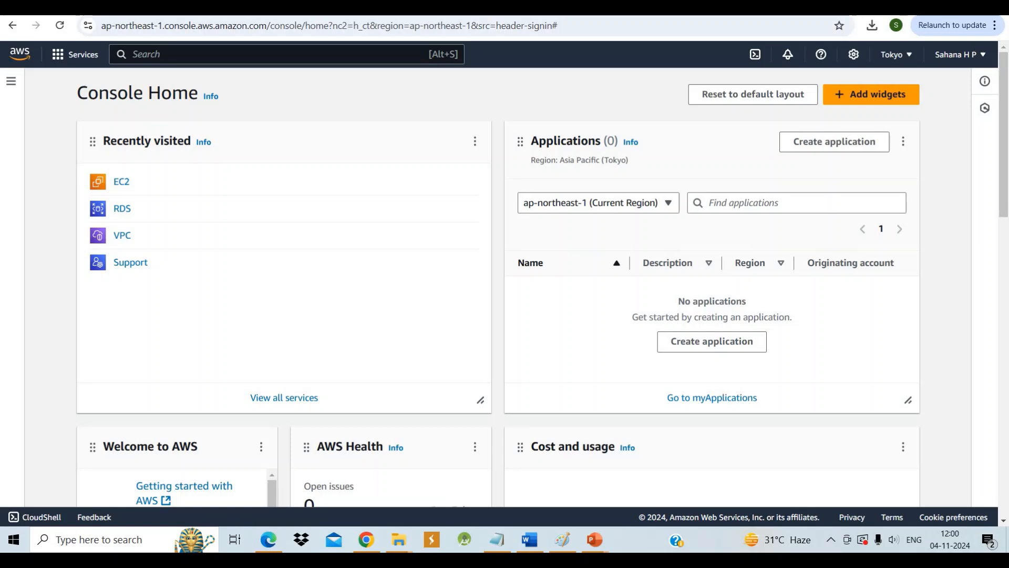
Search the services for vpc and open the VPC service's list of your VPCs
{"action": "type", "text": "v"}
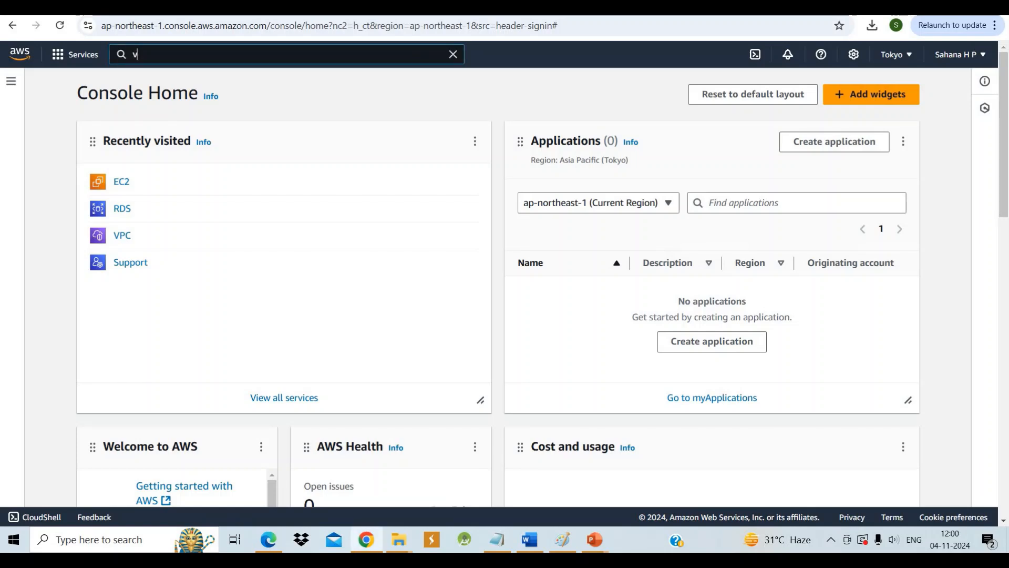
{"action": "type", "text": "pc"}
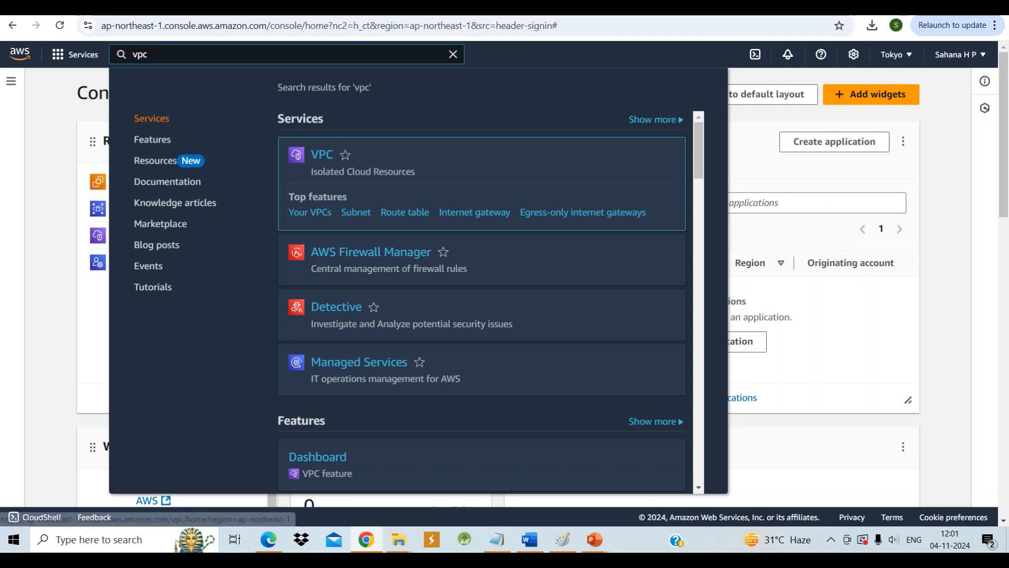
{"action": "left_click", "coordinate": [322, 155]}
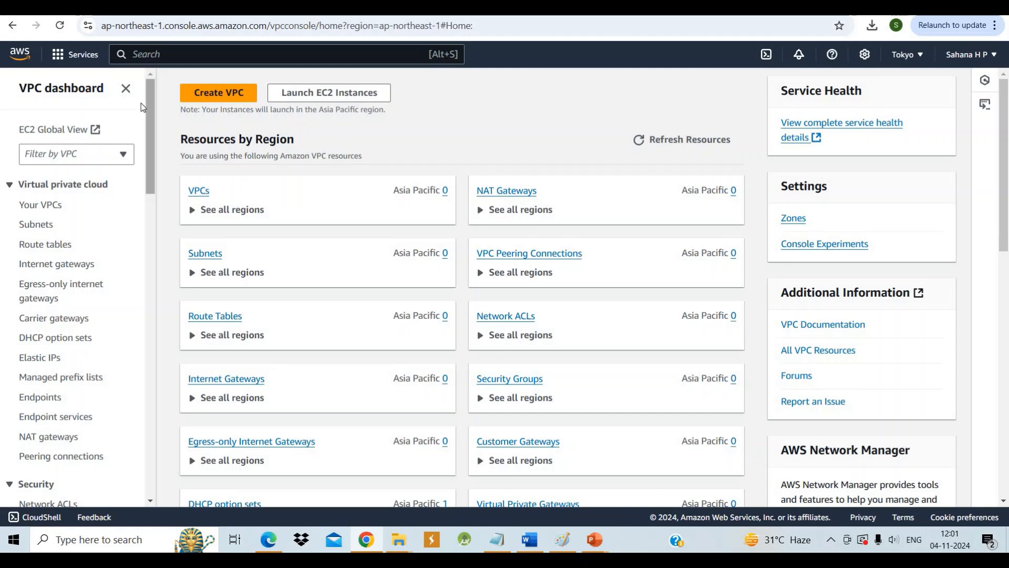
{"action": "left_click", "coordinate": [40, 209]}
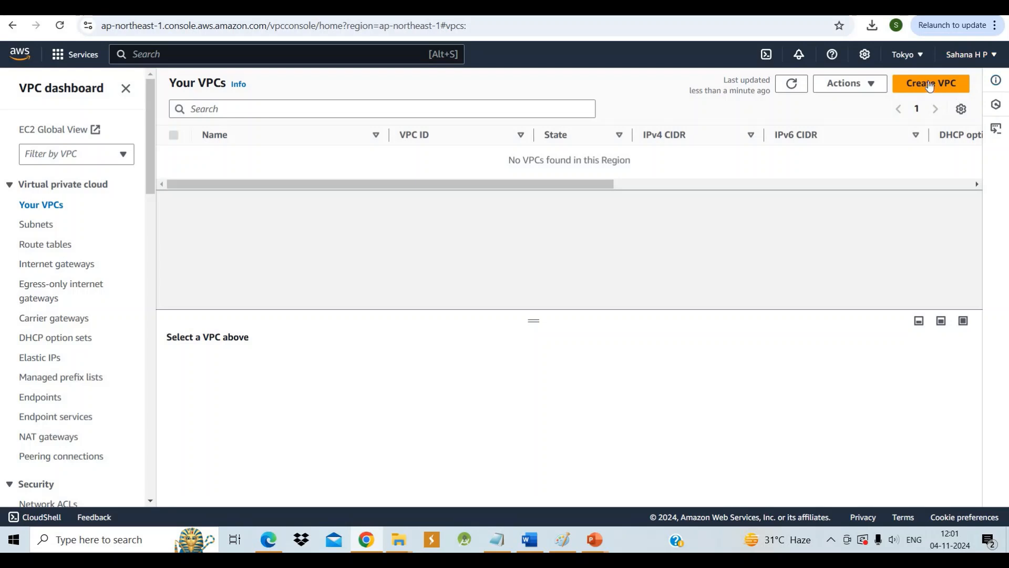
Start creating a VPC and set its name tag to my-vpc
{"action": "left_click", "coordinate": [927, 83]}
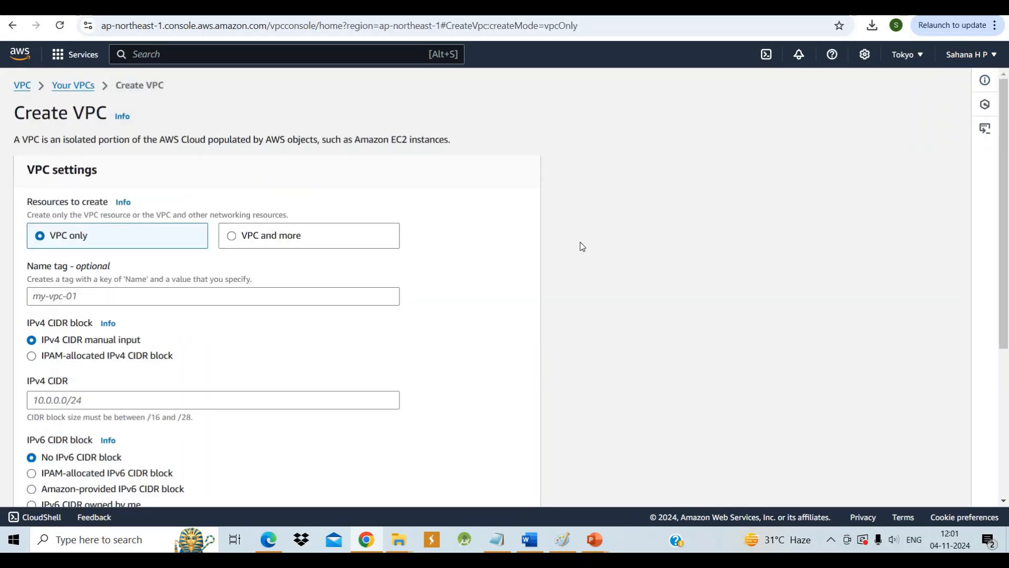
{"action": "scroll", "coordinate": [252, 310], "scroll_direction": "down", "scroll_amount": 1}
{"action": "scroll", "coordinate": [251, 303], "scroll_direction": "down", "scroll_amount": 1}
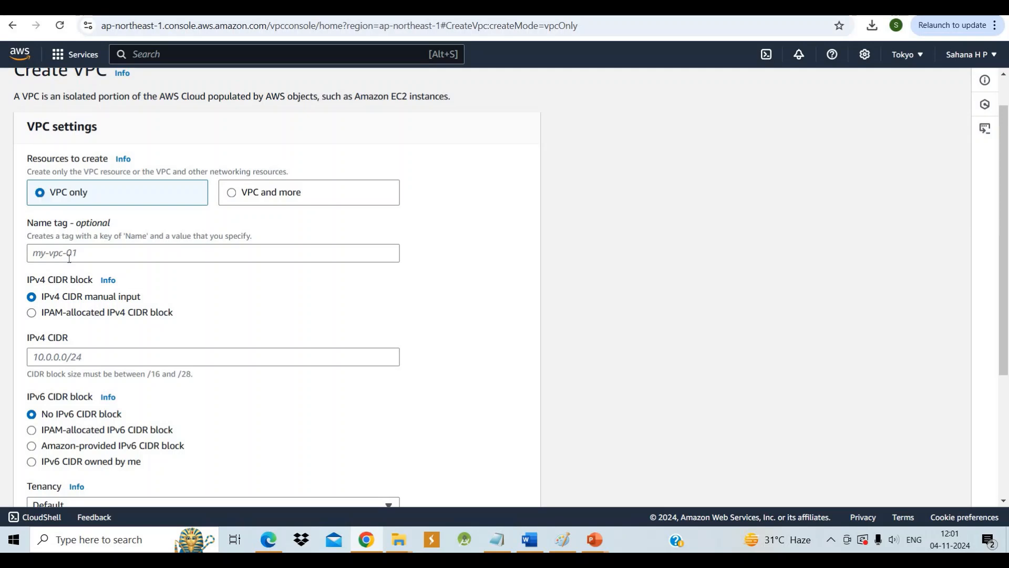
{"action": "left_click", "coordinate": [68, 258]}
{"action": "type", "text": "my"}
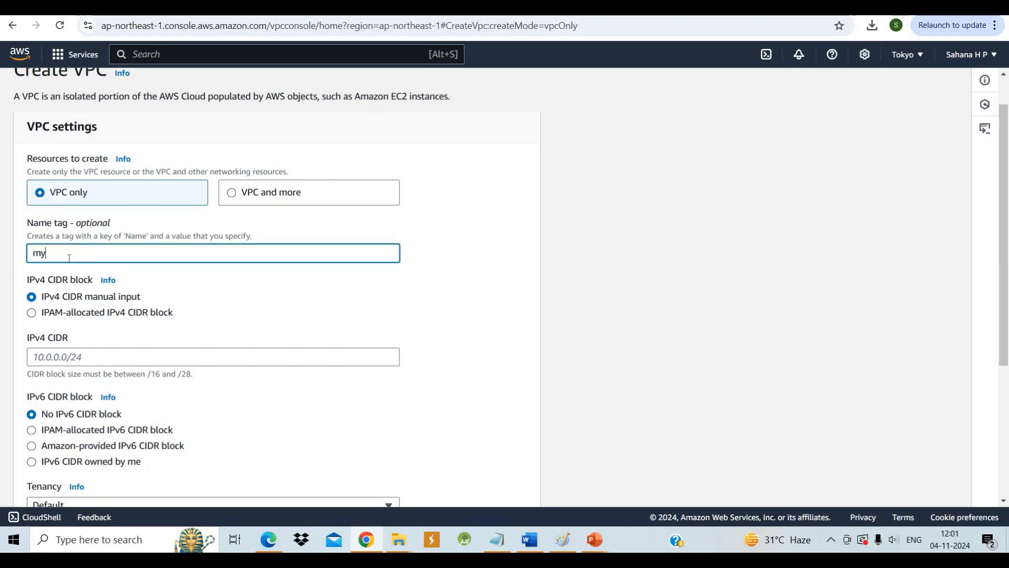
{"action": "type", "text": "-vpc"}
Set the VPC's IPv4 CIDR to 192.168.0.0/24
{"action": "scroll", "coordinate": [69, 259], "scroll_direction": "down", "scroll_amount": 1}
{"action": "scroll", "coordinate": [69, 258], "scroll_direction": "down", "scroll_amount": 1}
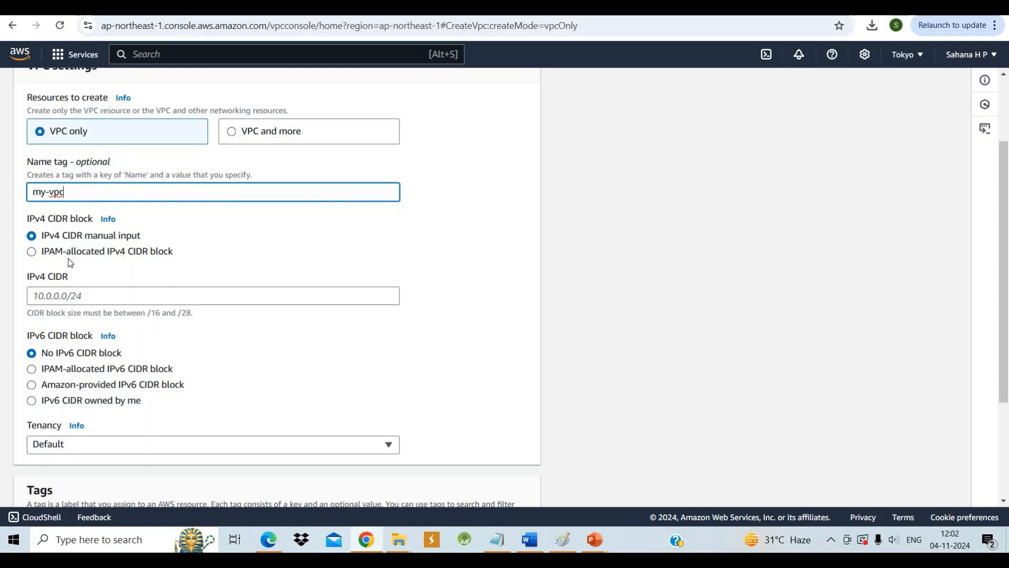
{"action": "left_click", "coordinate": [74, 295]}
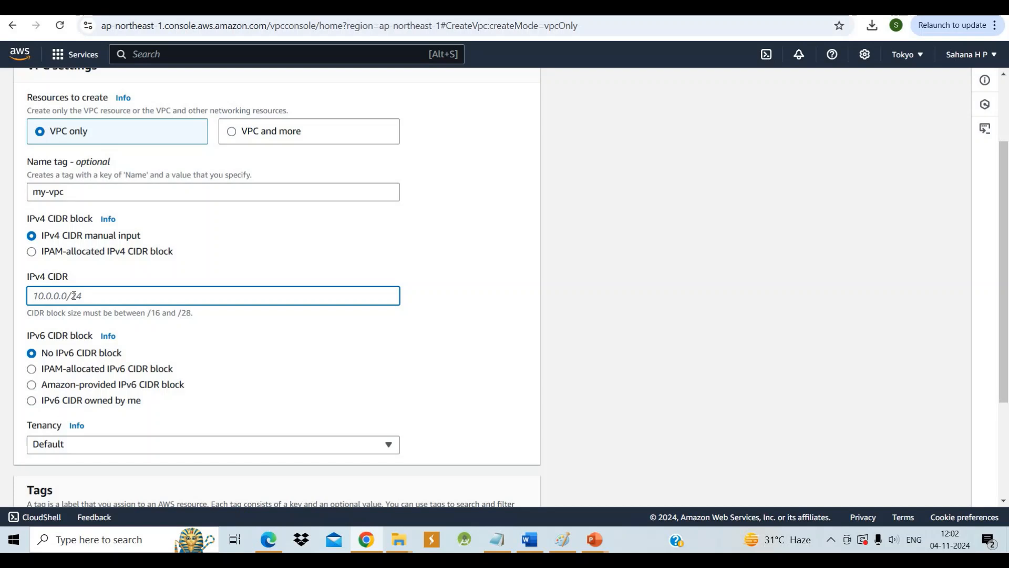
{"action": "type", "text": "192.168.0.0/24"}
Create the VPC with the remaining default settings and return to the list of VPCs
{"action": "scroll", "coordinate": [110, 299], "scroll_direction": "down", "scroll_amount": 3}
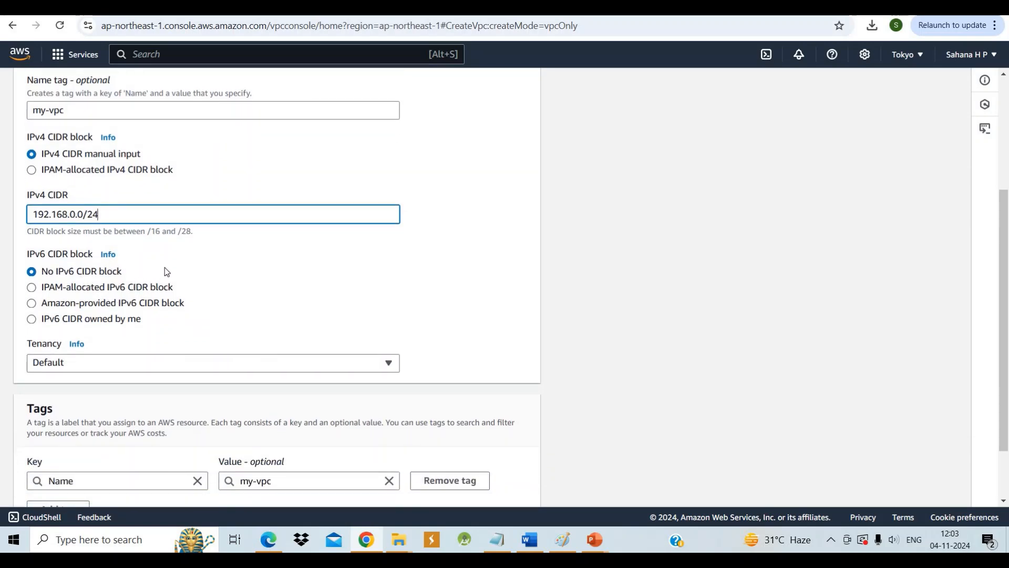
{"action": "scroll", "coordinate": [167, 271], "scroll_direction": "down", "scroll_amount": 3}
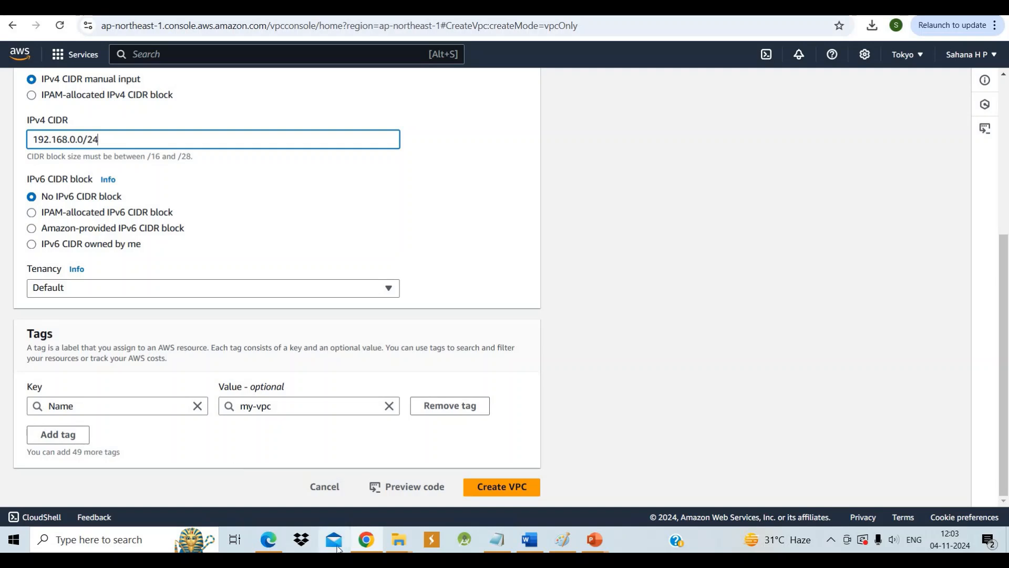
{"action": "left_click", "coordinate": [522, 490]}
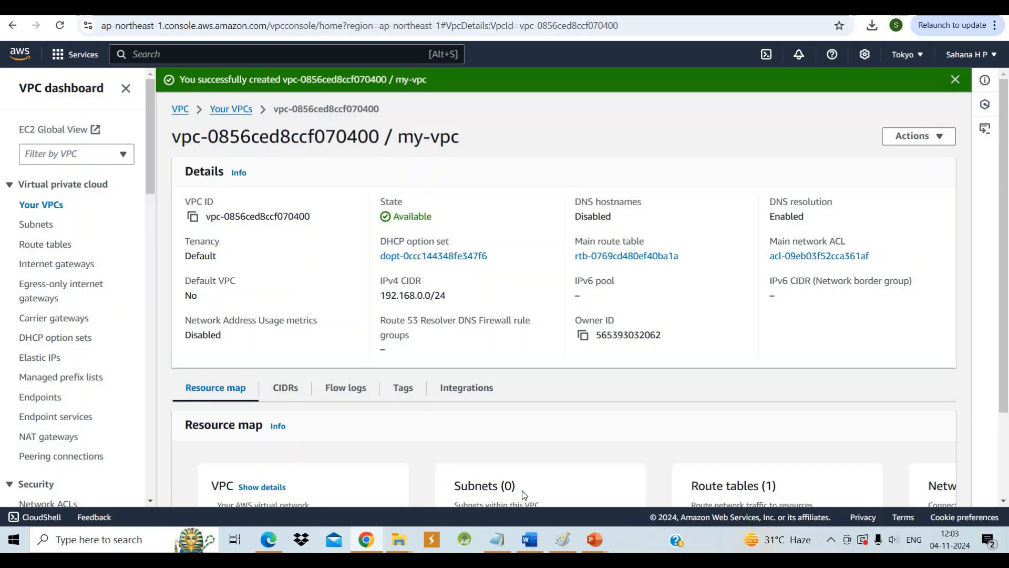
{"action": "scroll", "coordinate": [525, 495], "scroll_direction": "down", "scroll_amount": 1}
{"action": "scroll", "coordinate": [524, 494], "scroll_direction": "up", "scroll_amount": 1}
{"action": "left_click", "coordinate": [237, 112]}
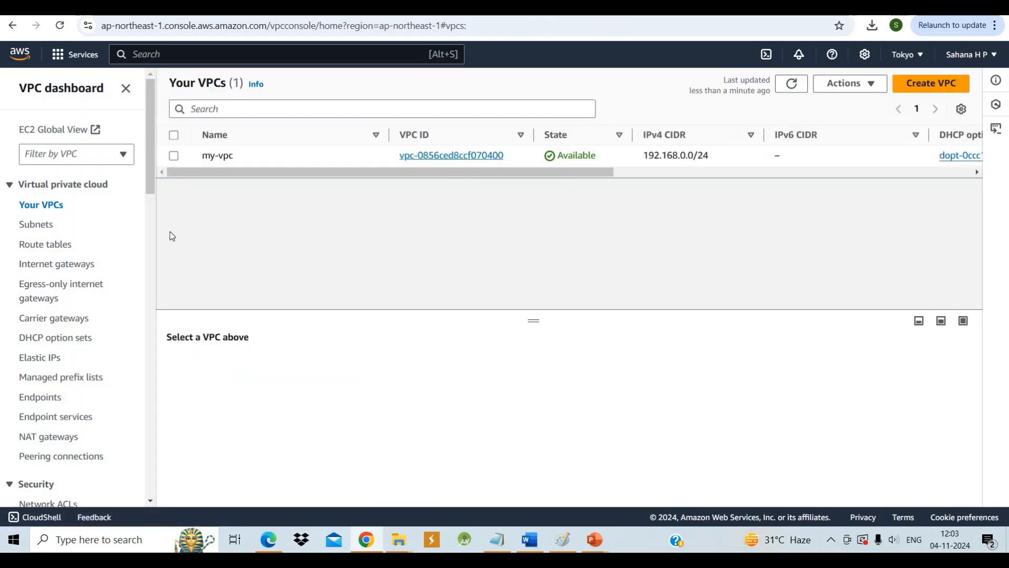
Start creating a subnet and choose my-vpc as the VPC it belongs to
{"action": "left_click", "coordinate": [34, 226]}
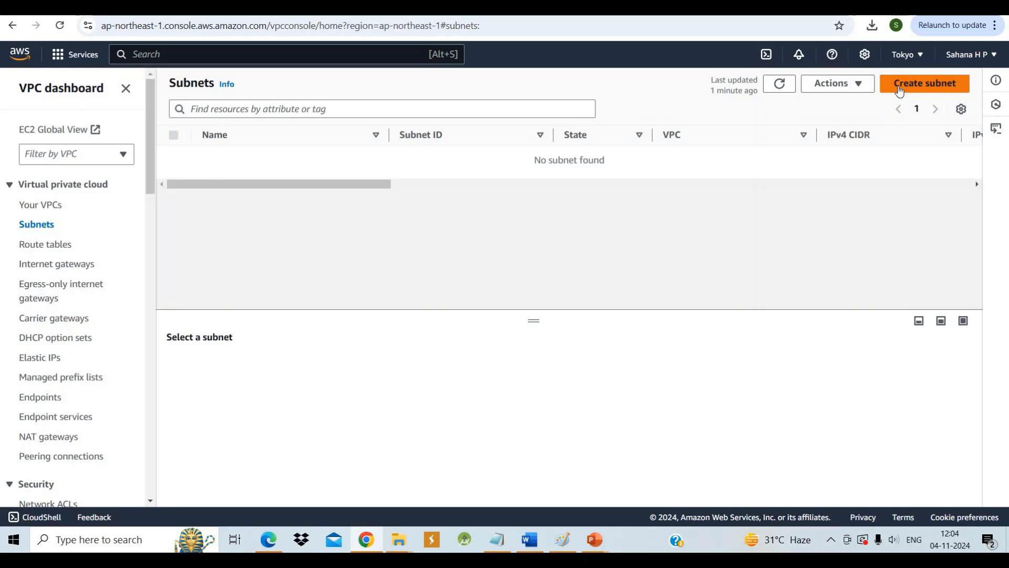
{"action": "left_click", "coordinate": [899, 86]}
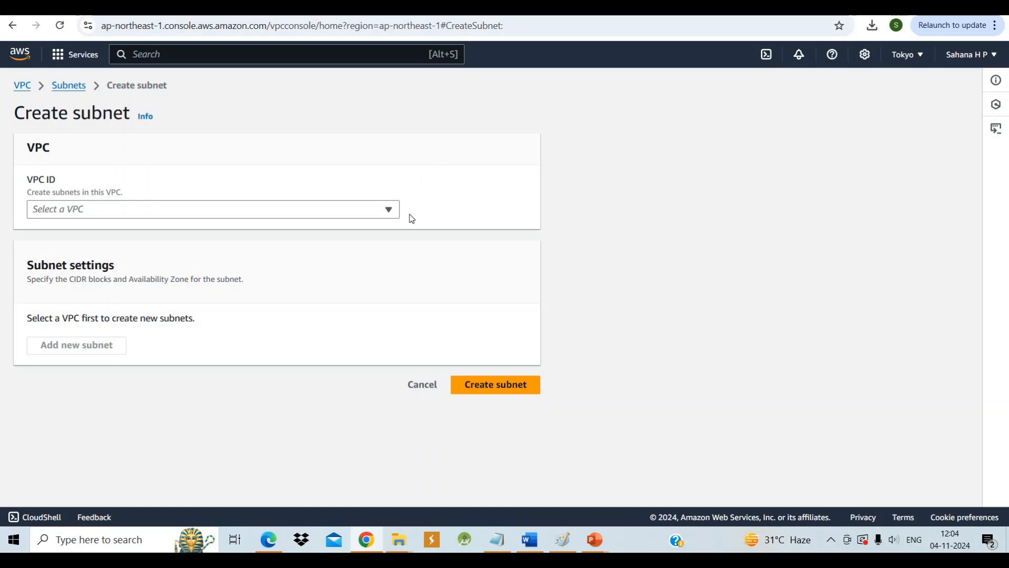
{"action": "left_click", "coordinate": [389, 210]}
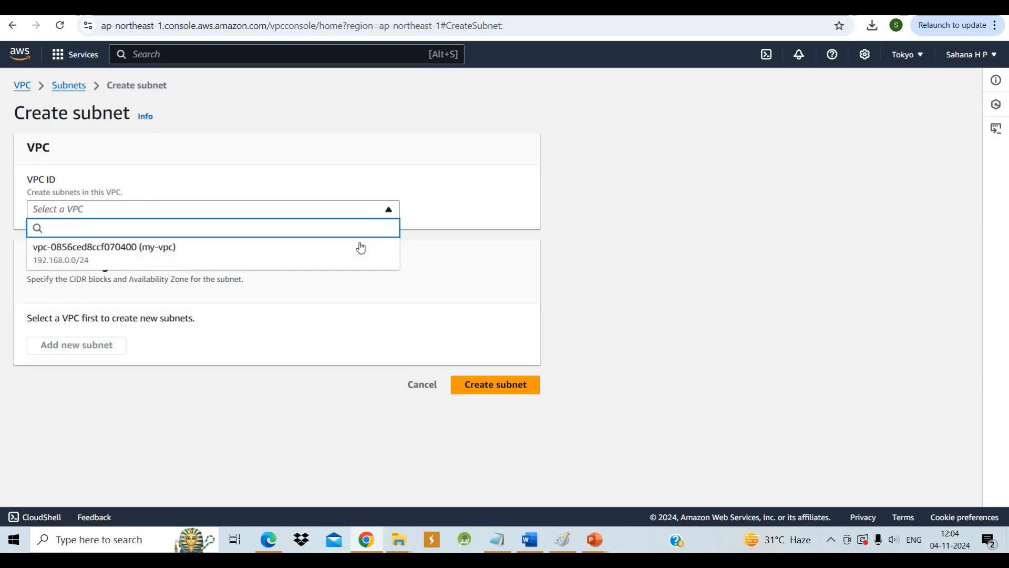
{"action": "left_click", "coordinate": [349, 261]}
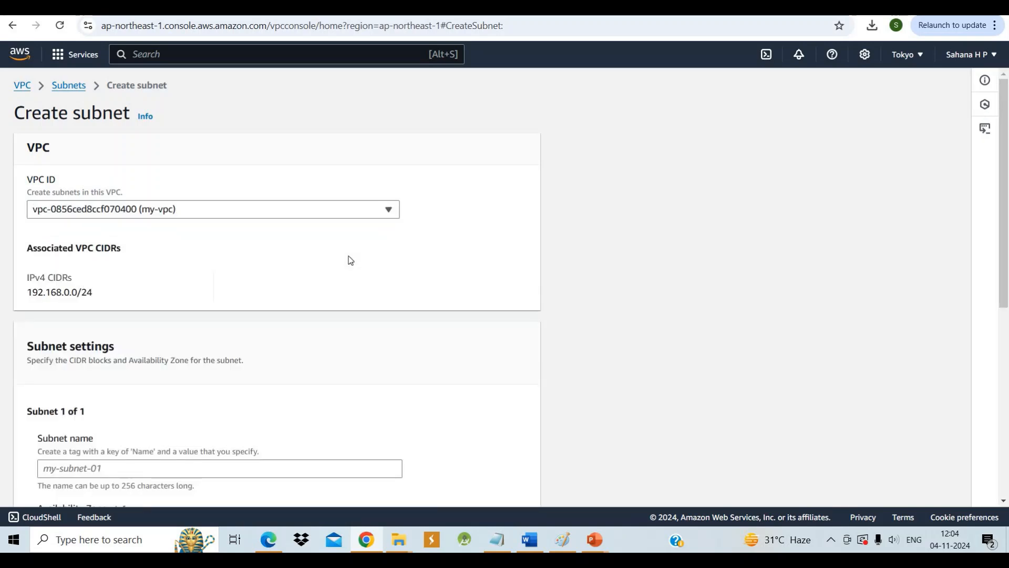
Name the first subnet subnet-1 and place it in availability zone ap-northeast-1a
{"action": "scroll", "coordinate": [350, 260], "scroll_direction": "down", "scroll_amount": 6}
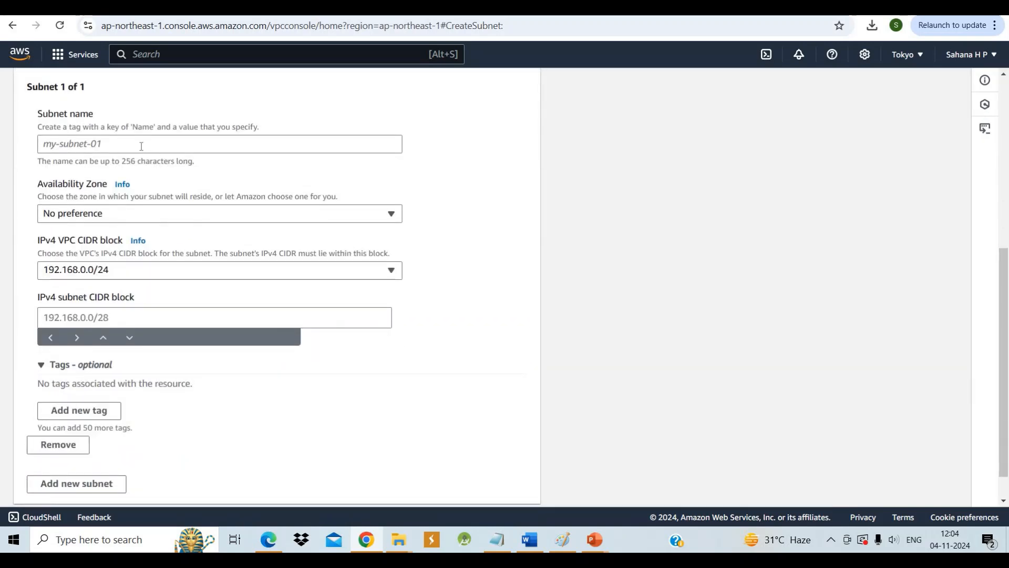
{"action": "left_click", "coordinate": [136, 143]}
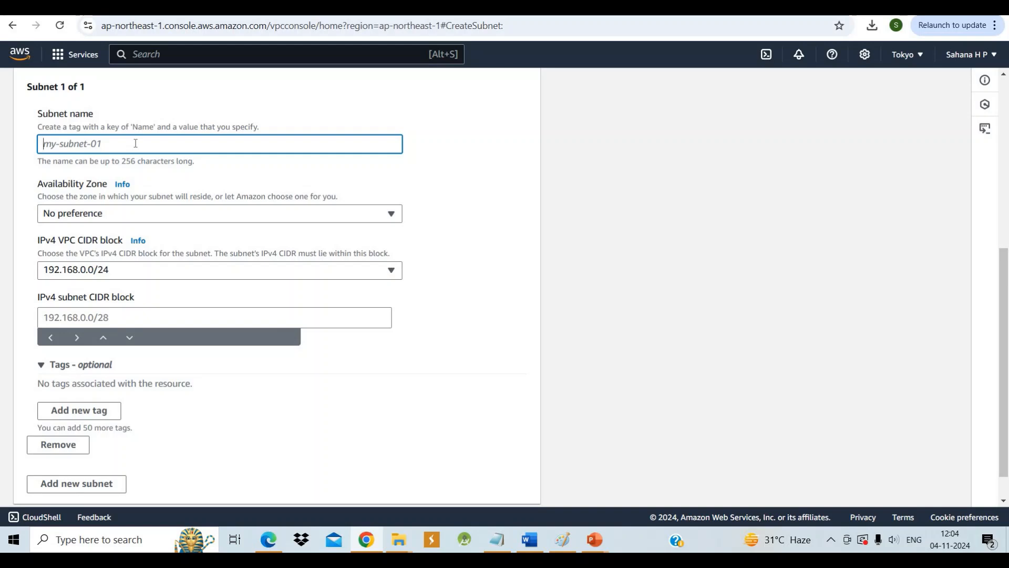
{"action": "type", "text": "subne"}
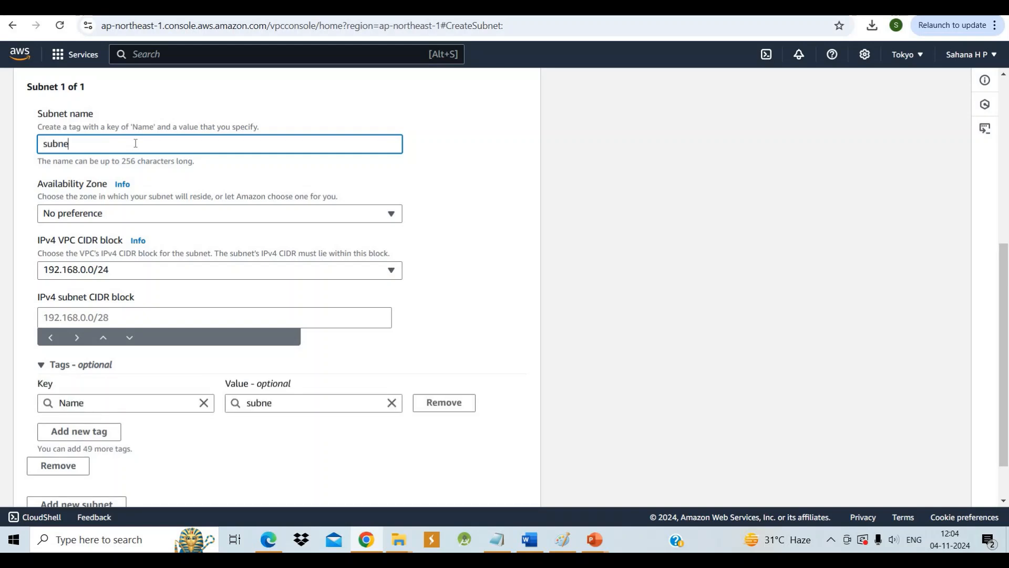
{"action": "type", "text": "t-1"}
{"action": "left_click", "coordinate": [393, 214]}
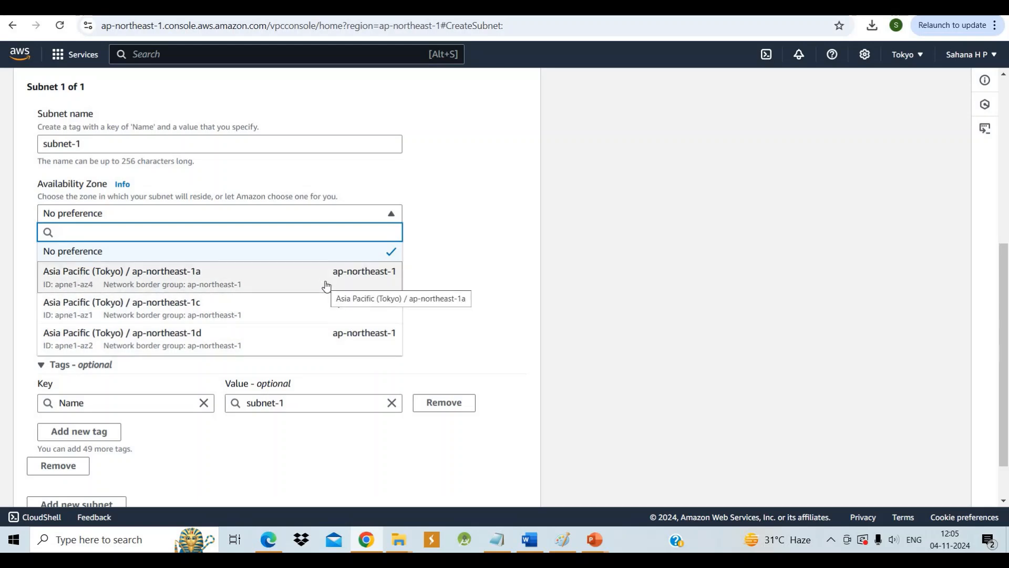
{"action": "right_click", "coordinate": [313, 330]}
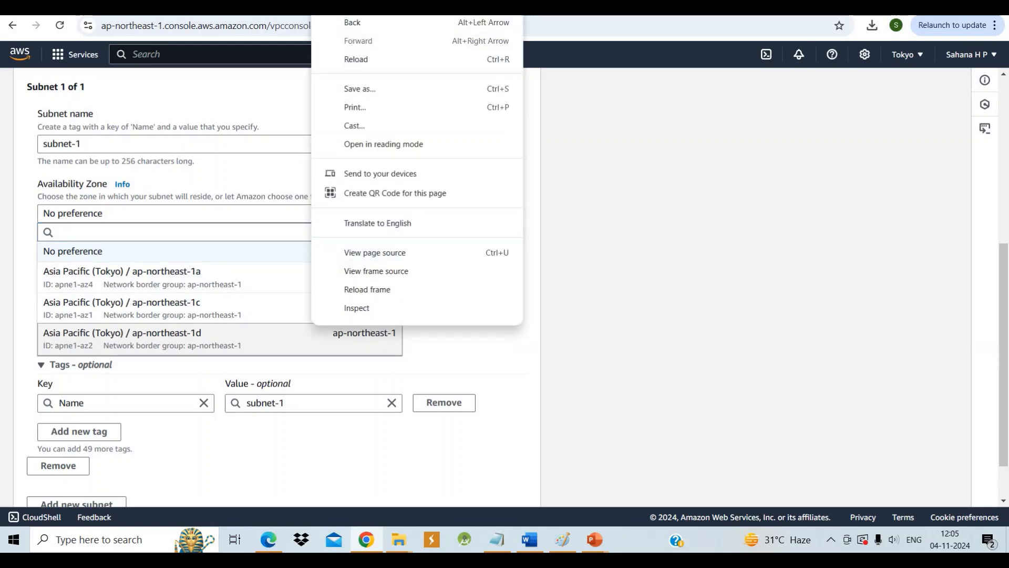
{"action": "left_click", "coordinate": [223, 275]}
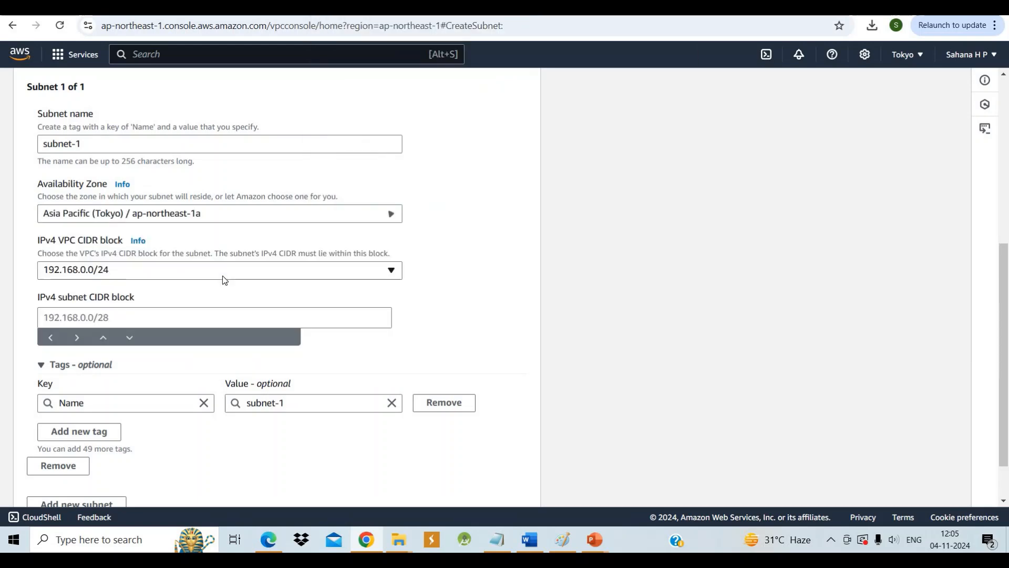
Set the IPv4 subnet CIDR block of subnet-1 to 192.168.0.0/26
{"action": "left_click", "coordinate": [176, 318]}
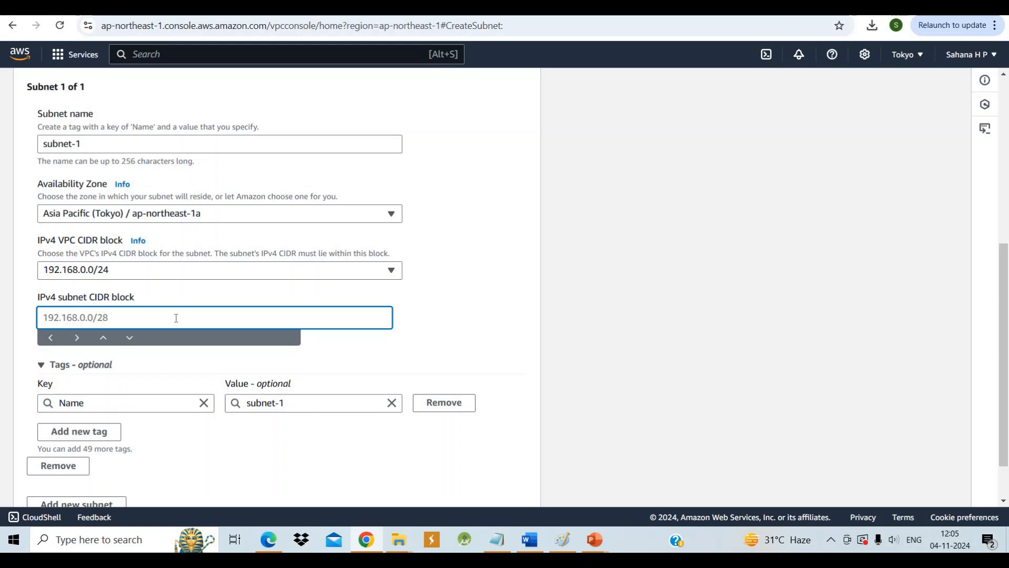
{"action": "type", "text": "192.168.0.0/26"}
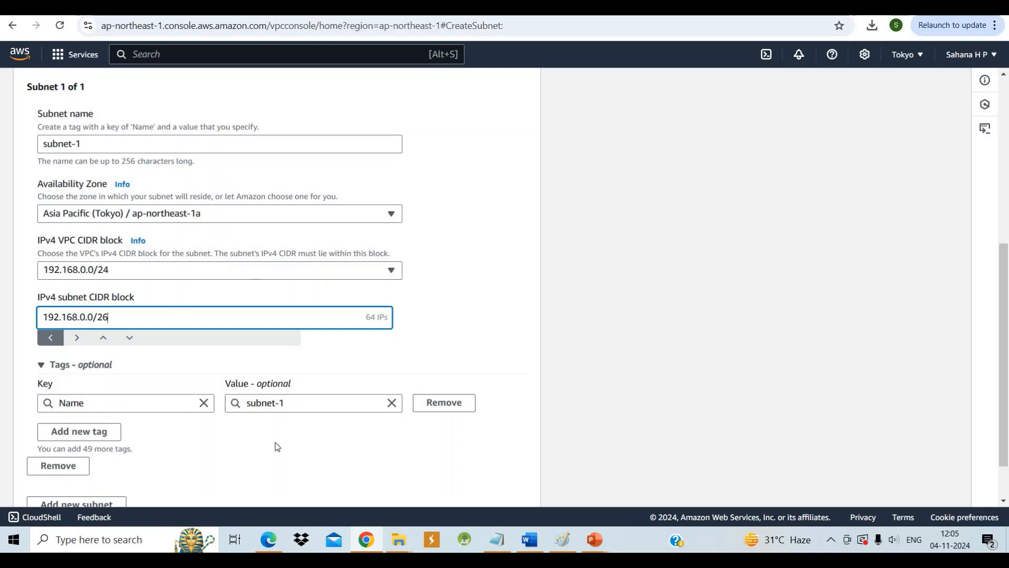
Add a second subnet to the form and name it subnet-2
{"action": "scroll", "coordinate": [275, 454], "scroll_direction": "down", "scroll_amount": 2}
{"action": "scroll", "coordinate": [275, 454], "scroll_direction": "up", "scroll_amount": 2}
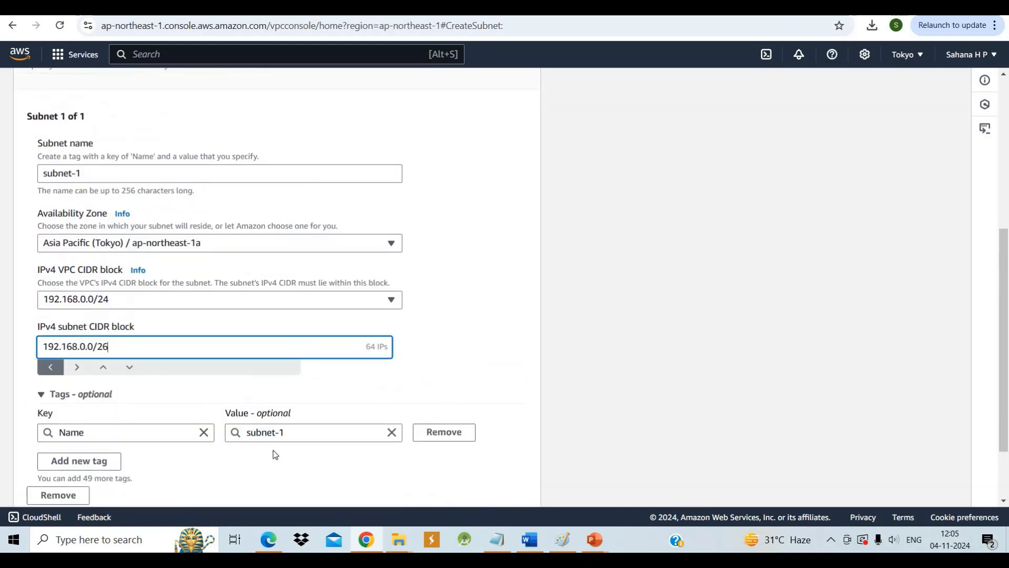
{"action": "scroll", "coordinate": [275, 454], "scroll_direction": "down", "scroll_amount": 2}
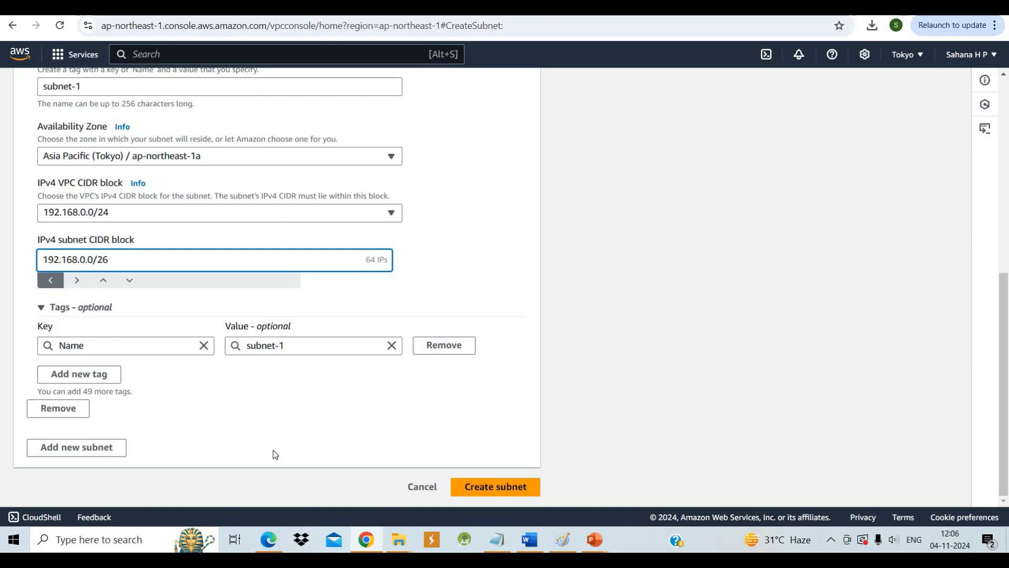
{"action": "left_click", "coordinate": [80, 453]}
{"action": "scroll", "coordinate": [79, 452], "scroll_direction": "down", "scroll_amount": 3}
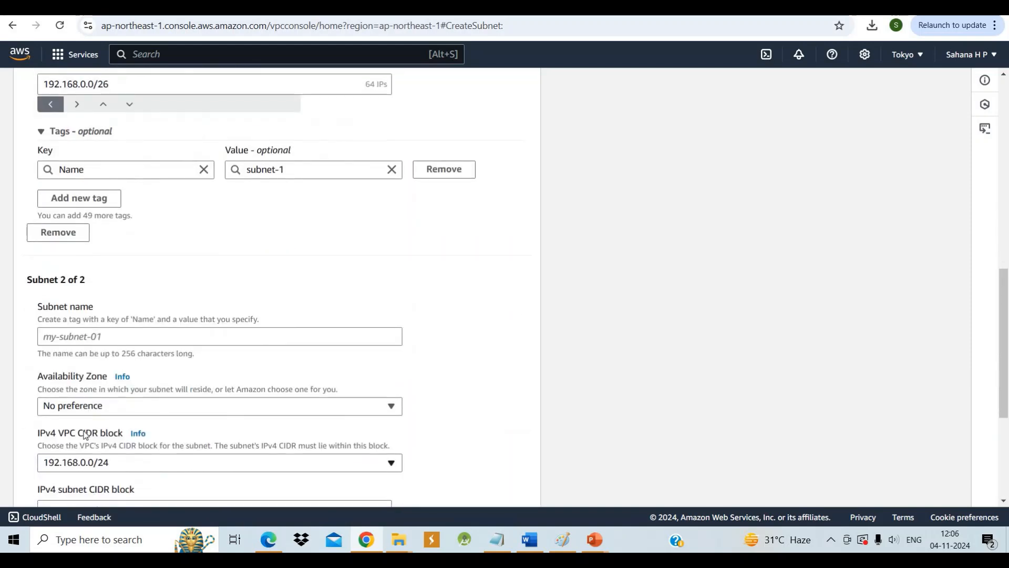
{"action": "left_click", "coordinate": [74, 335]}
{"action": "type", "text": "s"}
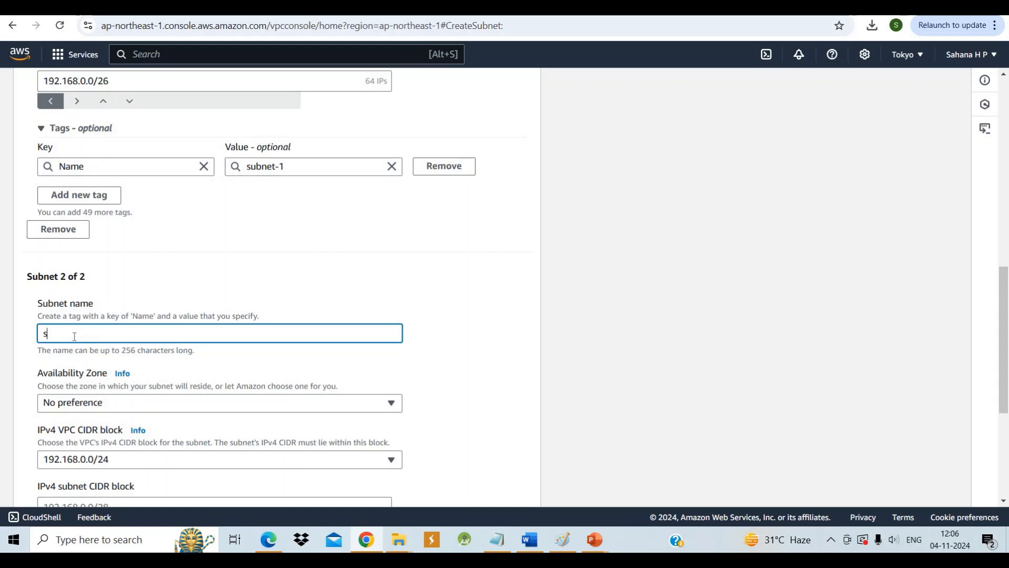
{"action": "type", "text": "ubnet-2"}
Place subnet-2 in availability zone ap-northeast-1c
{"action": "scroll", "coordinate": [74, 335], "scroll_direction": "down", "scroll_amount": 2}
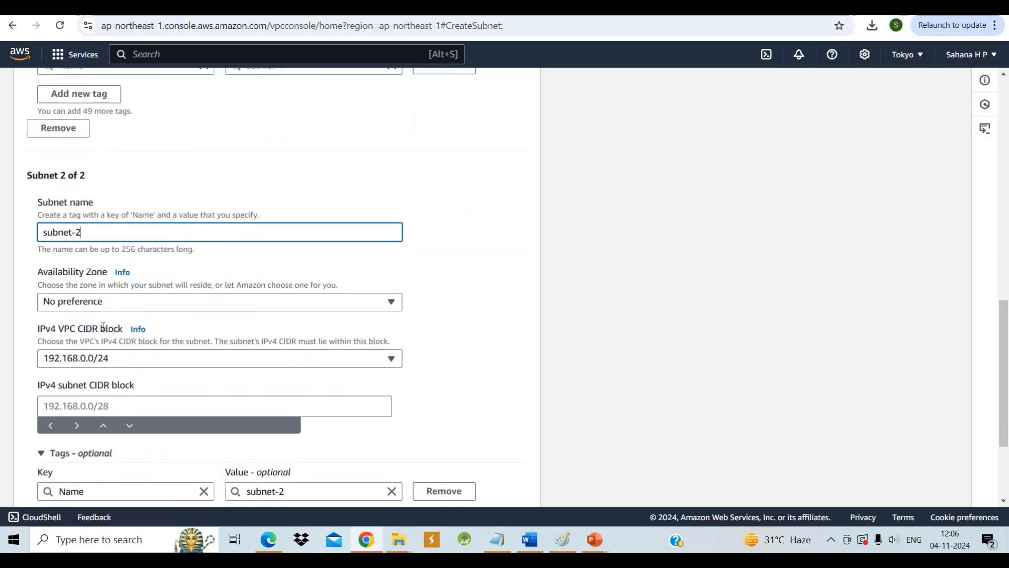
{"action": "left_click", "coordinate": [389, 300]}
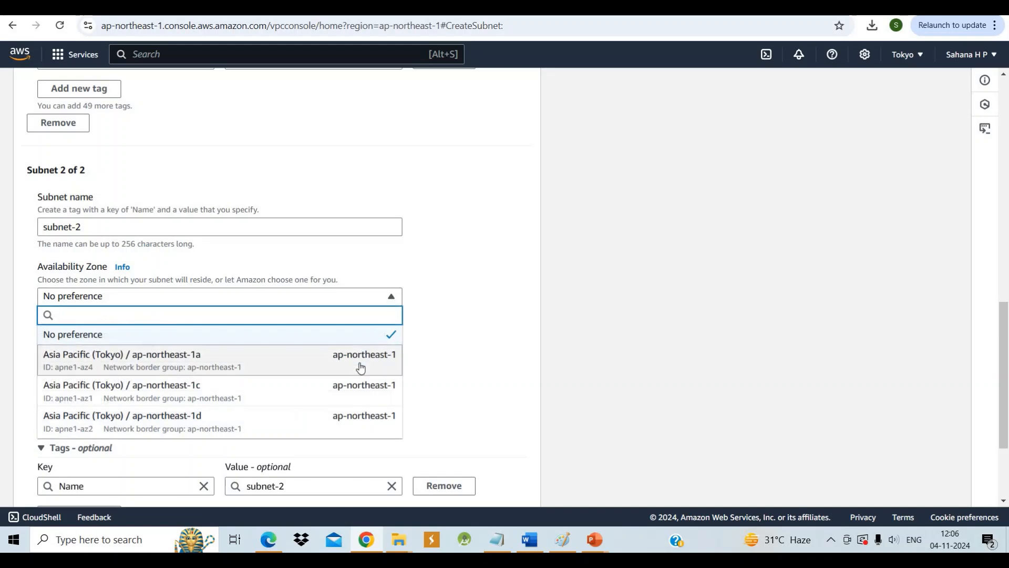
{"action": "left_click", "coordinate": [354, 389]}
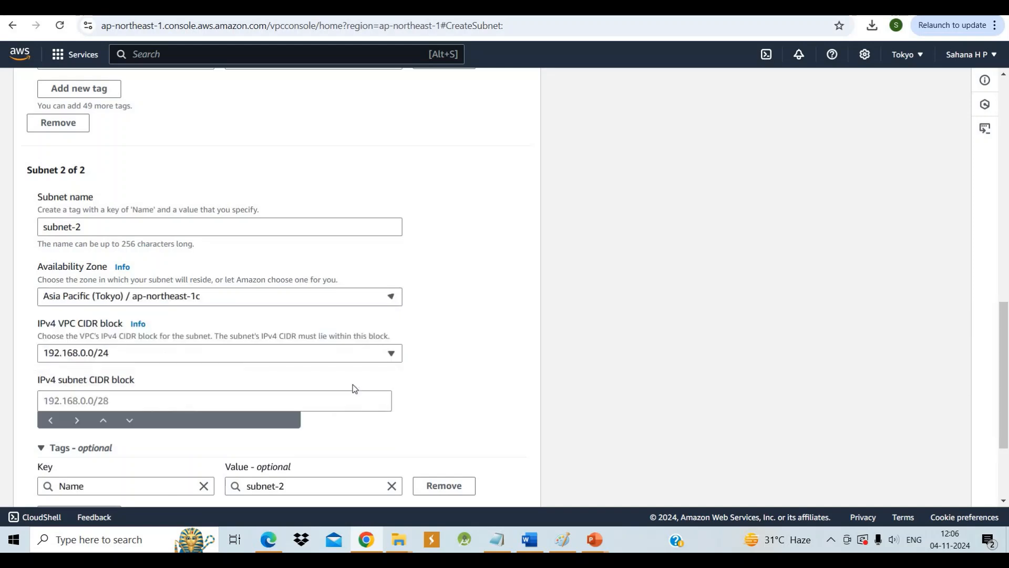
Set the IPv4 subnet CIDR block of subnet-2 to 192.168.0.64/26
{"action": "scroll", "coordinate": [215, 357], "scroll_direction": "down", "scroll_amount": 1}
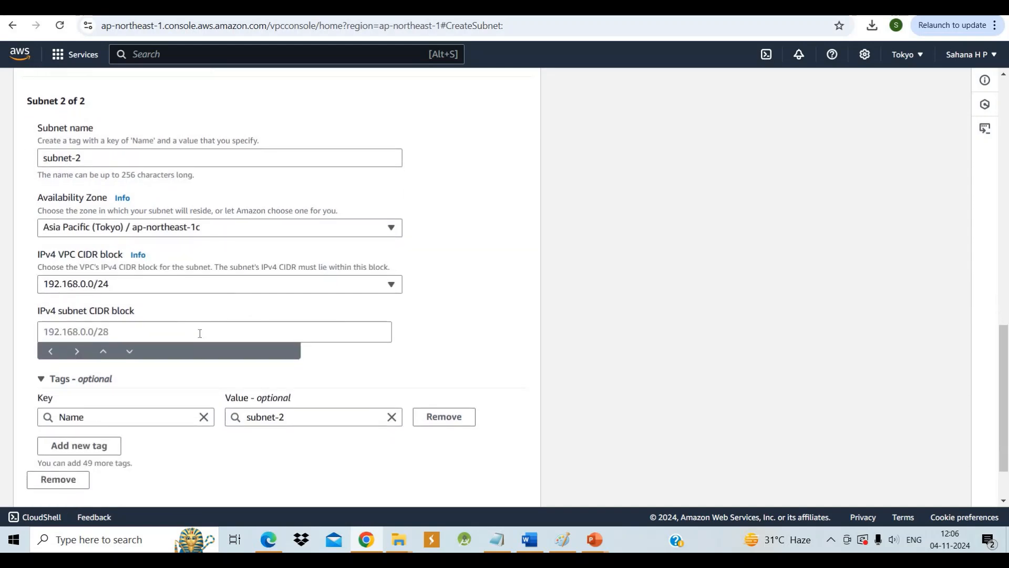
{"action": "left_click", "coordinate": [199, 333]}
{"action": "type", "text": "1"}
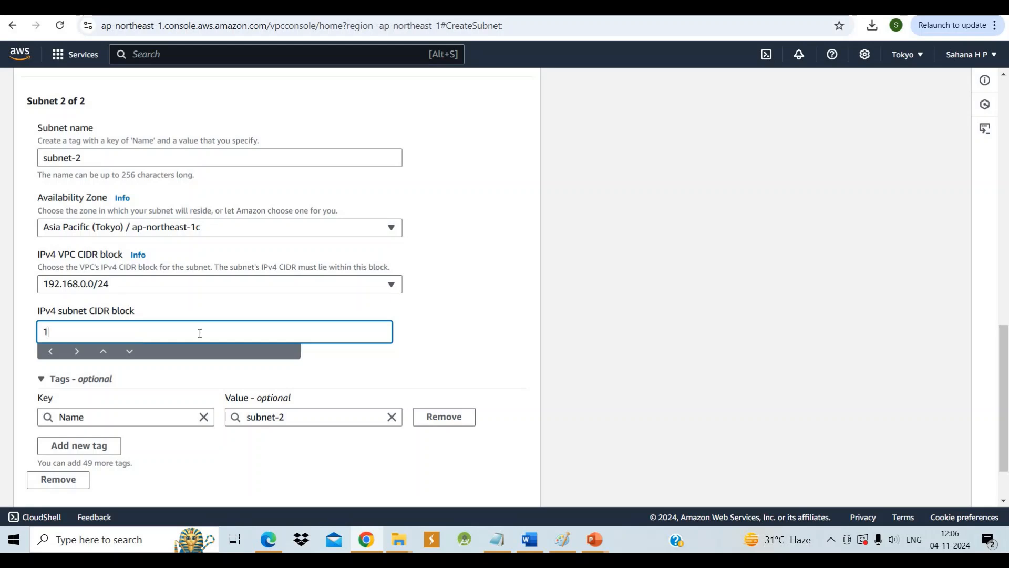
{"action": "type", "text": "92.168"}
{"action": "type", "text": ".0.64/26"}
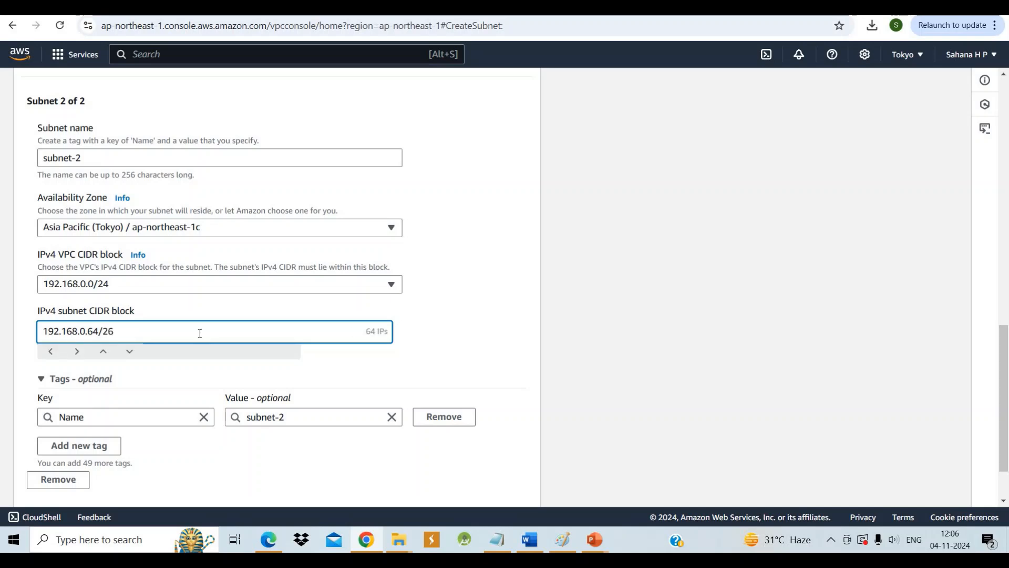
Add a third subnet to the form and name it subnet-3
{"action": "scroll", "coordinate": [259, 457], "scroll_direction": "down", "scroll_amount": 2}
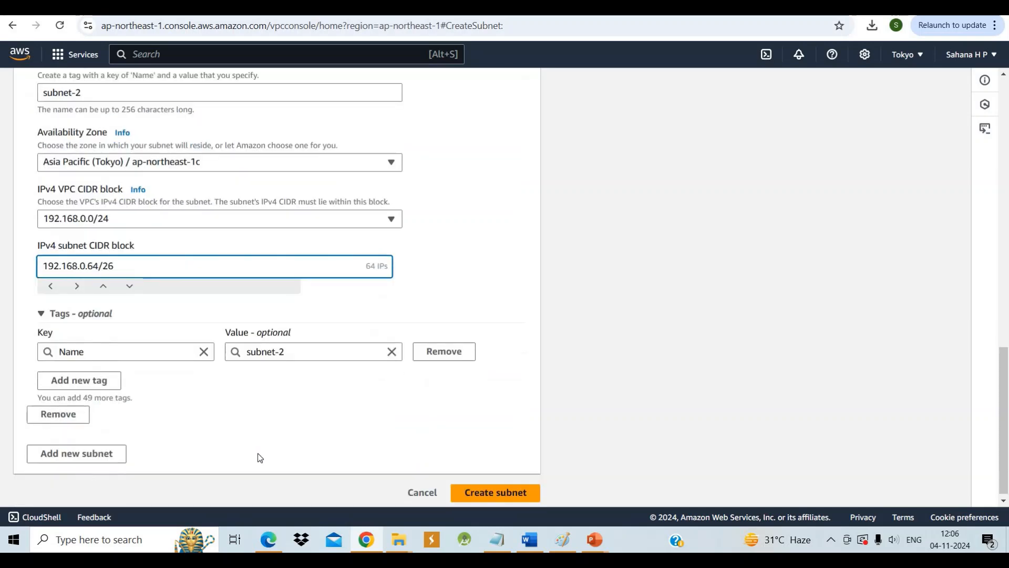
{"action": "left_click", "coordinate": [82, 450]}
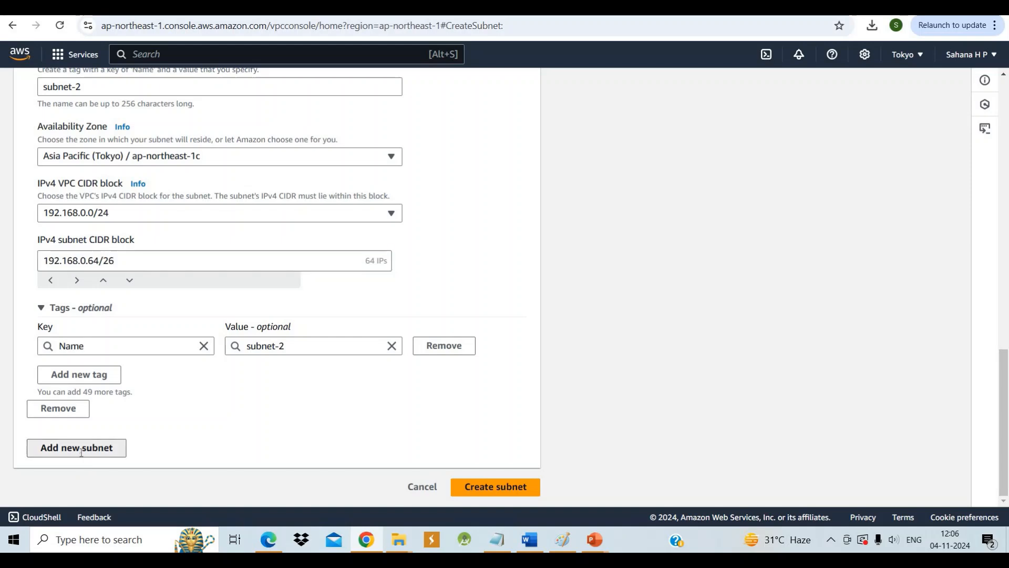
{"action": "scroll", "coordinate": [82, 452], "scroll_direction": "down", "scroll_amount": 4}
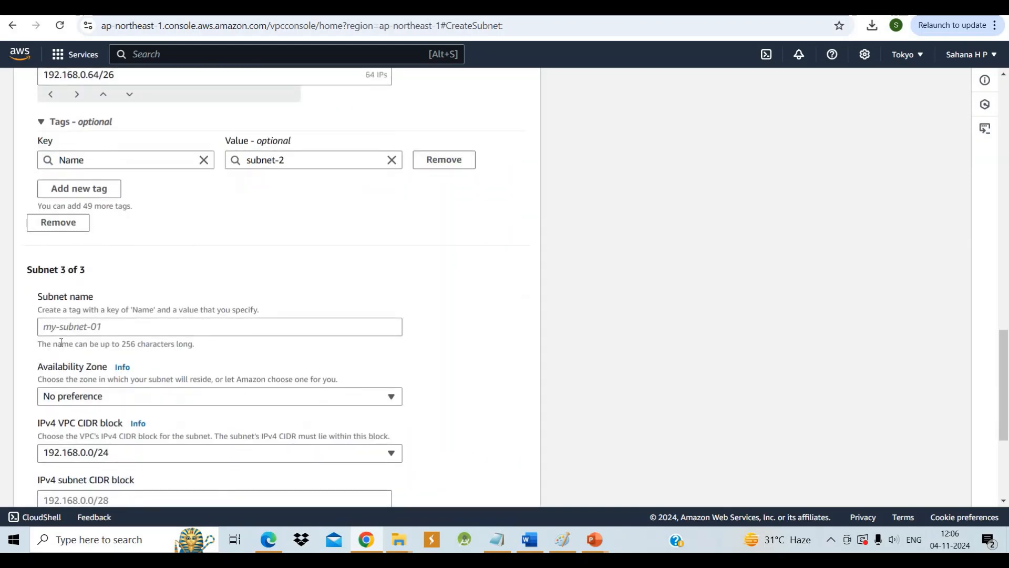
{"action": "left_click", "coordinate": [62, 326]}
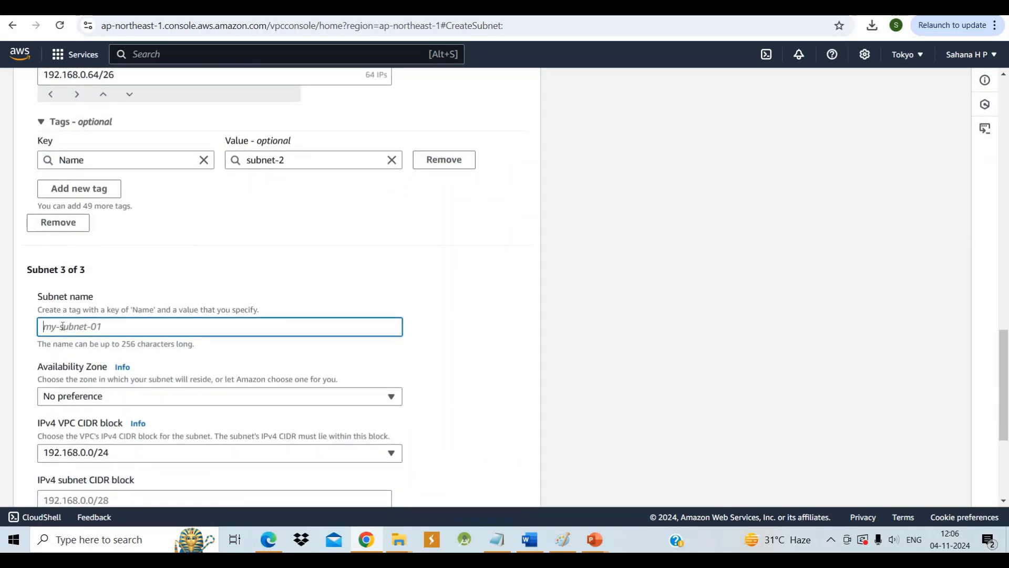
{"action": "type", "text": "subnet-3"}
Place subnet-3 in availability zone ap-northeast-1d
{"action": "scroll", "coordinate": [345, 262], "scroll_direction": "down", "scroll_amount": 2}
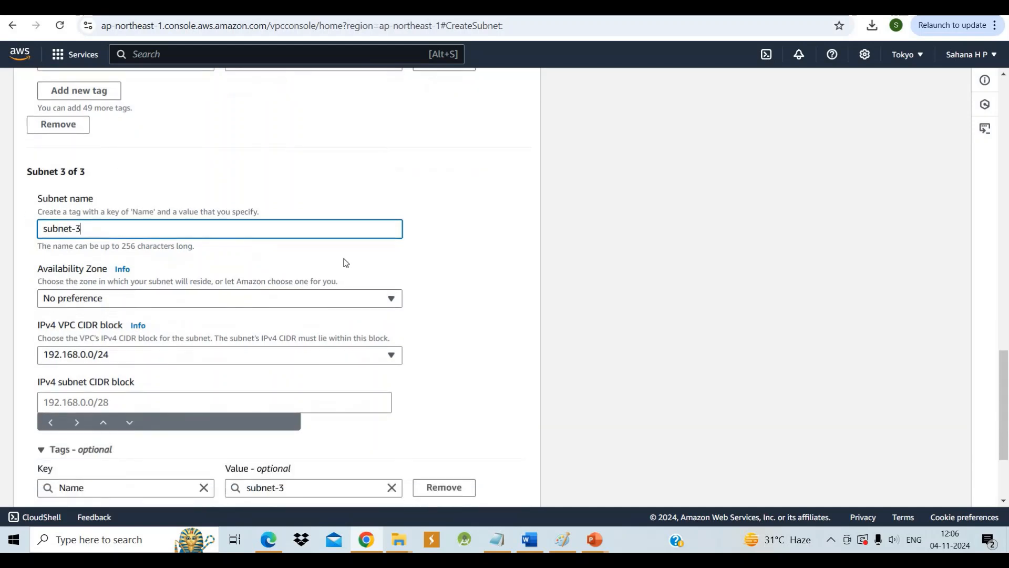
{"action": "left_click", "coordinate": [382, 306]}
{"action": "left_click", "coordinate": [361, 424]}
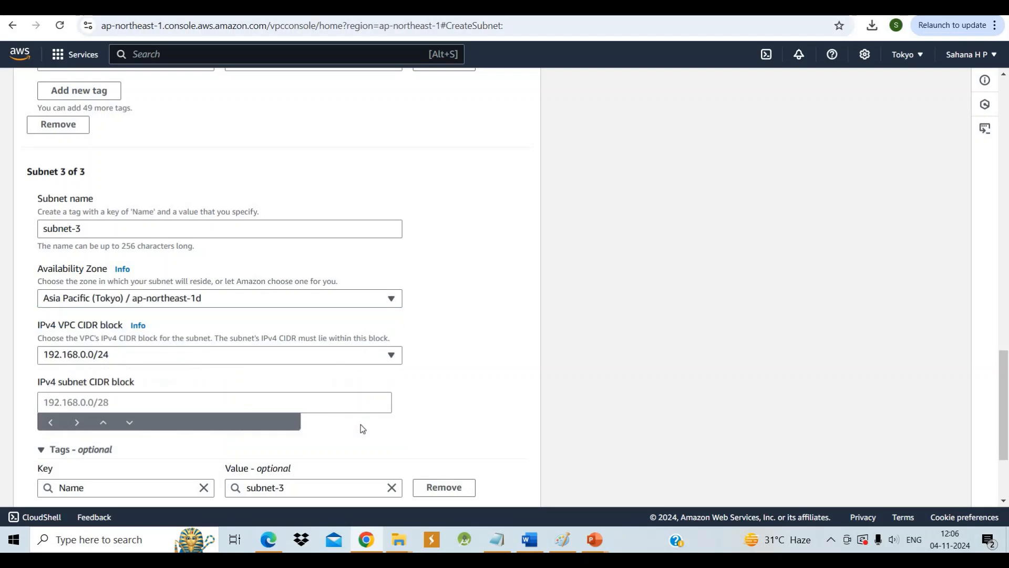
Set the IPv4 subnet CIDR block of subnet-3 to 192.168.0.128/24 and try to create the three subnets
{"action": "scroll", "coordinate": [176, 307], "scroll_direction": "down", "scroll_amount": 2}
{"action": "left_click", "coordinate": [154, 297]}
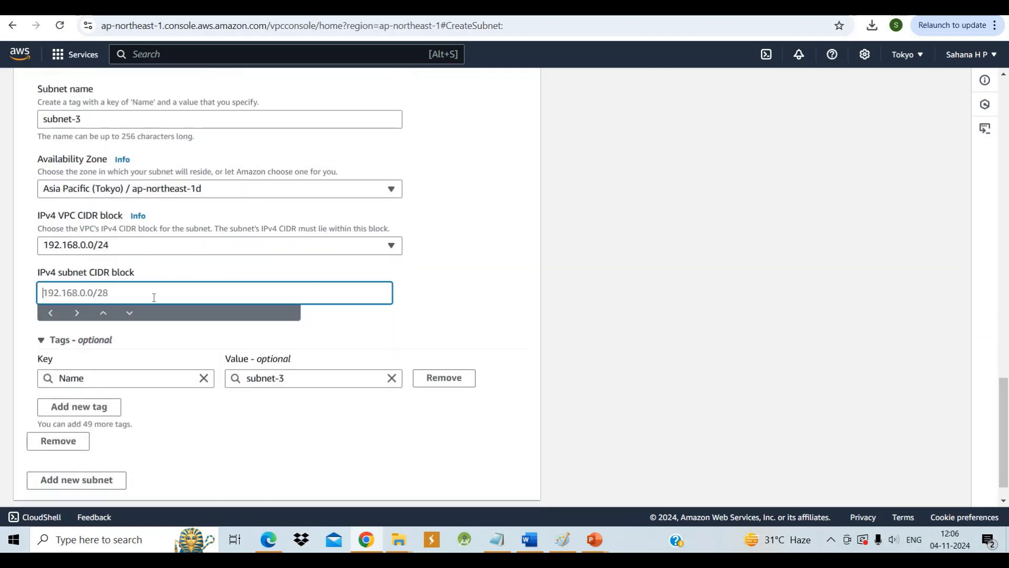
{"action": "type", "text": "192.168.0.128/24"}
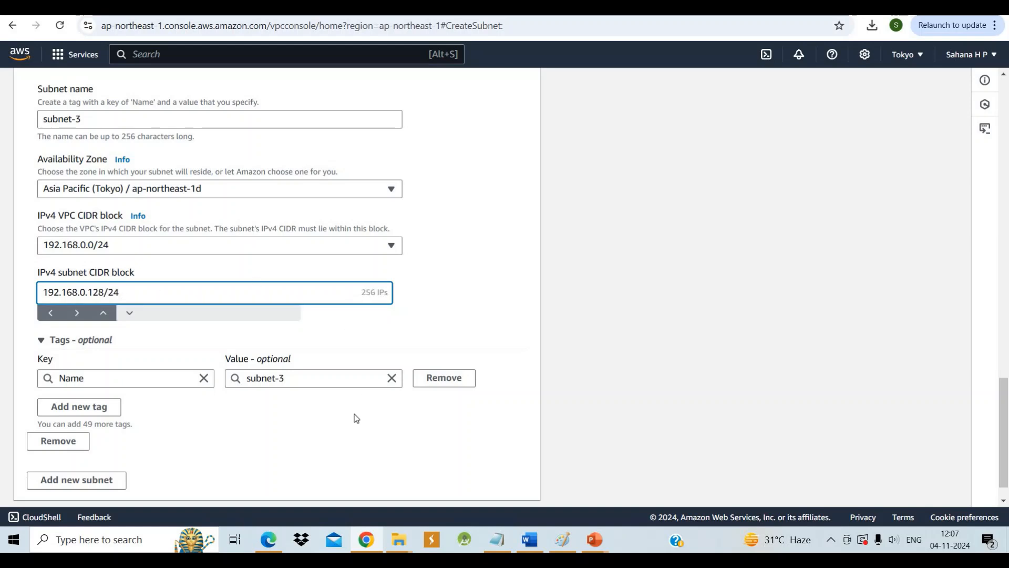
{"action": "scroll", "coordinate": [357, 415], "scroll_direction": "down", "scroll_amount": 1}
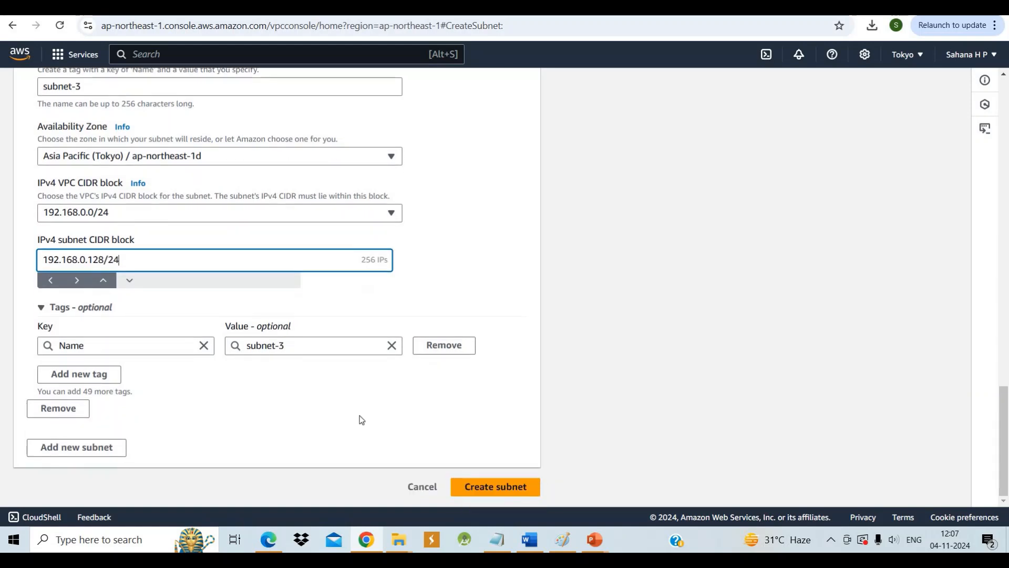
{"action": "left_click", "coordinate": [506, 488]}
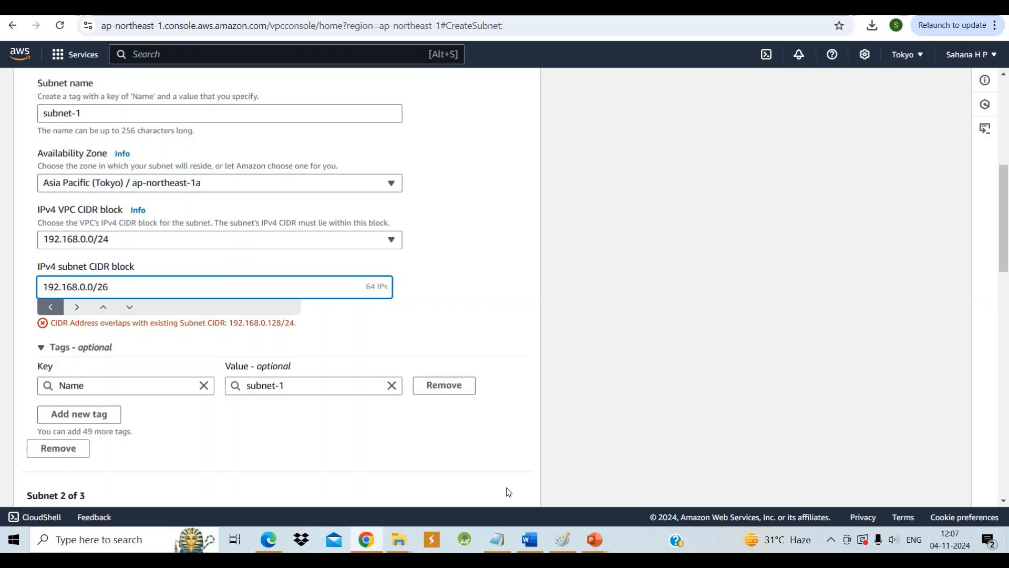
Try changing the IPv4 subnet CIDR block of subnet-1 to 192.168.0.0/24 and submit the three subnets again
{"action": "scroll", "coordinate": [509, 491], "scroll_direction": "up", "scroll_amount": 3}
{"action": "scroll", "coordinate": [508, 491], "scroll_direction": "down", "scroll_amount": 1}
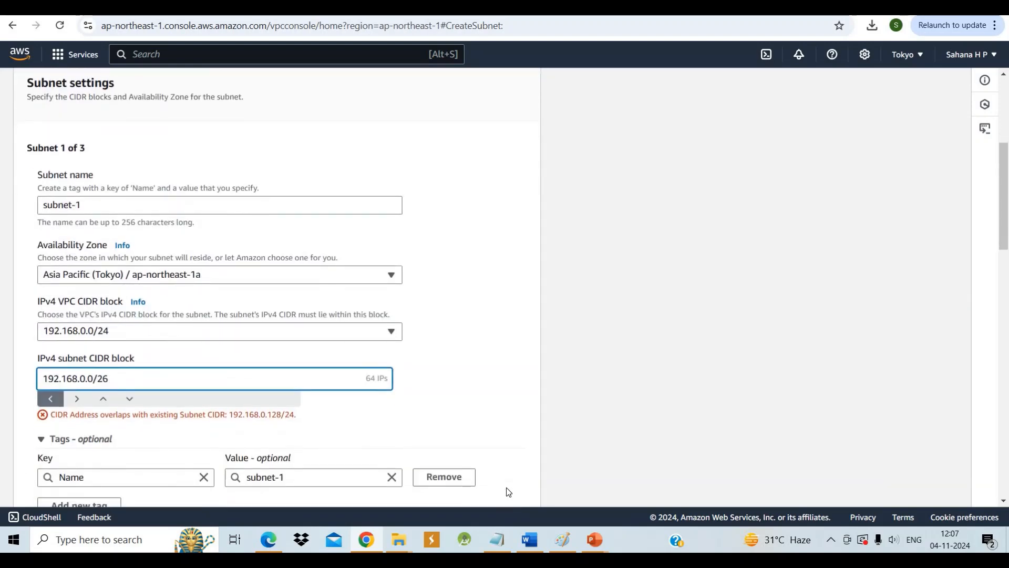
{"action": "key", "text": "BackSpace"}
{"action": "type", "text": "4"}
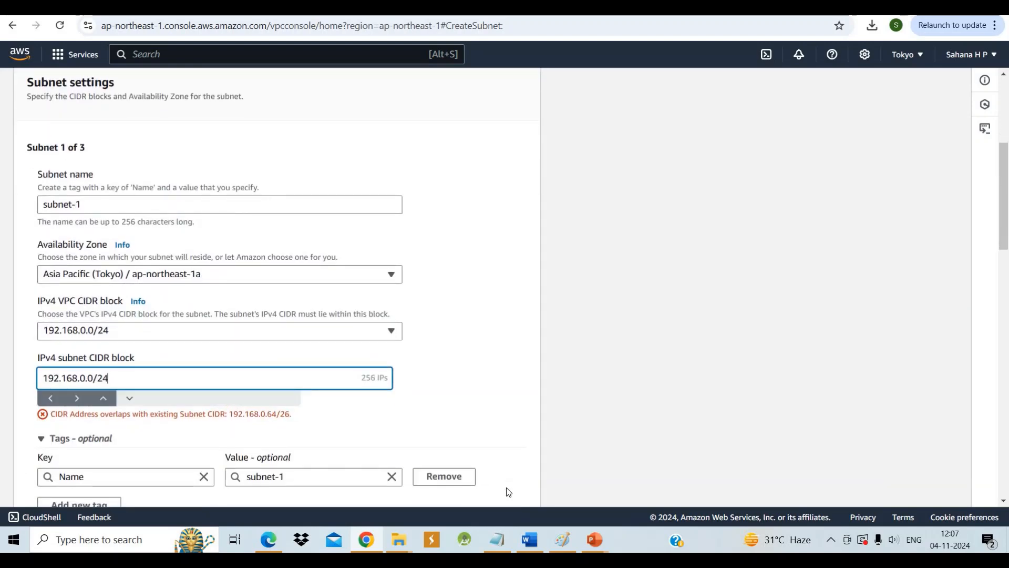
{"action": "scroll", "coordinate": [506, 488], "scroll_direction": "down", "scroll_amount": 10}
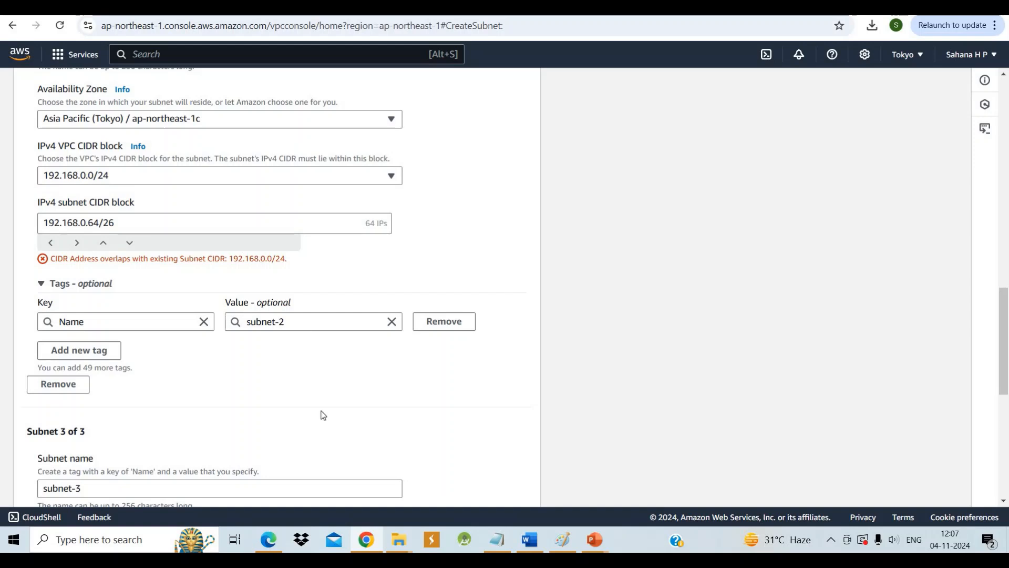
{"action": "scroll", "coordinate": [323, 421], "scroll_direction": "down", "scroll_amount": 6}
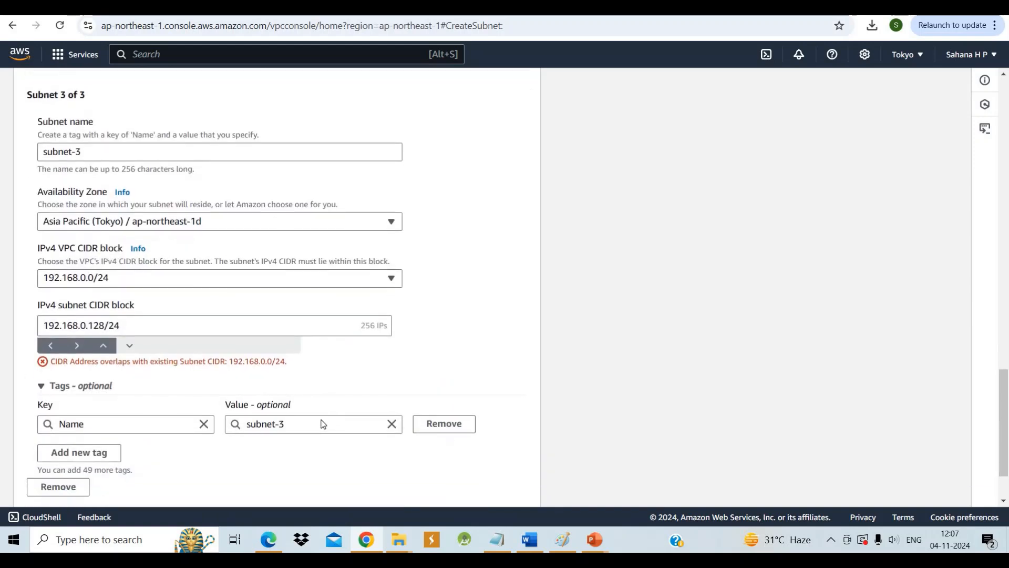
{"action": "scroll", "coordinate": [323, 423], "scroll_direction": "down", "scroll_amount": 2}
{"action": "left_click", "coordinate": [486, 488]}
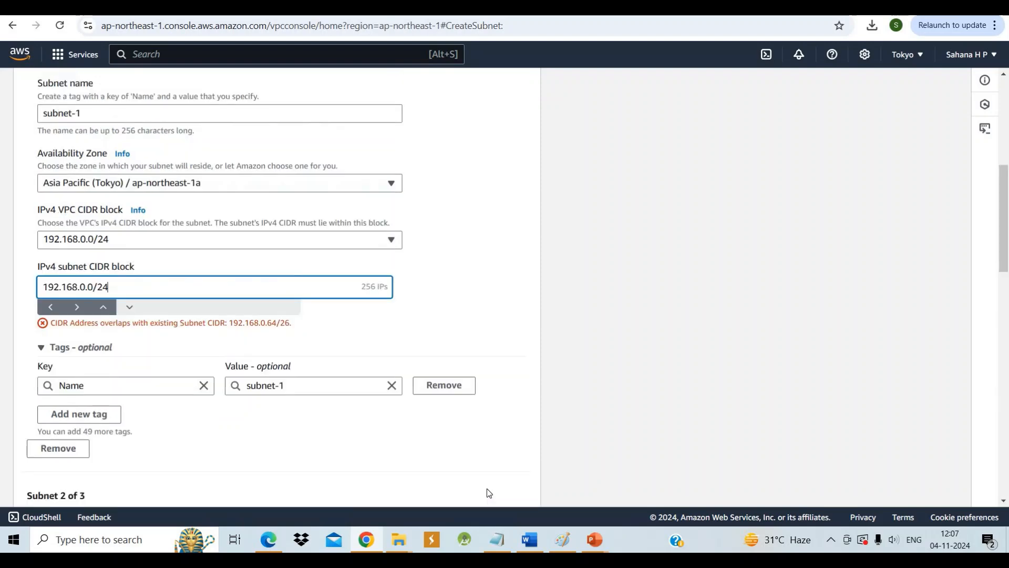
Correct the IPv4 subnet CIDR block of subnet-3 to 192.168.0.128/26
{"action": "scroll", "coordinate": [486, 488], "scroll_direction": "down", "scroll_amount": 15}
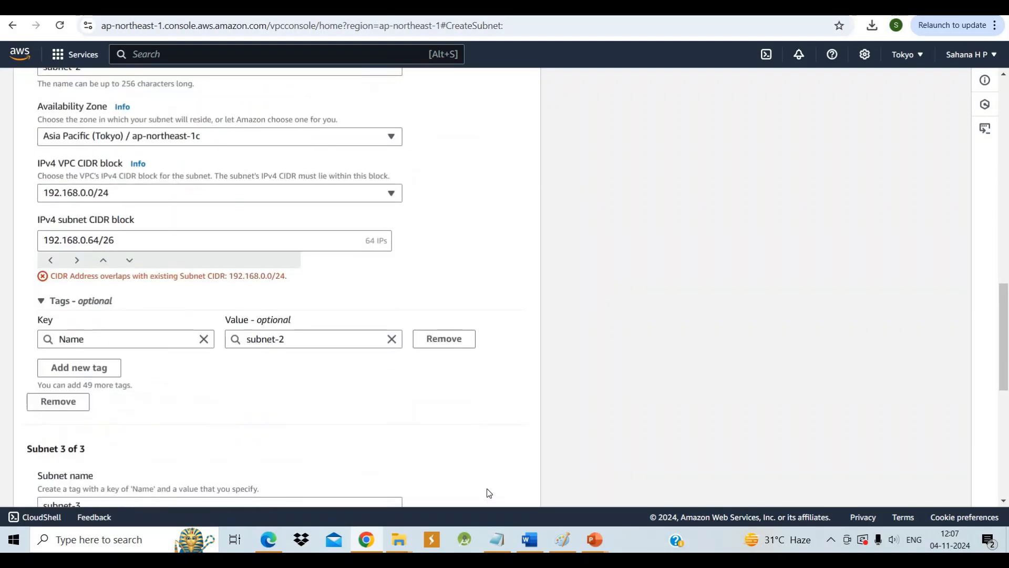
{"action": "scroll", "coordinate": [487, 488], "scroll_direction": "down", "scroll_amount": 3}
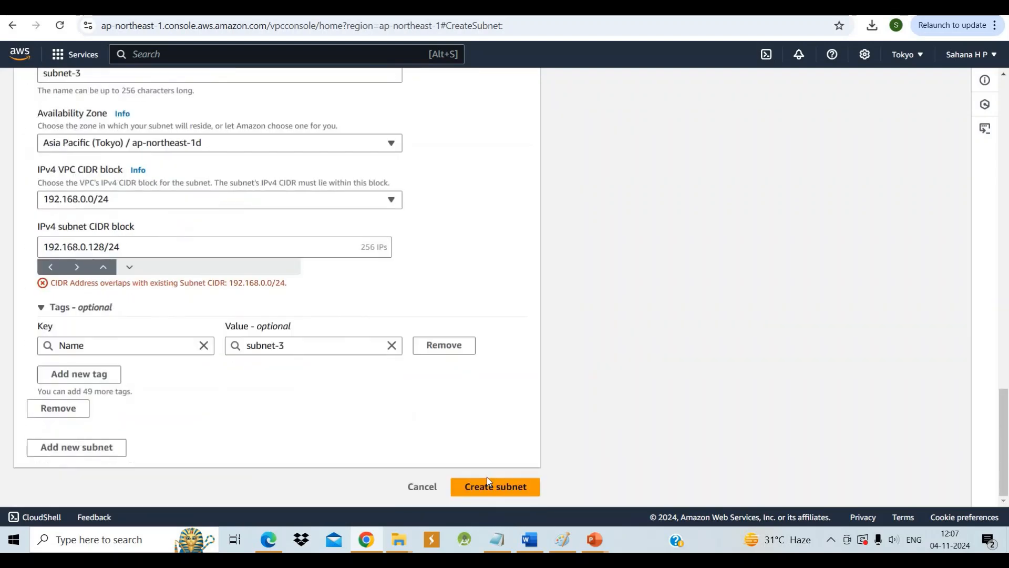
{"action": "left_click", "coordinate": [130, 245]}
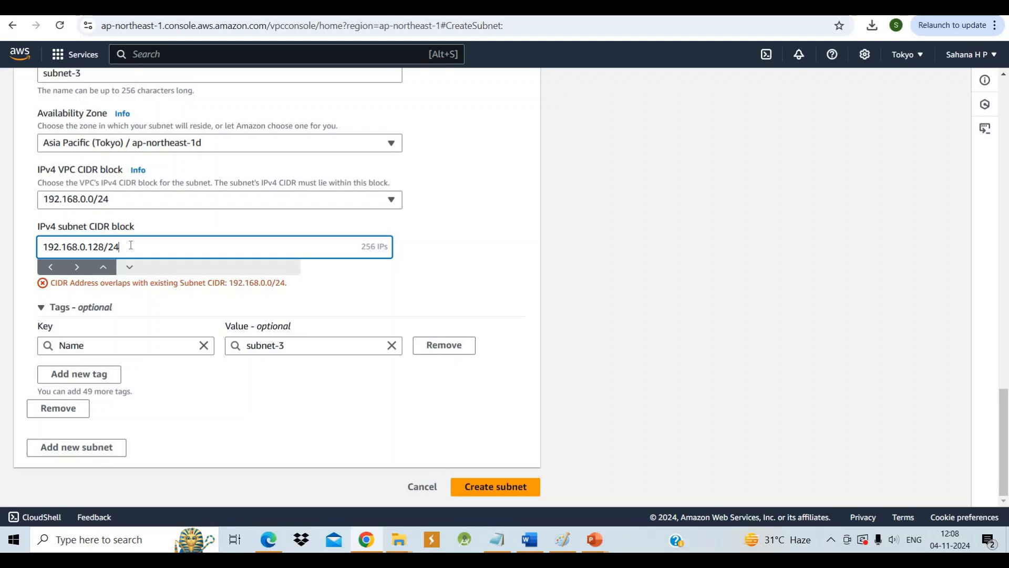
{"action": "key", "text": "BackSpace"}
{"action": "type", "text": "6"}
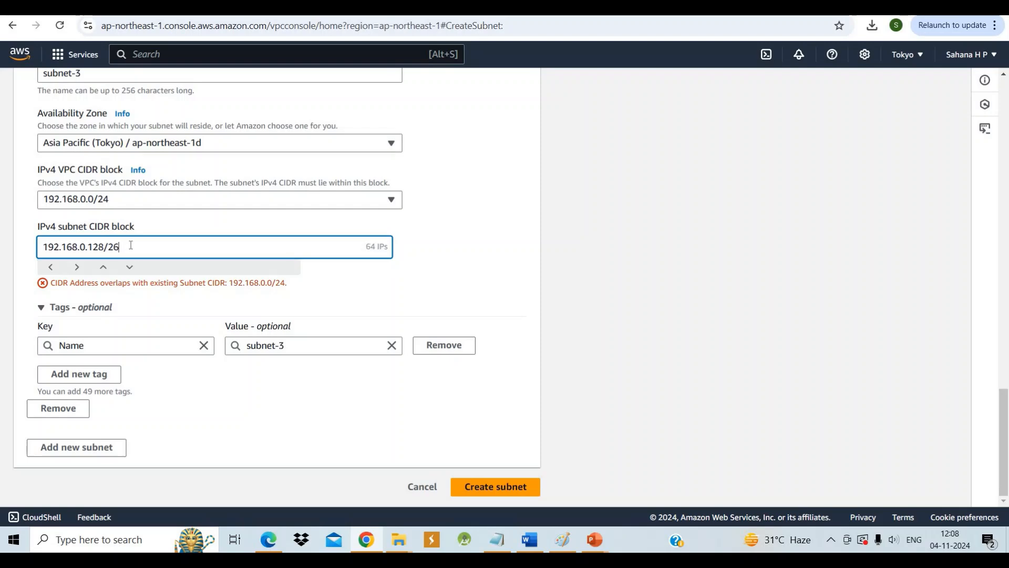
Set the IPv4 subnet CIDR block of subnet-1 back to 192.168.0.0/26
{"action": "scroll", "coordinate": [177, 204], "scroll_direction": "up", "scroll_amount": 4}
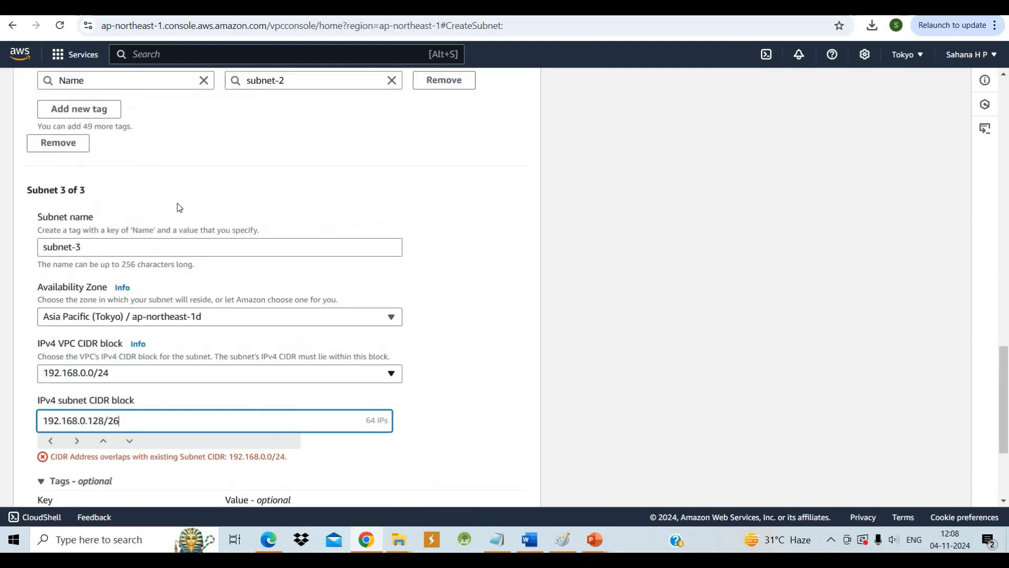
{"action": "scroll", "coordinate": [178, 203], "scroll_direction": "up", "scroll_amount": 6}
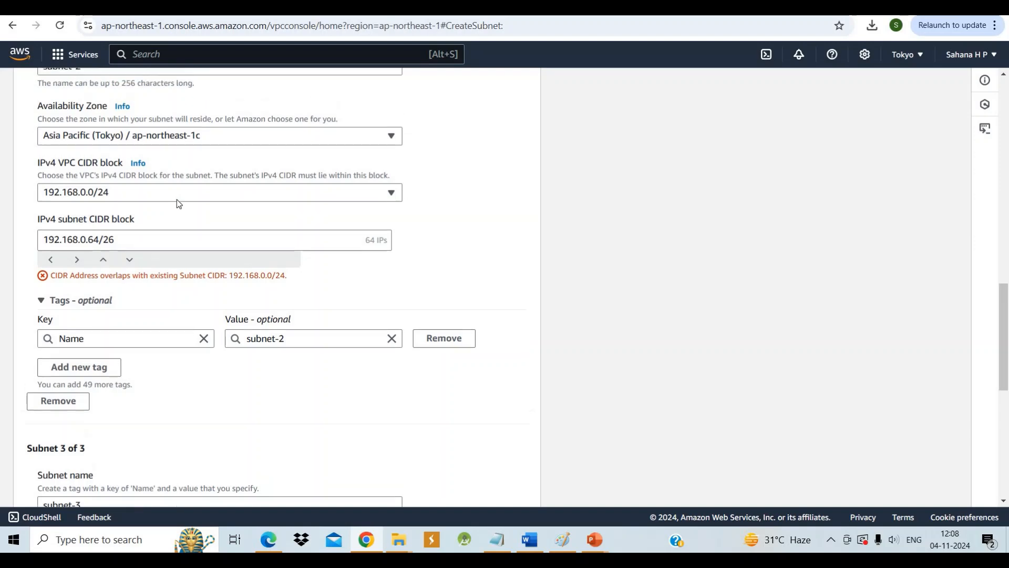
{"action": "scroll", "coordinate": [178, 203], "scroll_direction": "up", "scroll_amount": 1}
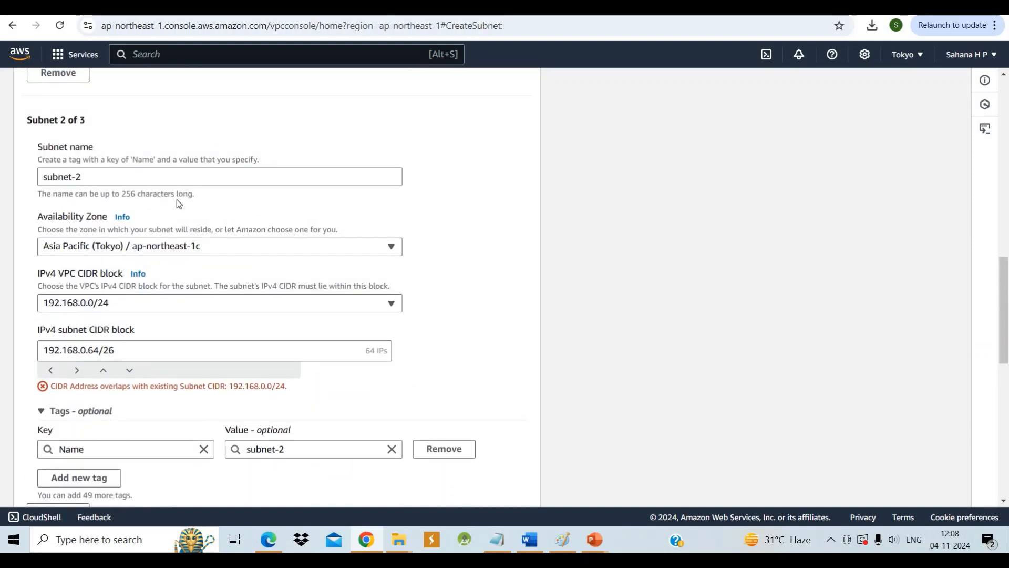
{"action": "scroll", "coordinate": [177, 203], "scroll_direction": "up", "scroll_amount": 5}
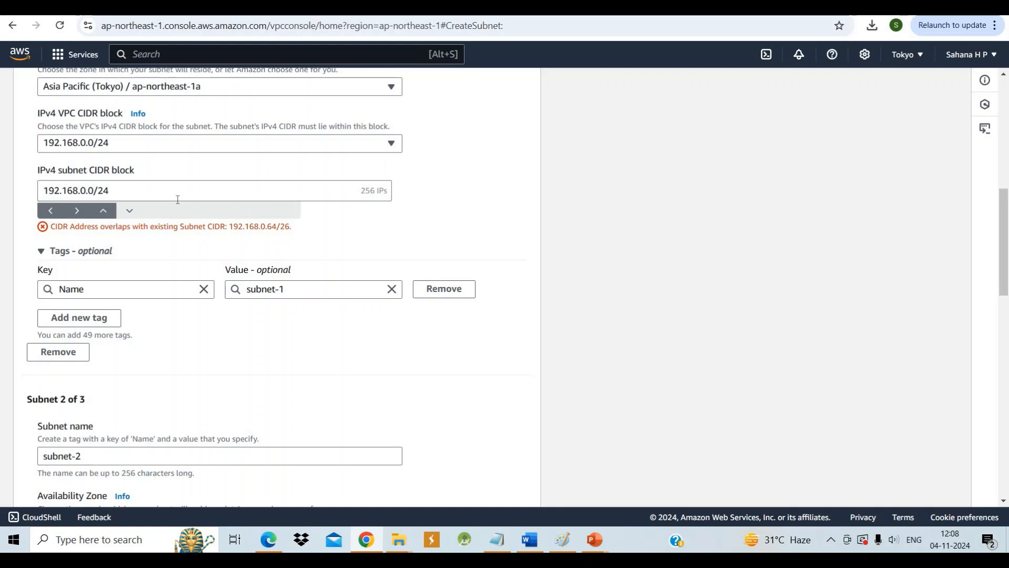
{"action": "scroll", "coordinate": [178, 199], "scroll_direction": "up", "scroll_amount": 2}
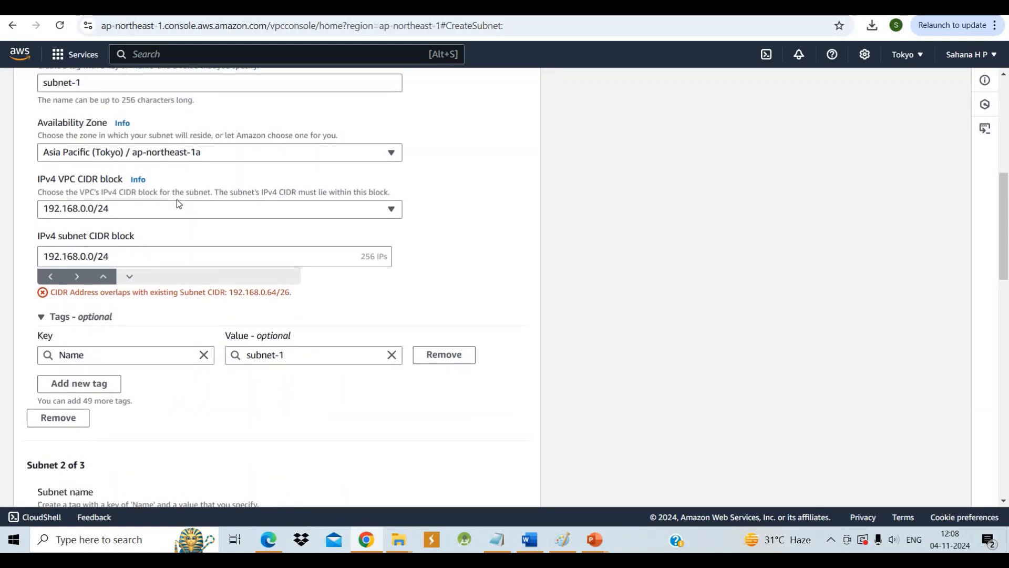
{"action": "left_click", "coordinate": [139, 259]}
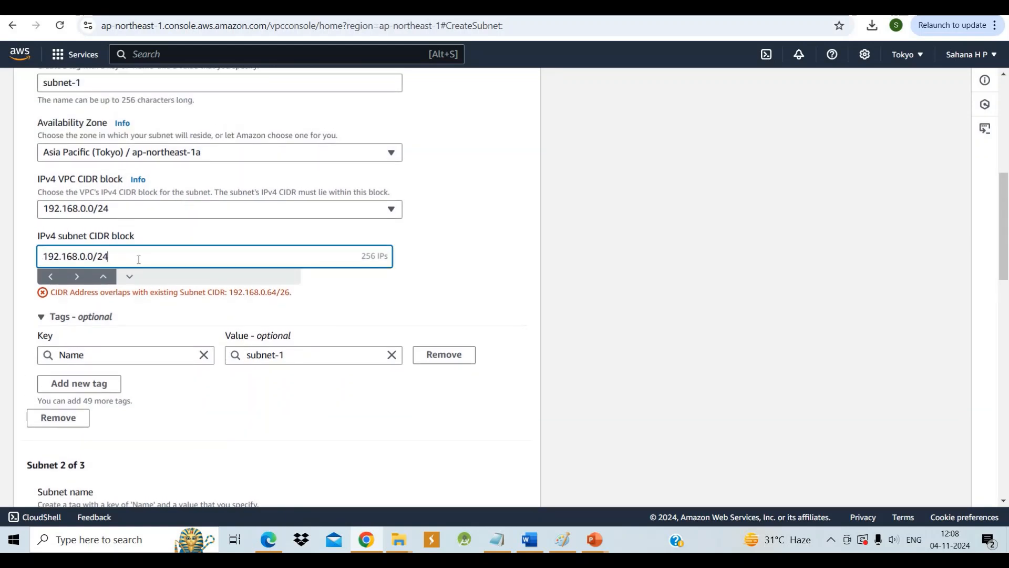
{"action": "key", "text": "BackSpace"}
{"action": "type", "text": "6"}
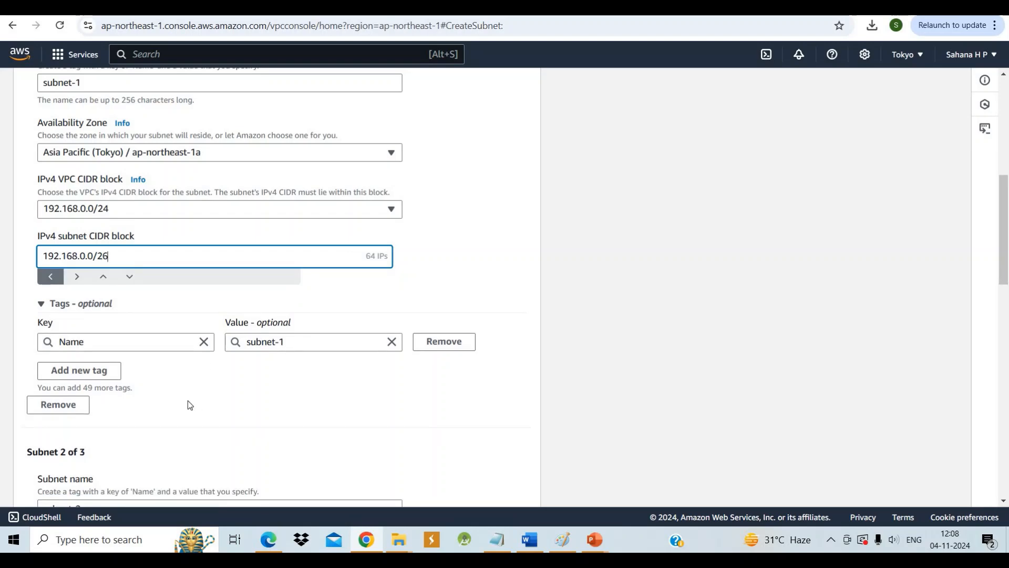
Create the three subnets with their corrected CIDR blocks
{"action": "scroll", "coordinate": [188, 400], "scroll_direction": "down", "scroll_amount": 4}
{"action": "scroll", "coordinate": [188, 401], "scroll_direction": "down", "scroll_amount": 12}
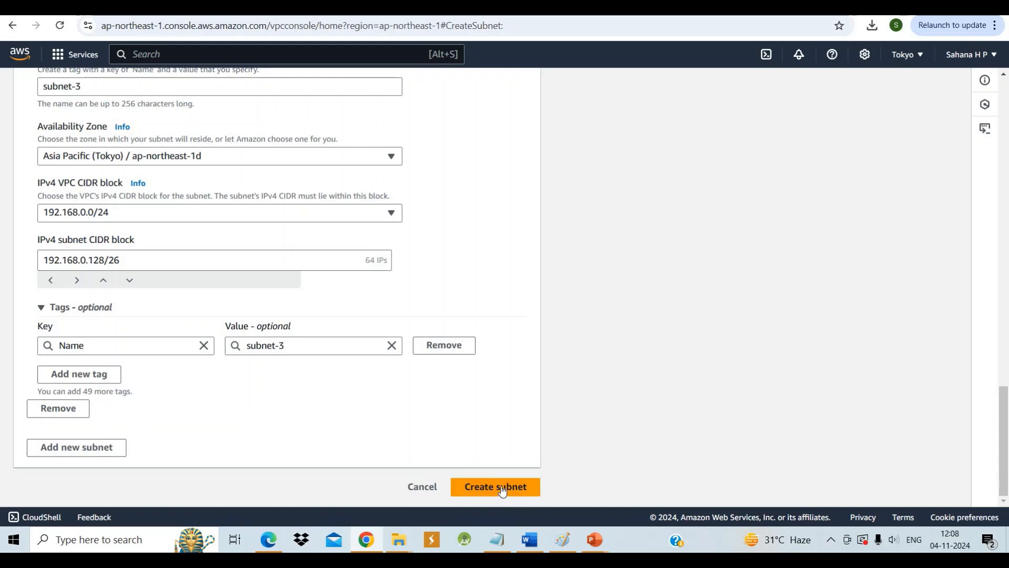
{"action": "left_click", "coordinate": [501, 488]}
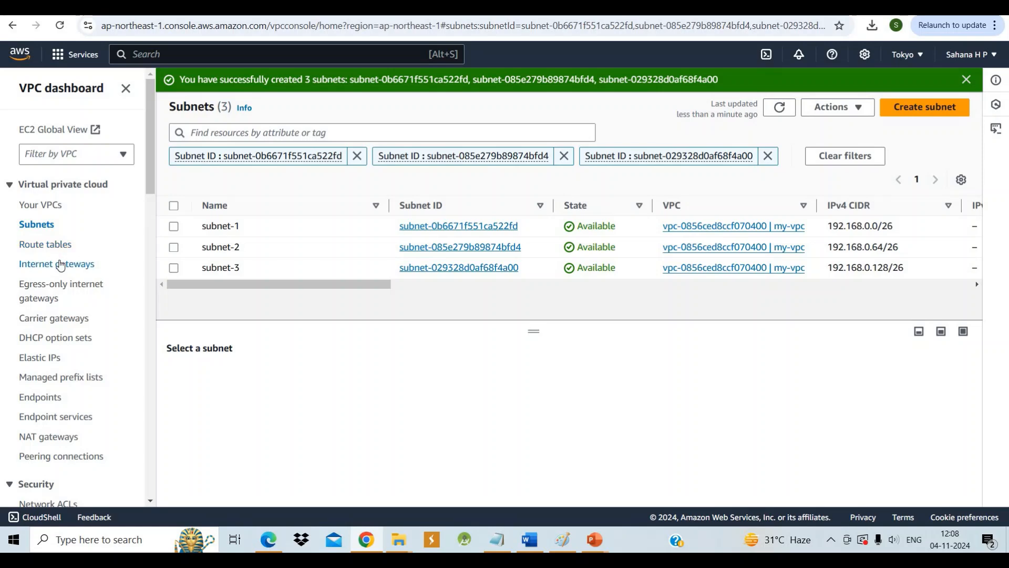
Create an internet gateway with the name tag internet-gateway
{"action": "left_click", "coordinate": [59, 263]}
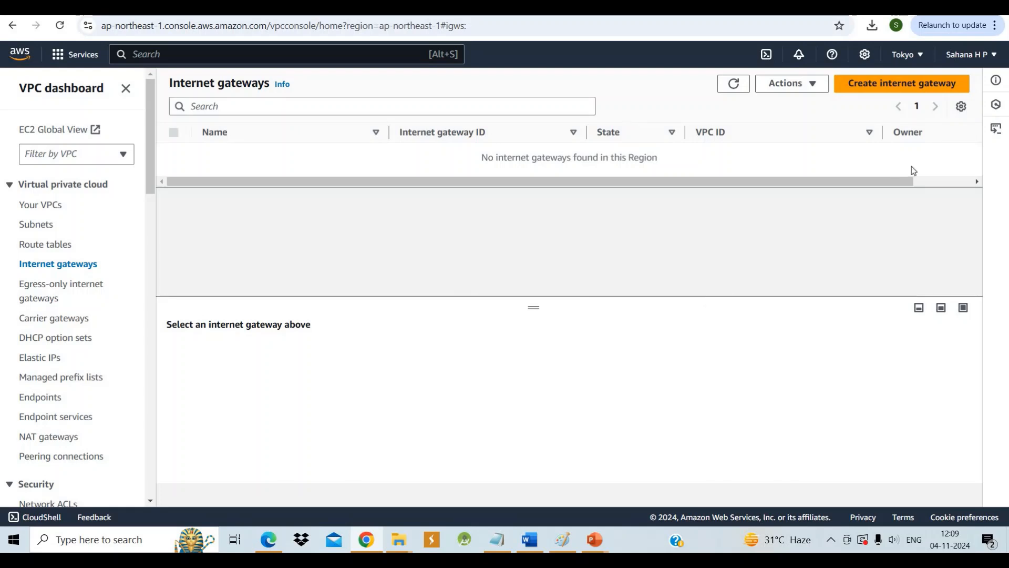
{"action": "left_click", "coordinate": [897, 88]}
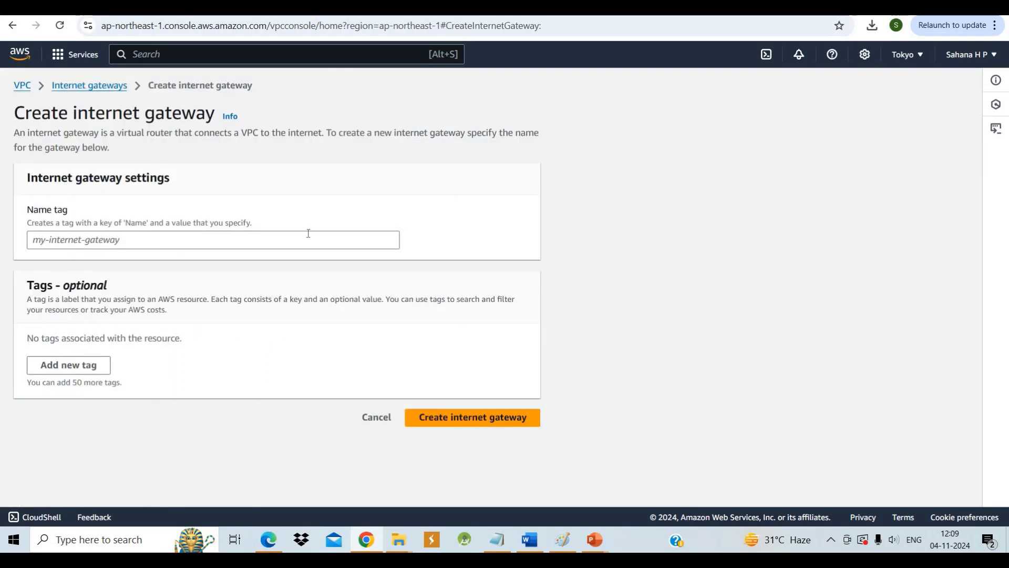
{"action": "left_click", "coordinate": [166, 241]}
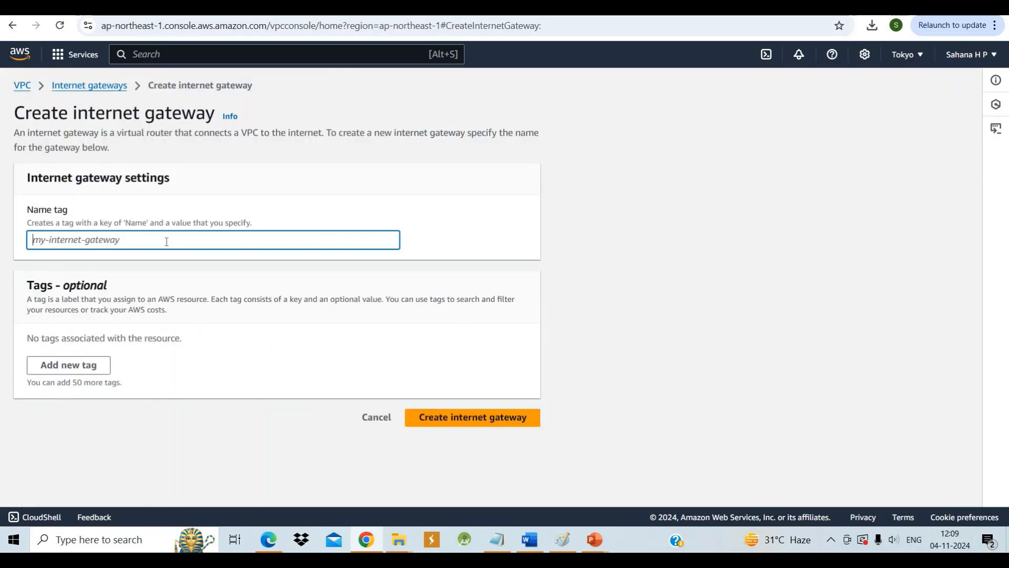
{"action": "type", "text": "my"}
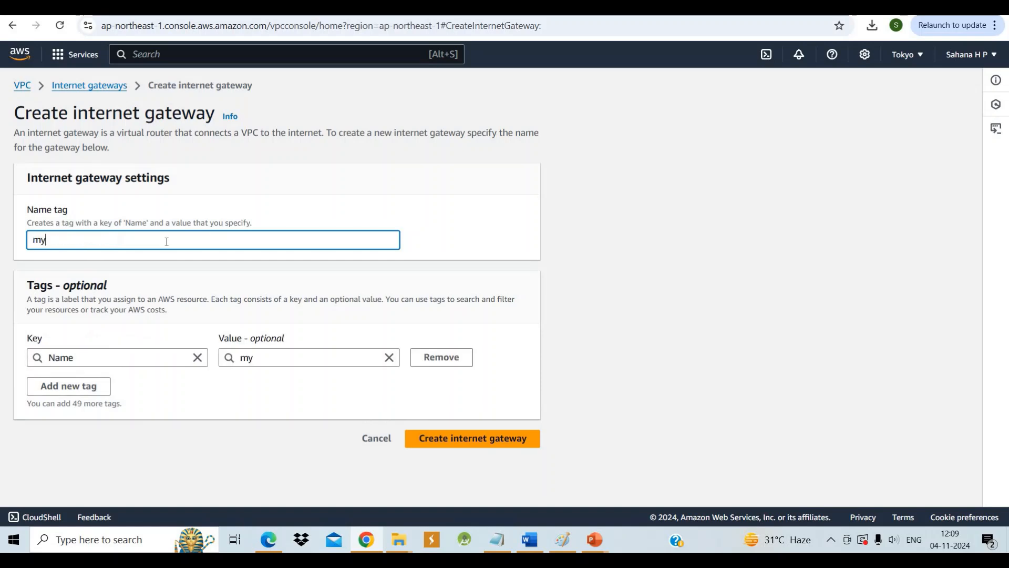
{"action": "type", "text": "-inte"}
{"action": "key", "text": "BackSpace"}
{"action": "key", "text": "BackSpace"}
{"action": "key", "text": "BackSpace"}
{"action": "key", "text": "BackSpace"}
{"action": "key", "text": "BackSpace"}
{"action": "key", "text": "BackSpace"}
{"action": "key", "text": "BackSpace"}
{"action": "type", "text": "internet-gatw"}
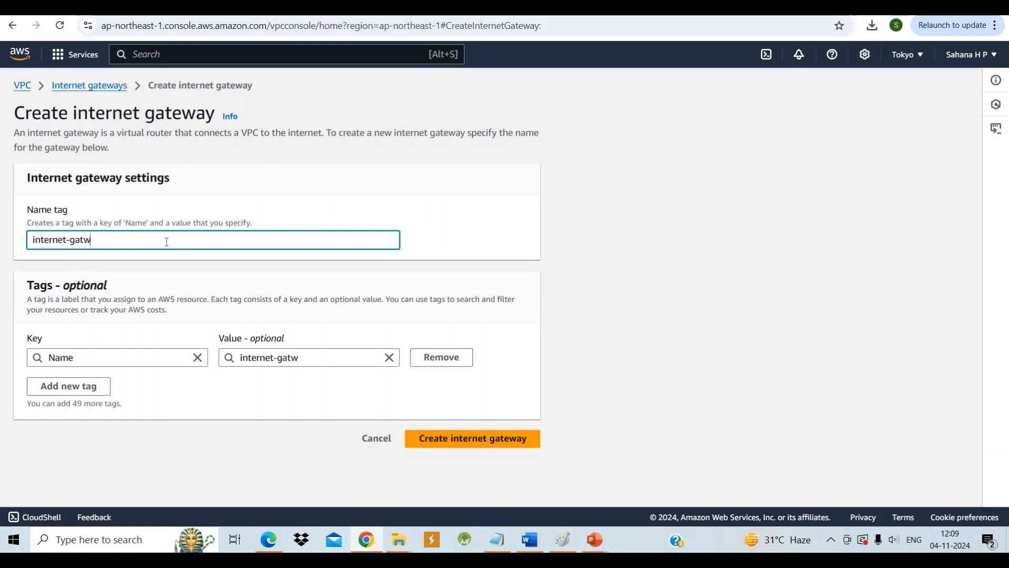
{"action": "key", "text": "BackSpace"}
{"action": "type", "text": "eway"}
{"action": "left_click", "coordinate": [495, 438]}
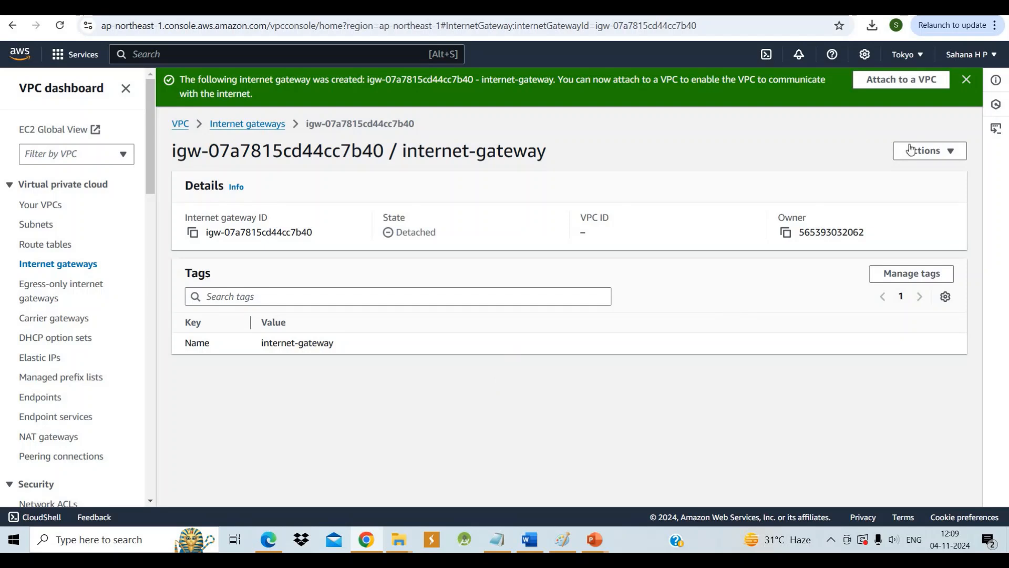
Attach the new internet gateway to my-vpc
{"action": "left_click", "coordinate": [951, 153]}
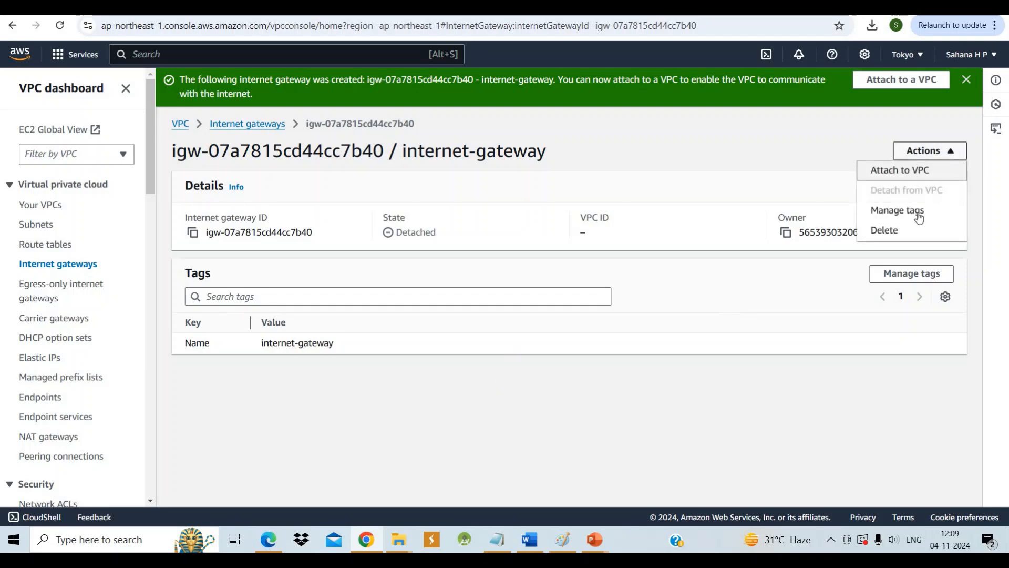
{"action": "left_click", "coordinate": [902, 171]}
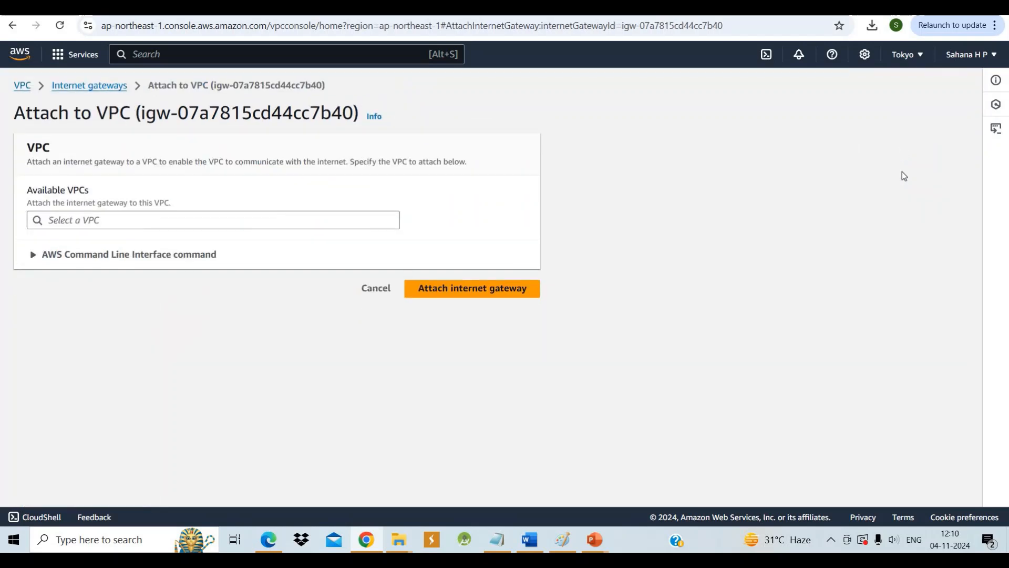
{"action": "left_click", "coordinate": [359, 221]}
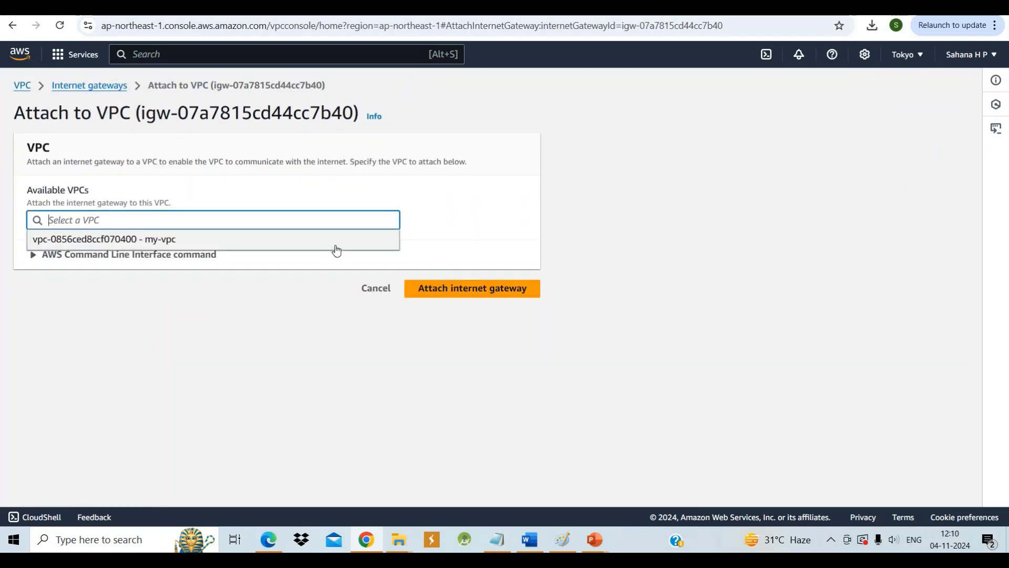
{"action": "left_click", "coordinate": [336, 247]}
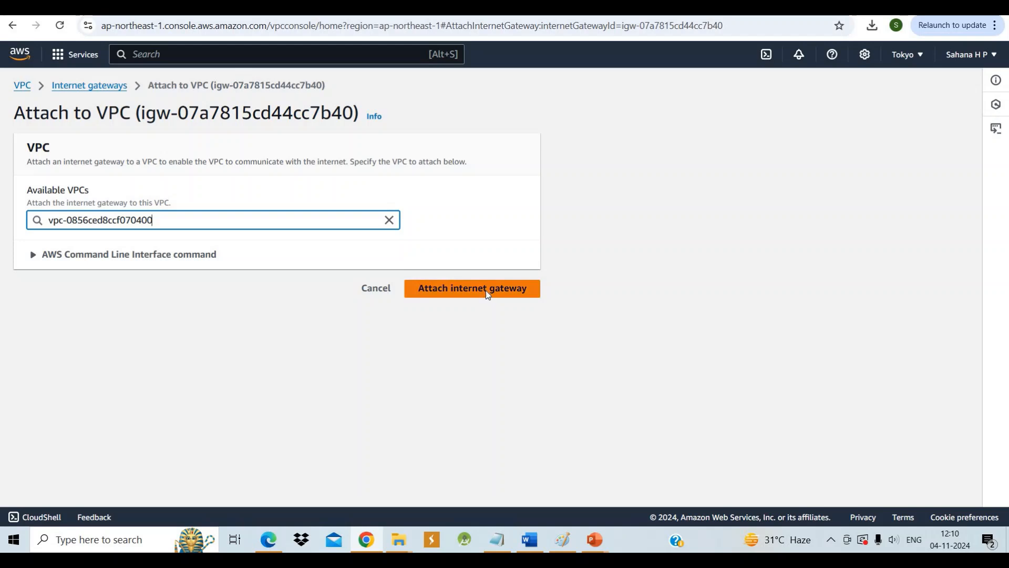
{"action": "left_click", "coordinate": [485, 290]}
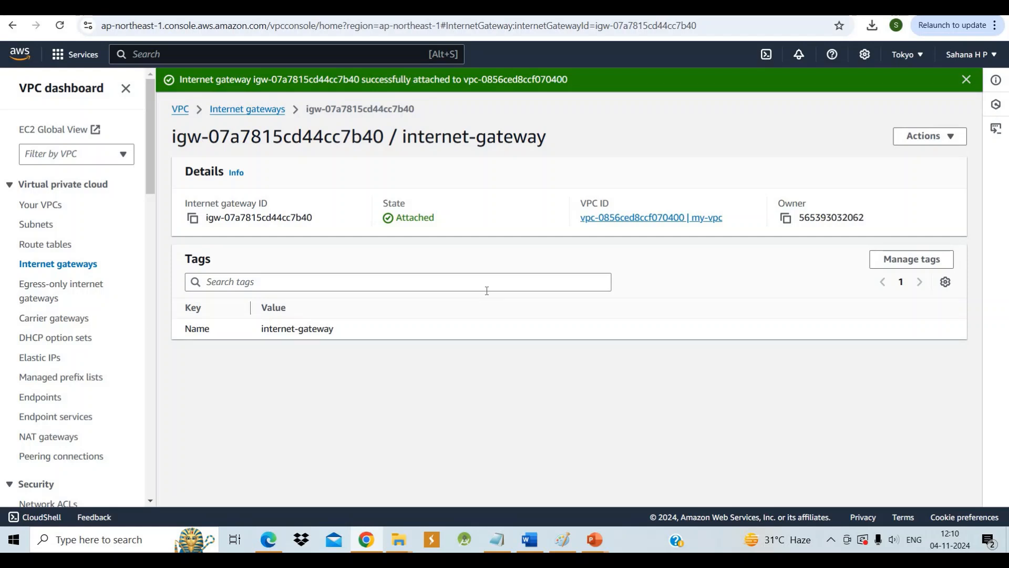
Add a route for destination 0.0.0.0/0 targeting the internet gateway to my-vpc's main route table and save it
{"action": "left_click", "coordinate": [59, 252]}
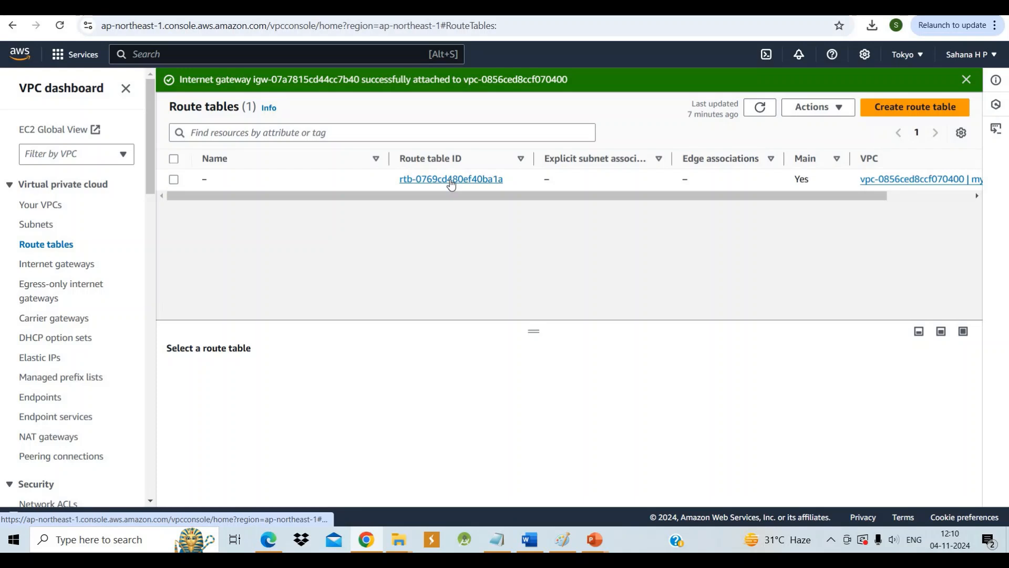
{"action": "left_click", "coordinate": [451, 180]}
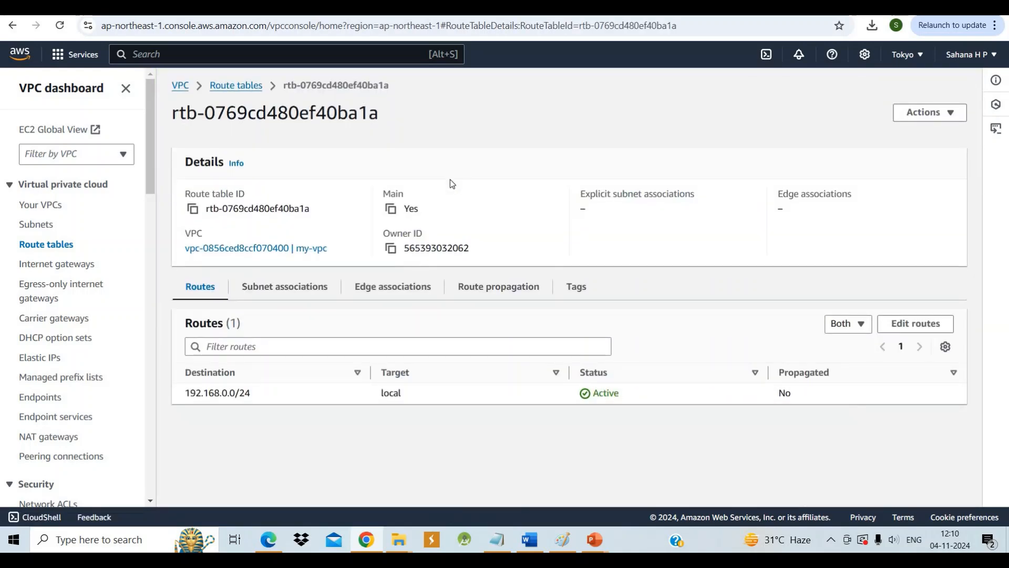
{"action": "left_click", "coordinate": [924, 327]}
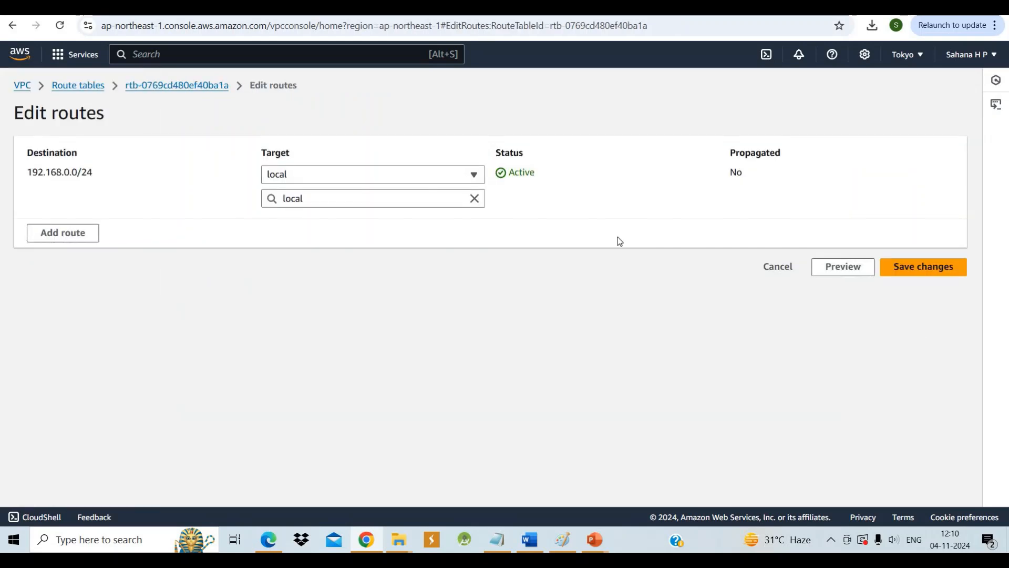
{"action": "left_click", "coordinate": [54, 226]}
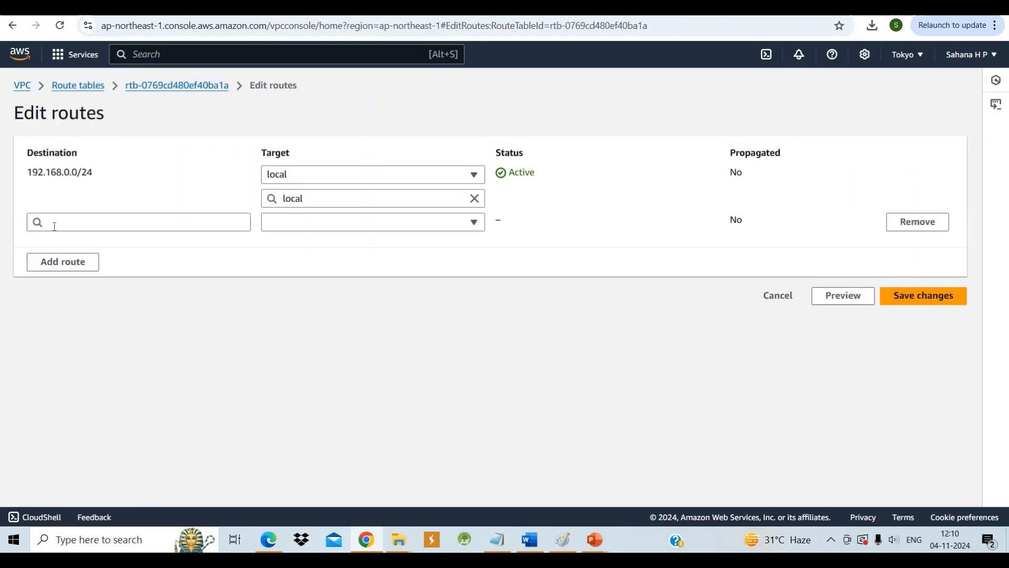
{"action": "left_click", "coordinate": [167, 222]}
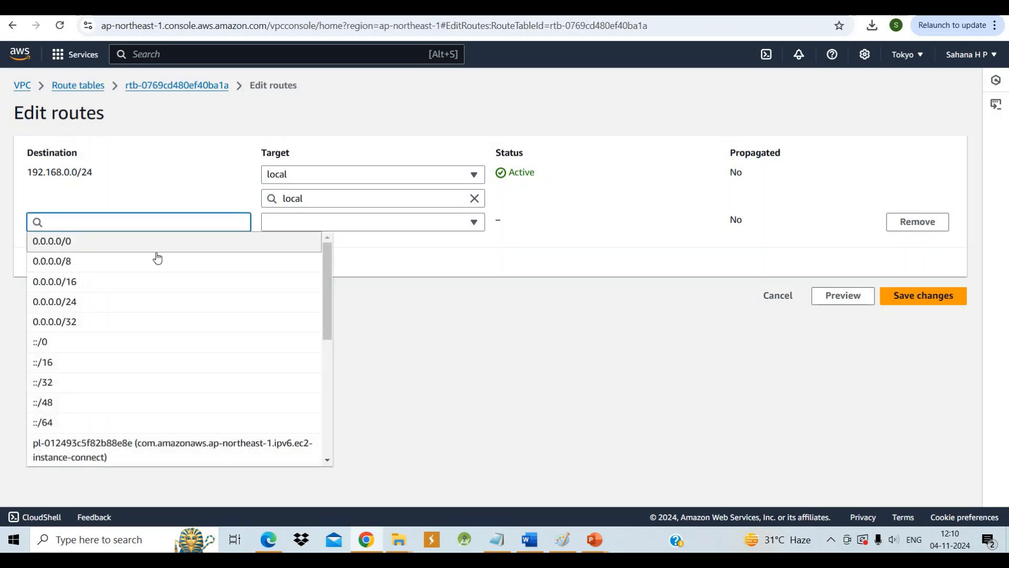
{"action": "left_click", "coordinate": [158, 245]}
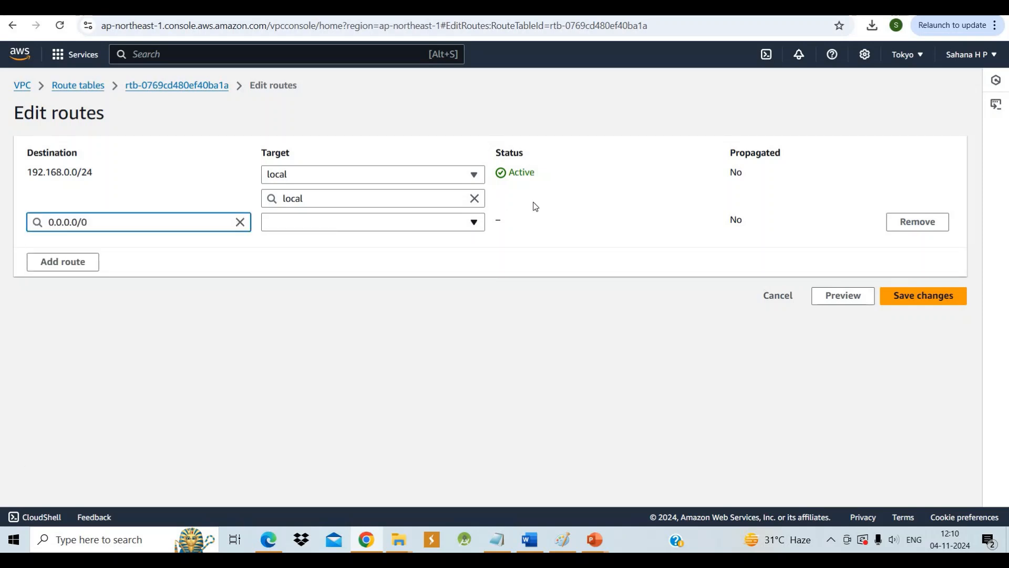
{"action": "left_click", "coordinate": [470, 231]}
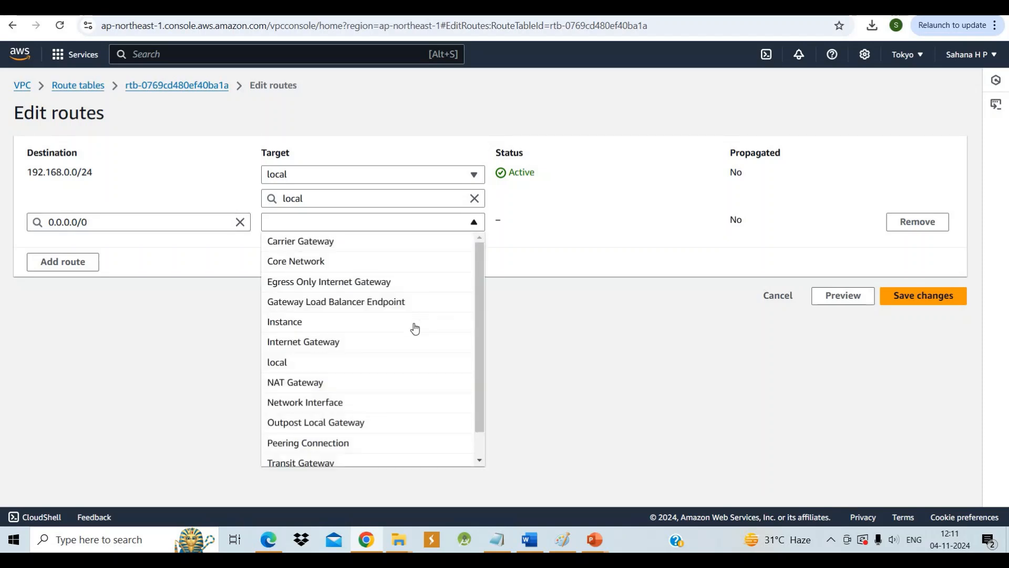
{"action": "left_click", "coordinate": [413, 342]}
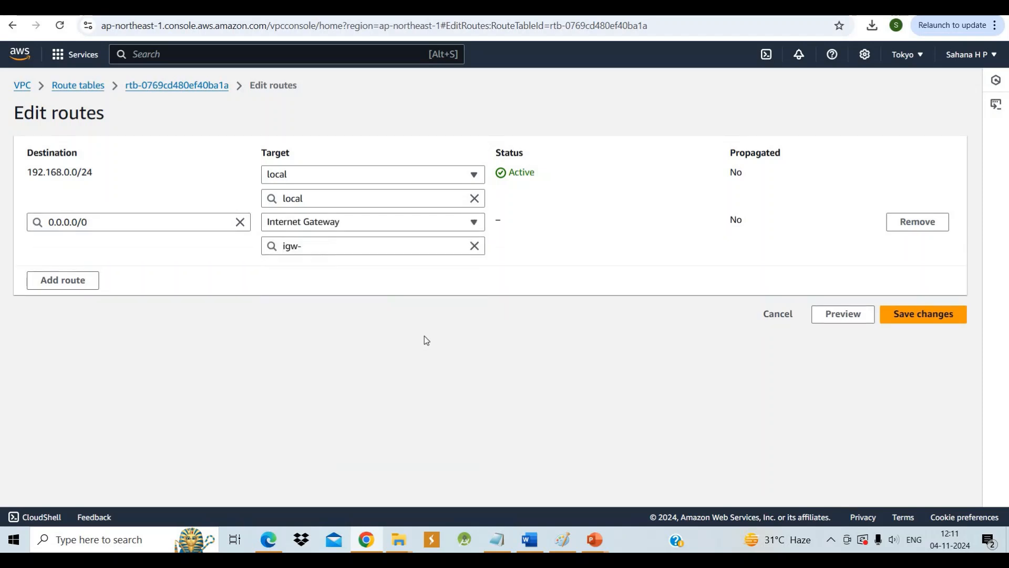
{"action": "left_click", "coordinate": [414, 247]}
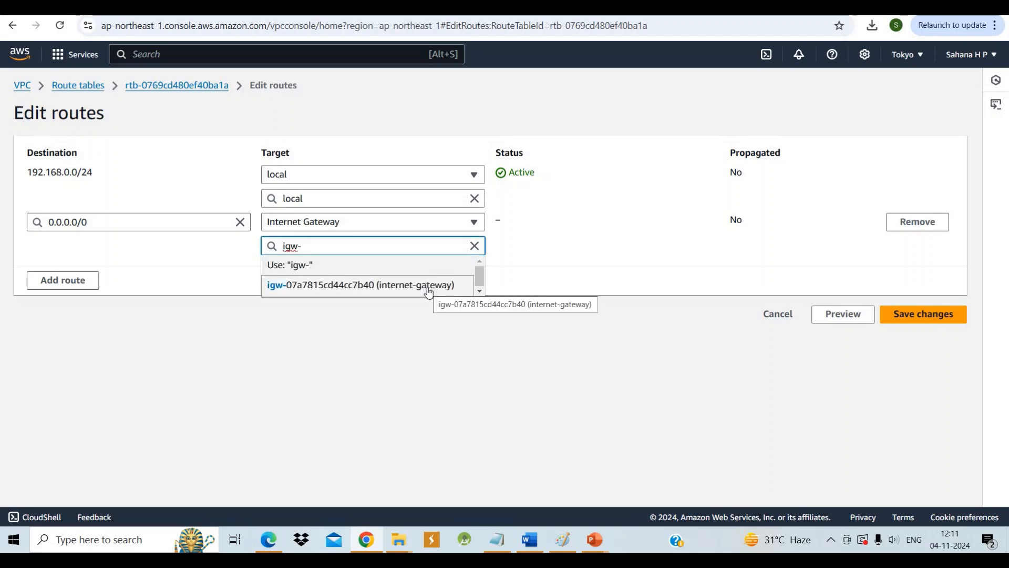
{"action": "left_click", "coordinate": [430, 286]}
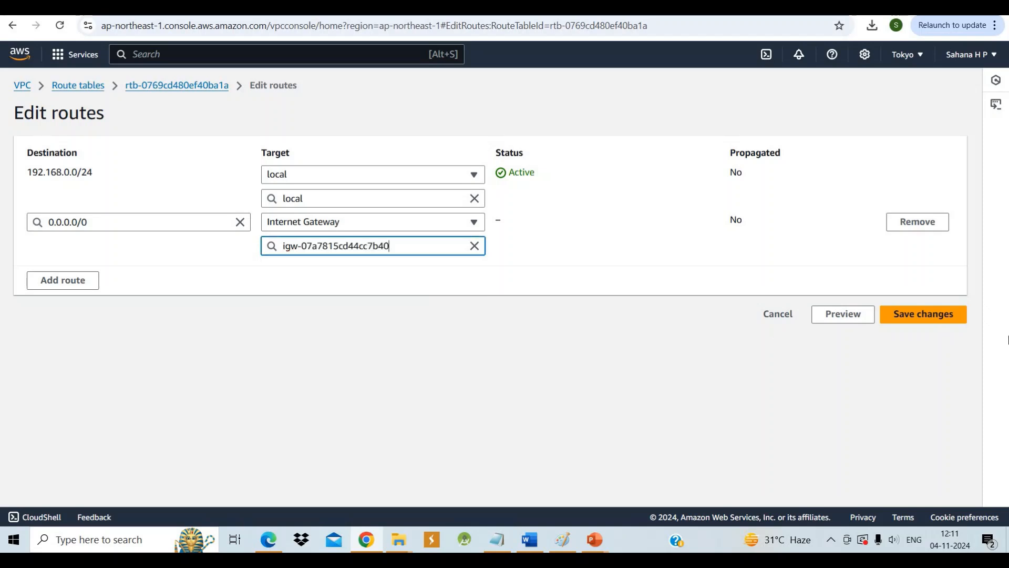
{"action": "left_click", "coordinate": [910, 320]}
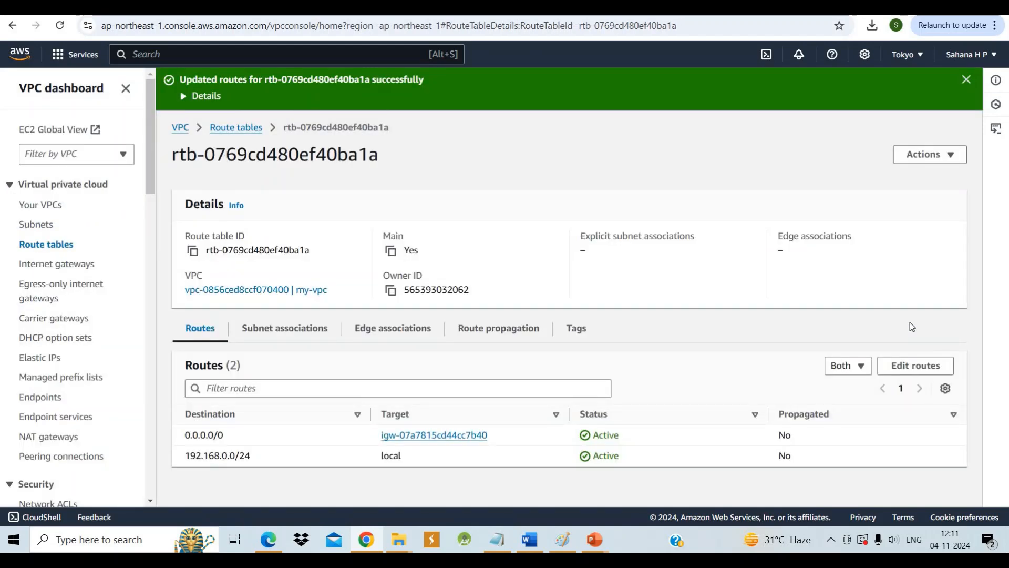
Explicitly associate subnet-1, subnet-2 and subnet-3 with my-vpc's main route table and save the associations
{"action": "left_click", "coordinate": [272, 327]}
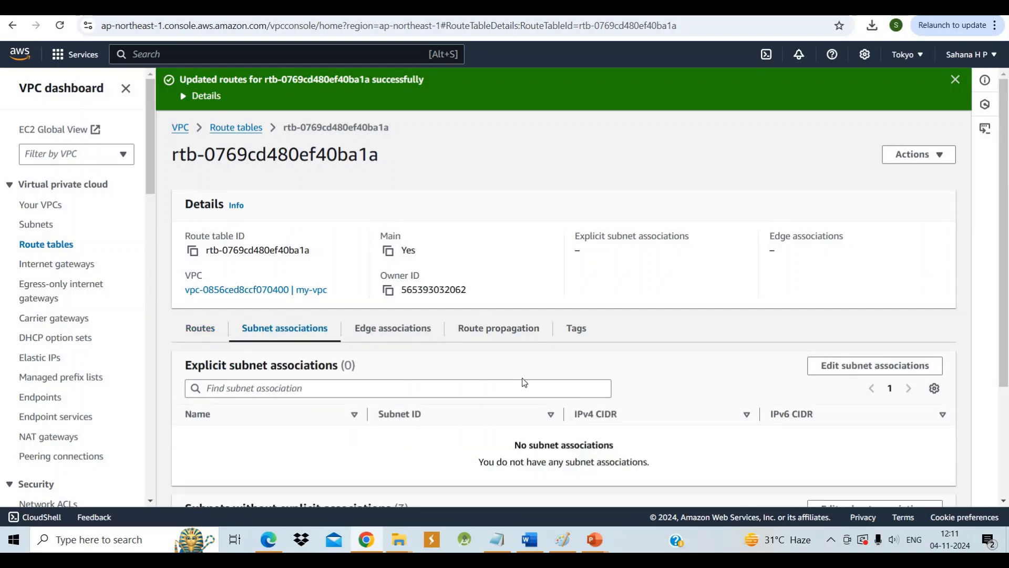
{"action": "scroll", "coordinate": [524, 382], "scroll_direction": "down", "scroll_amount": 3}
{"action": "scroll", "coordinate": [524, 382], "scroll_direction": "up", "scroll_amount": 1}
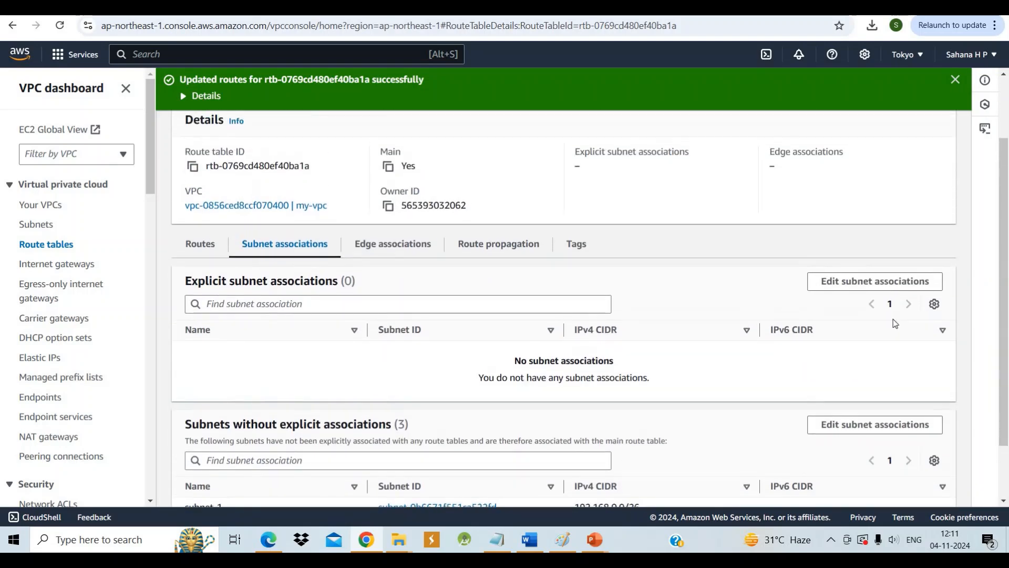
{"action": "left_click", "coordinate": [852, 284]}
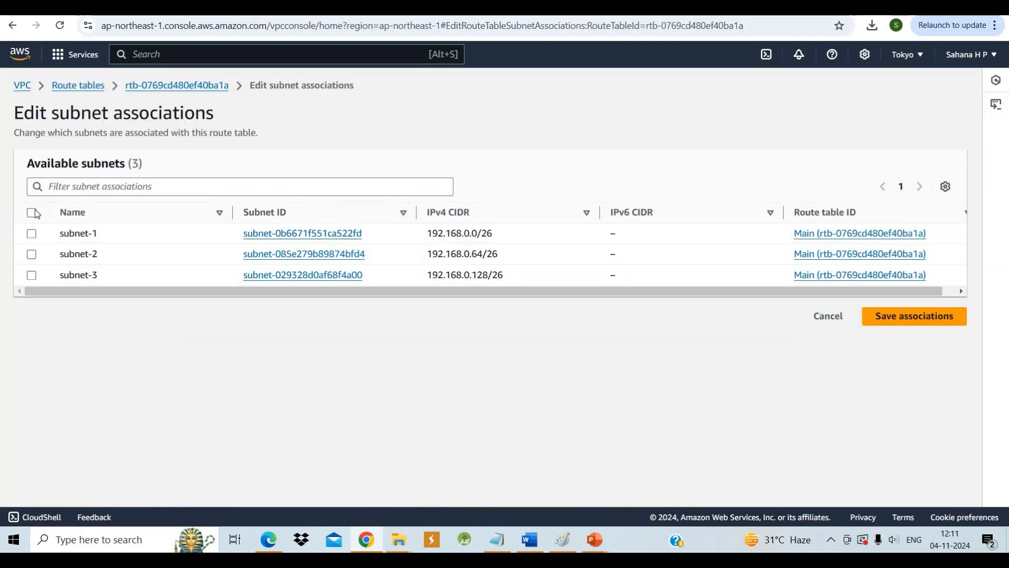
{"action": "left_click", "coordinate": [31, 213]}
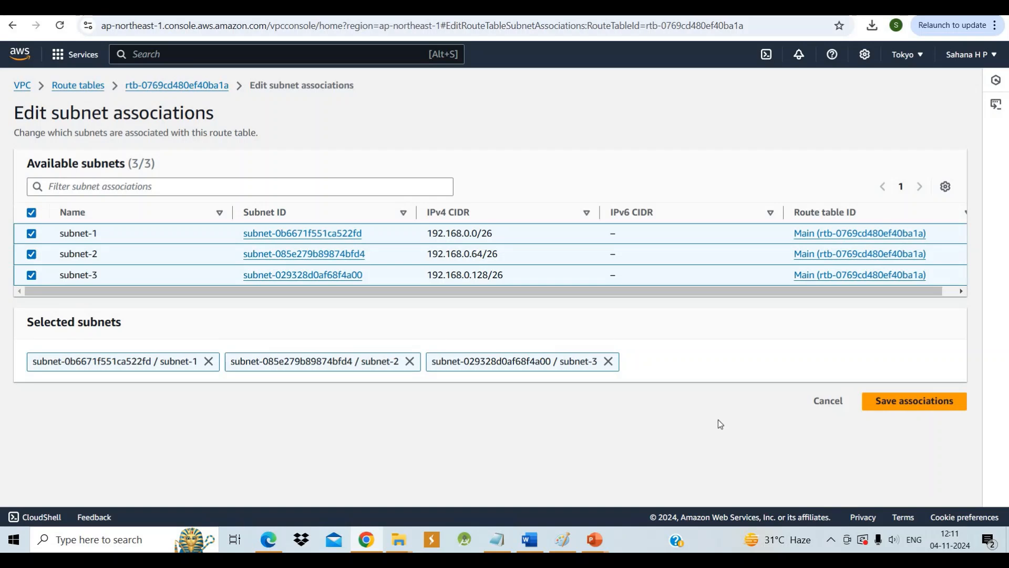
{"action": "left_click", "coordinate": [931, 403]}
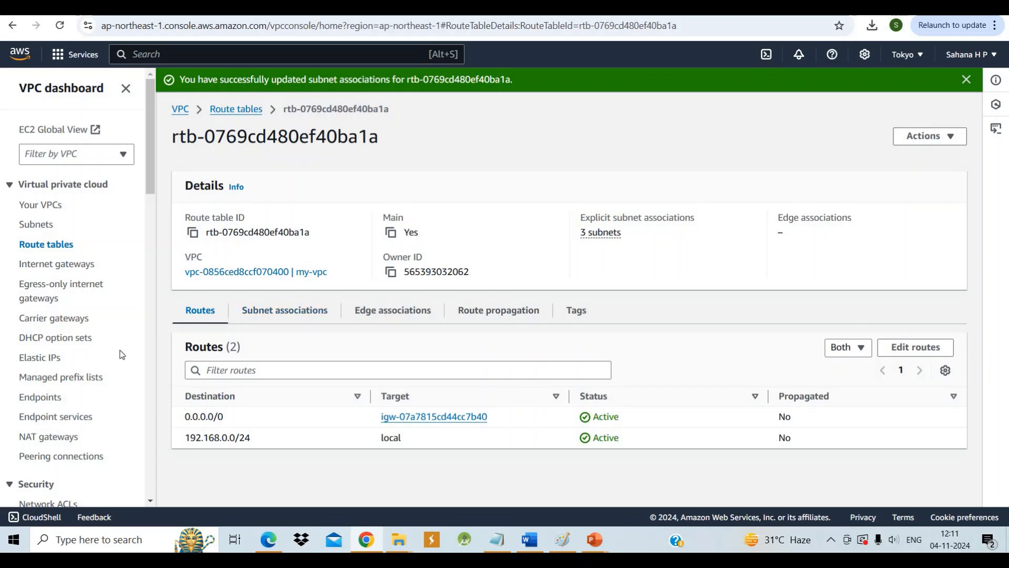
Start creating a new VPC security group and name it securitygroup
{"action": "scroll", "coordinate": [122, 355], "scroll_direction": "down", "scroll_amount": 2}
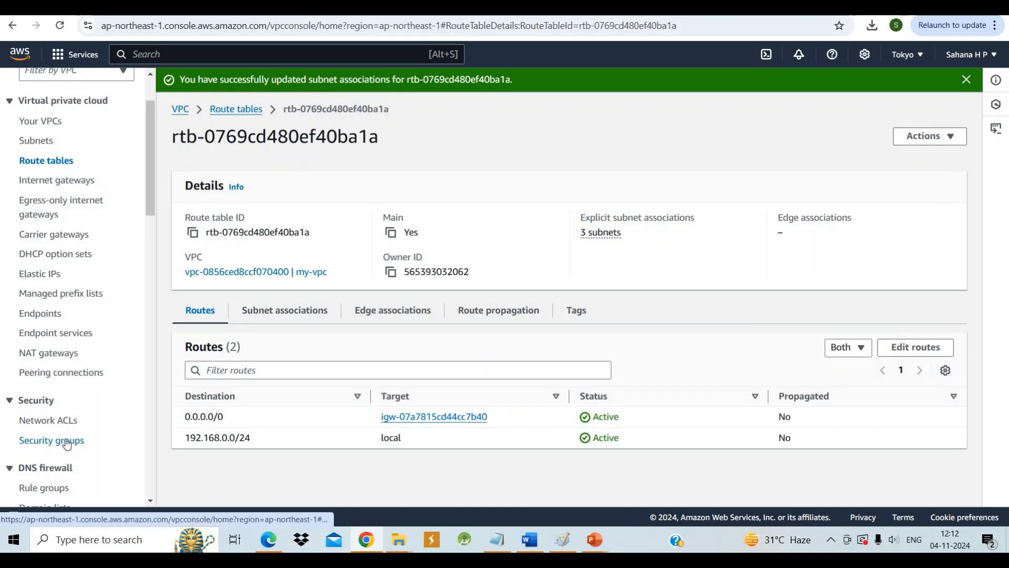
{"action": "left_click", "coordinate": [66, 445]}
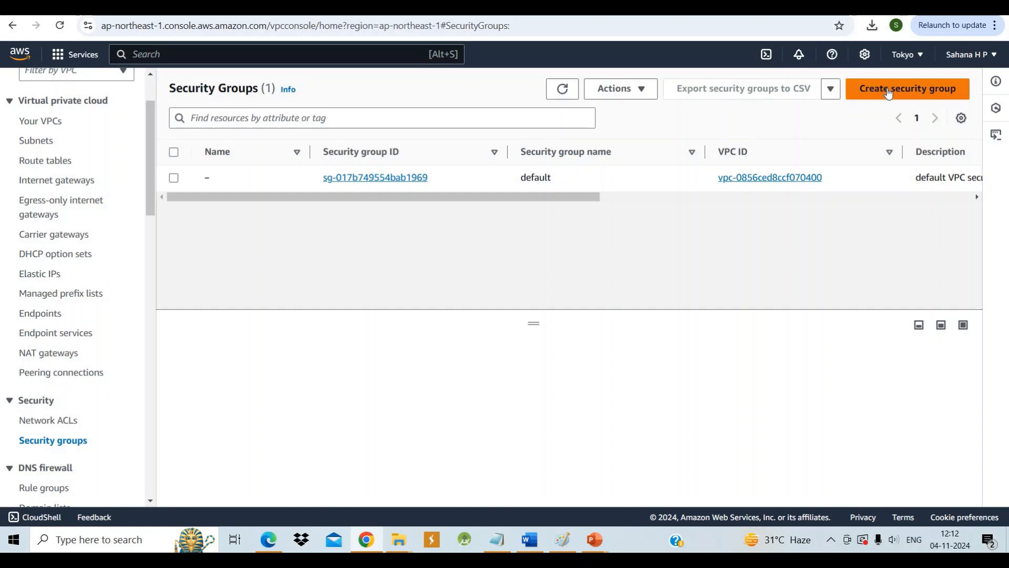
{"action": "left_click", "coordinate": [887, 89]}
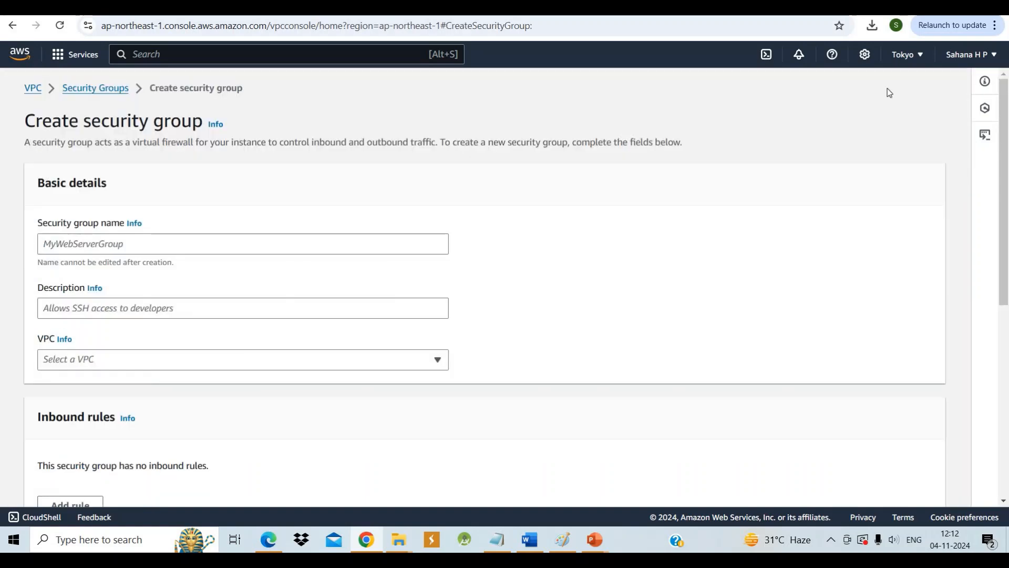
{"action": "left_click", "coordinate": [301, 240]}
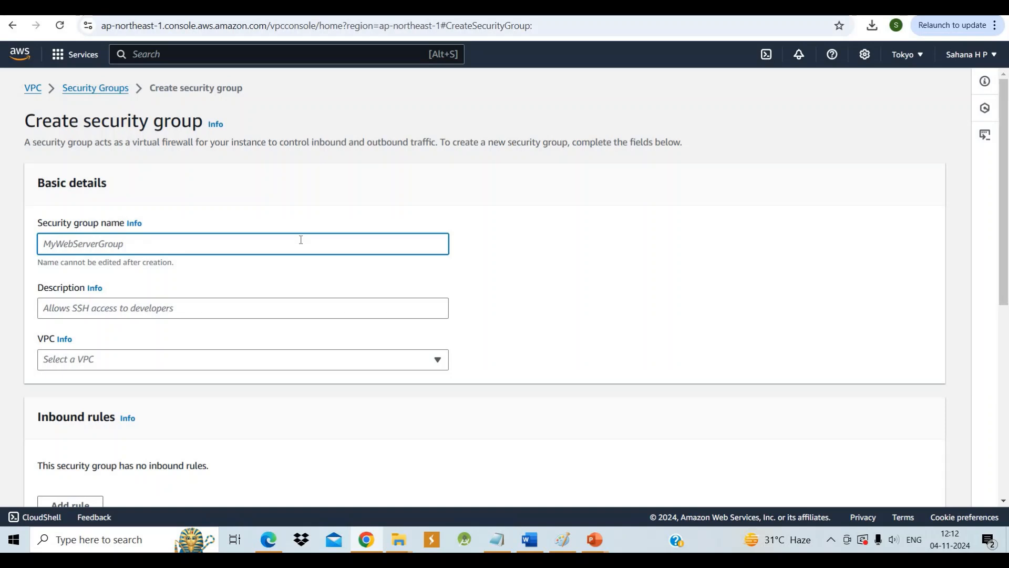
{"action": "type", "text": "securitygroup"}
Enter the description Allow SSH for the new security group
{"action": "left_click", "coordinate": [261, 296]}
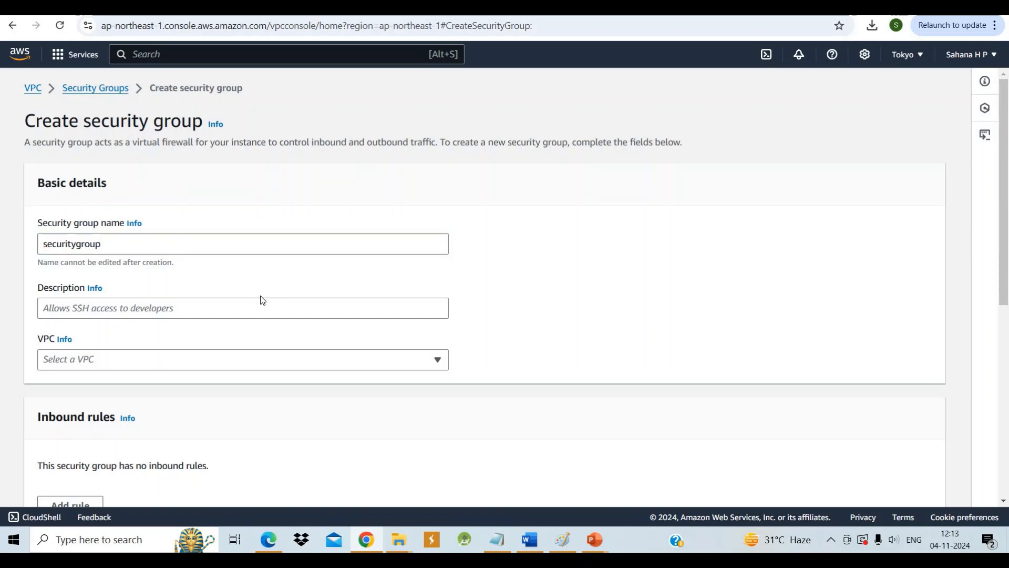
{"action": "left_click", "coordinate": [240, 310]}
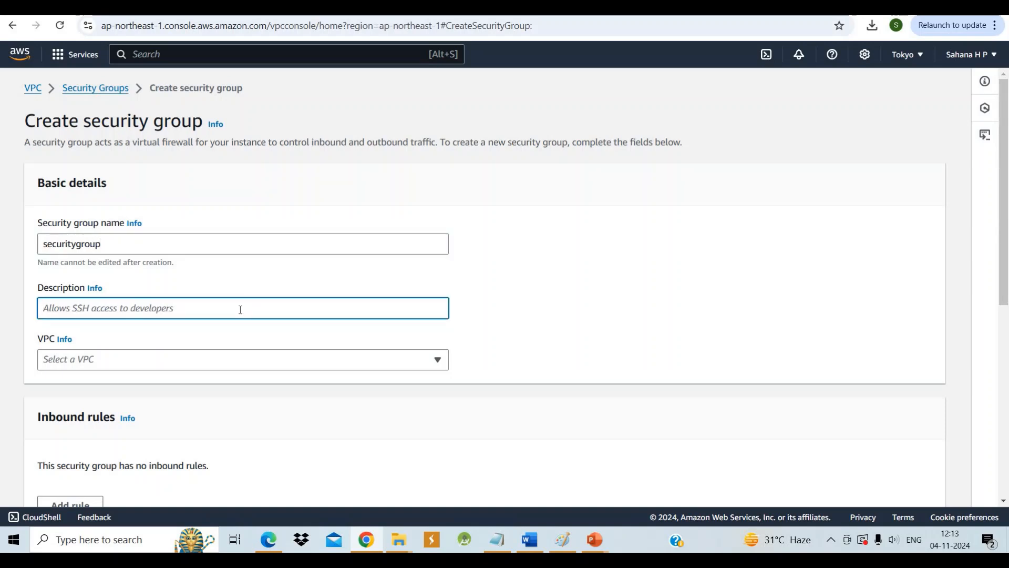
{"action": "type", "text": "Allow "}
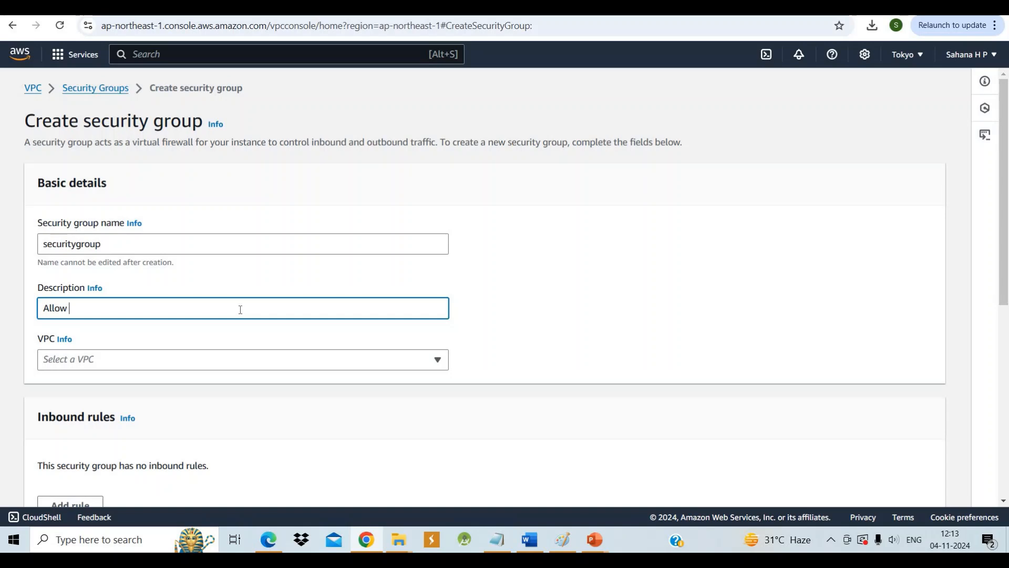
{"action": "type", "text": "SSH"}
{"action": "scroll", "coordinate": [240, 309], "scroll_direction": "down", "scroll_amount": 2}
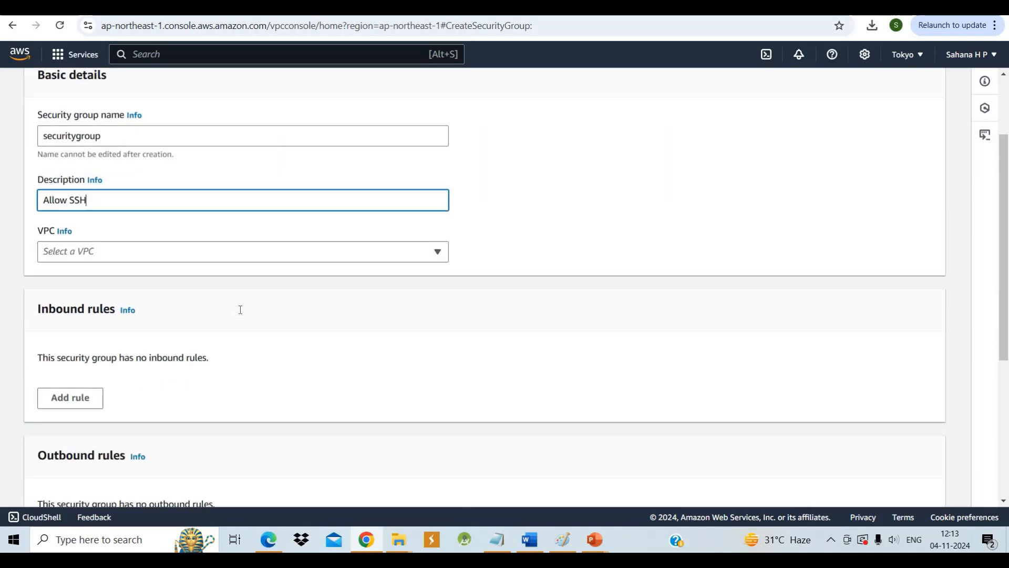
Assign the security group to my-vpc and add an inbound rule of type SSH
{"action": "left_click", "coordinate": [438, 250]}
{"action": "left_click", "coordinate": [399, 297]}
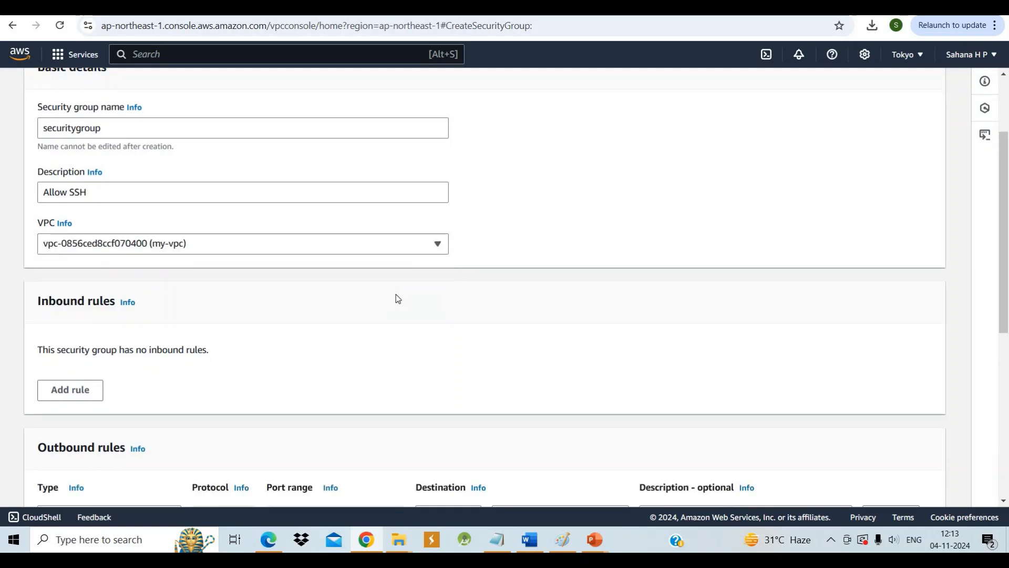
{"action": "scroll", "coordinate": [213, 341], "scroll_direction": "down", "scroll_amount": 2}
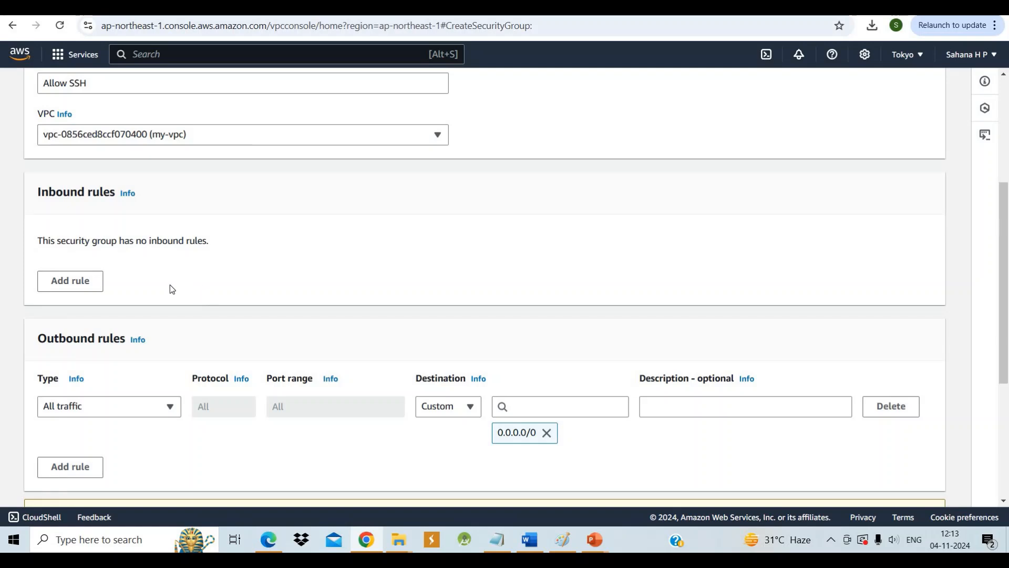
{"action": "left_click", "coordinate": [71, 285]}
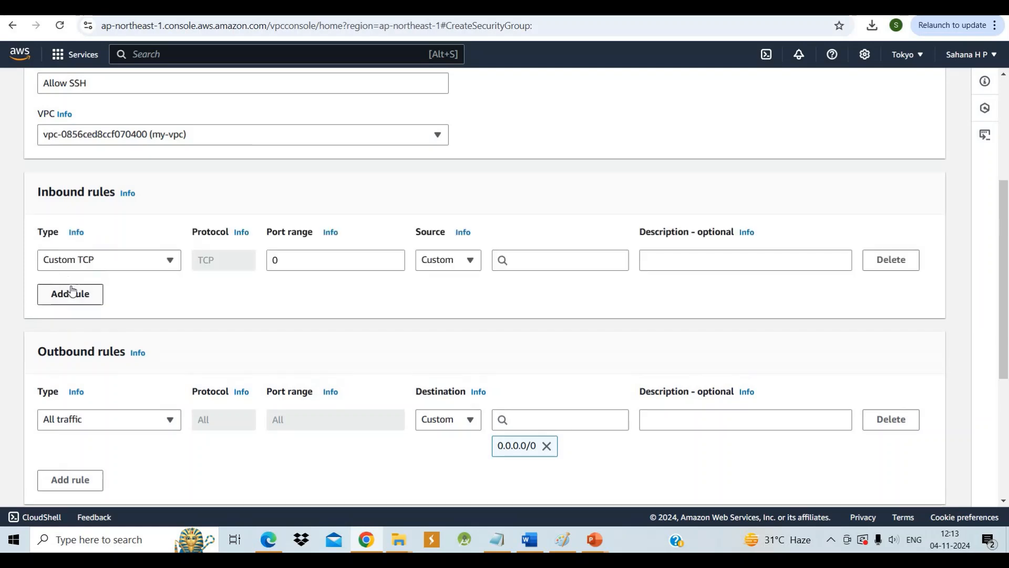
{"action": "left_click", "coordinate": [170, 261]}
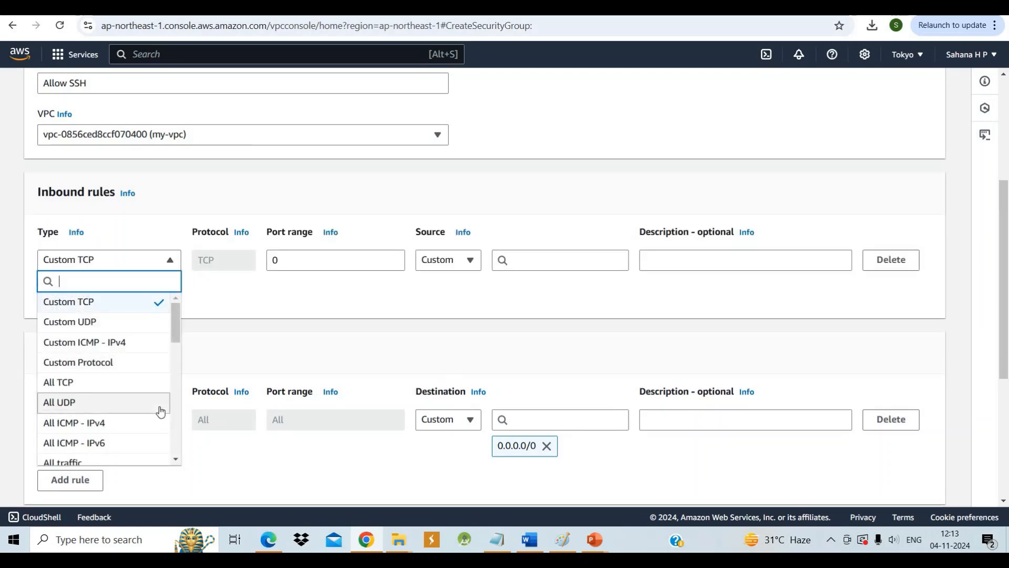
{"action": "scroll", "coordinate": [158, 410], "scroll_direction": "down", "scroll_amount": 2}
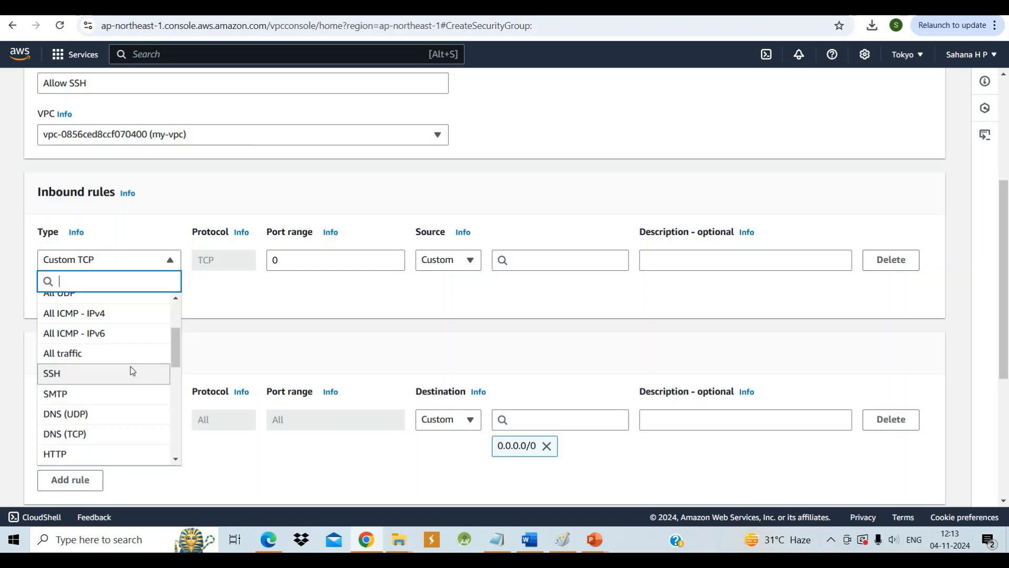
{"action": "left_click", "coordinate": [131, 373]}
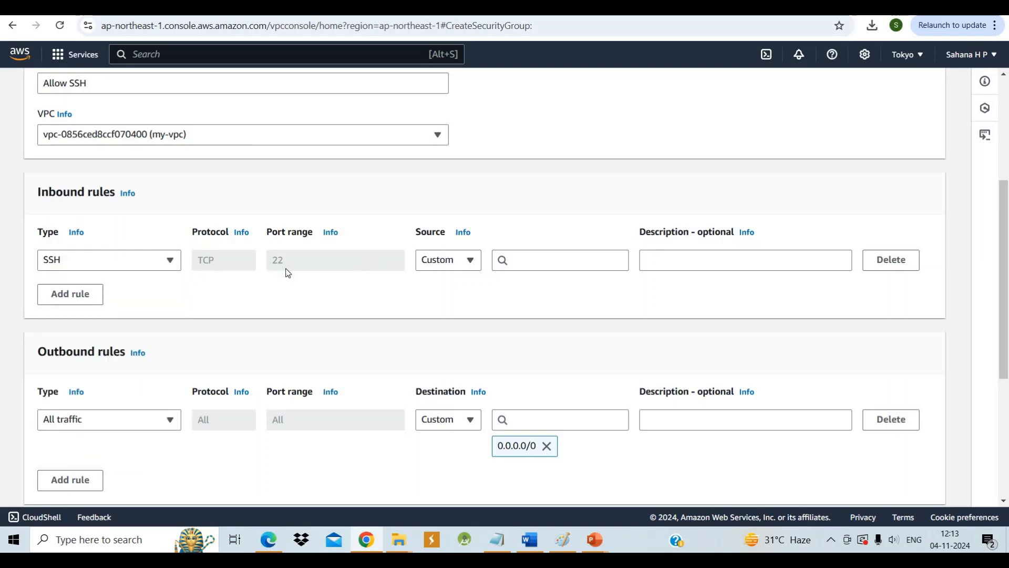
Add a second inbound rule of type MYSQL/Aurora to the security group
{"action": "left_click", "coordinate": [66, 294]}
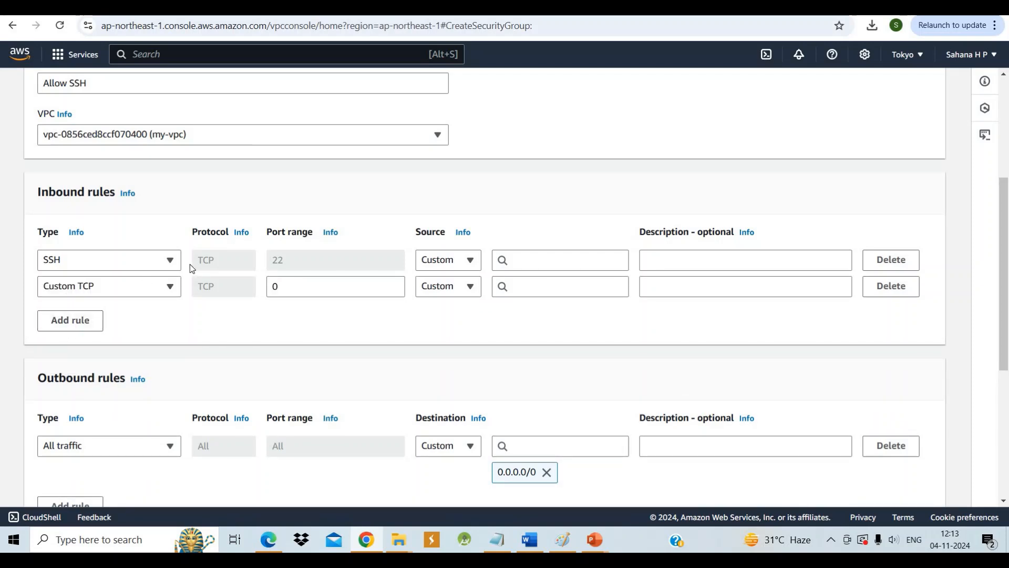
{"action": "left_click", "coordinate": [170, 286]}
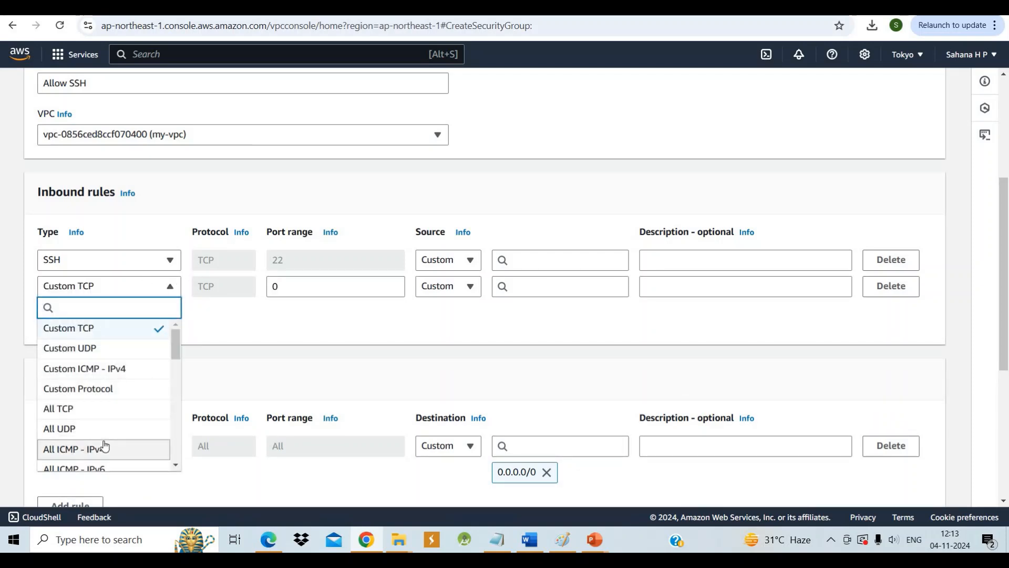
{"action": "scroll", "coordinate": [104, 445], "scroll_direction": "down", "scroll_amount": 3}
{"action": "scroll", "coordinate": [105, 445], "scroll_direction": "down", "scroll_amount": 5}
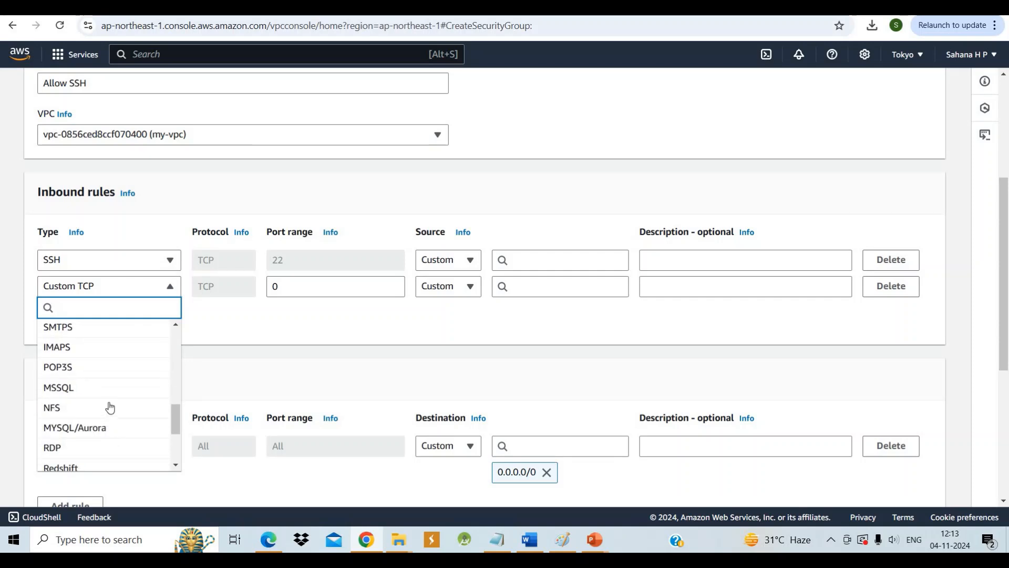
{"action": "left_click", "coordinate": [111, 429]}
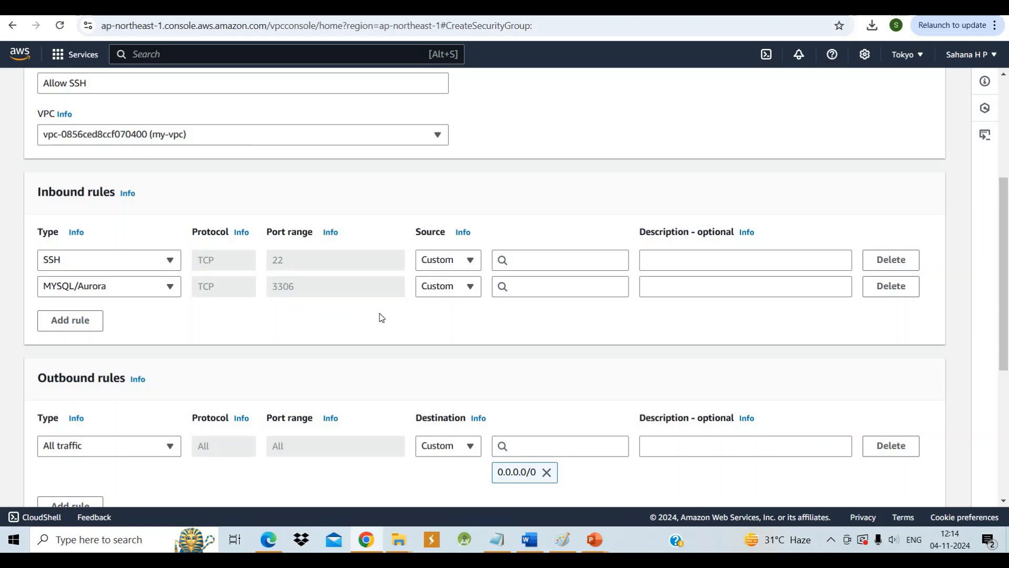
Review the inbound and outbound rules and try to create the security group
{"action": "scroll", "coordinate": [382, 317], "scroll_direction": "down", "scroll_amount": 5}
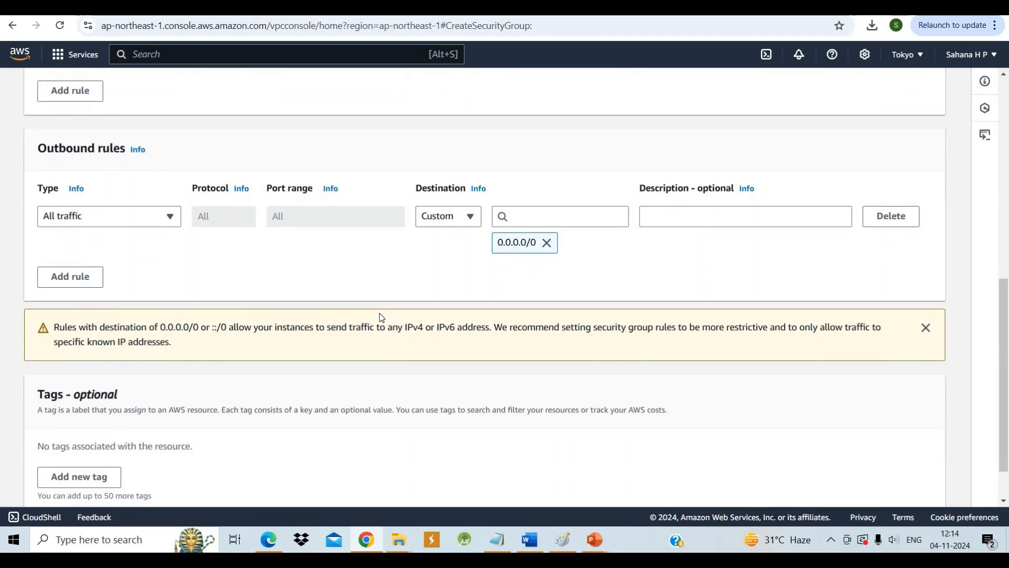
{"action": "scroll", "coordinate": [461, 341], "scroll_direction": "down", "scroll_amount": 1}
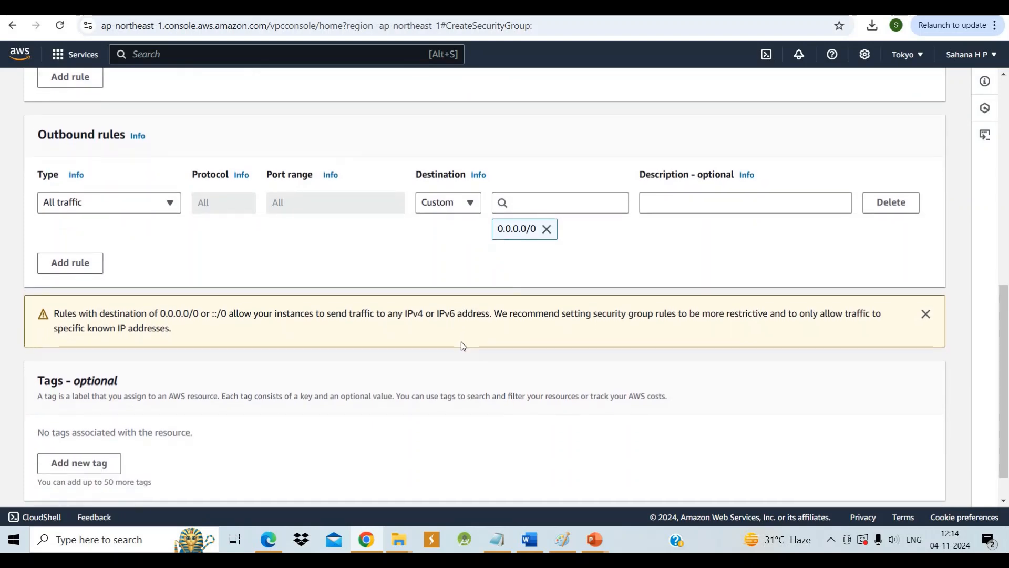
{"action": "scroll", "coordinate": [462, 342], "scroll_direction": "up", "scroll_amount": 5}
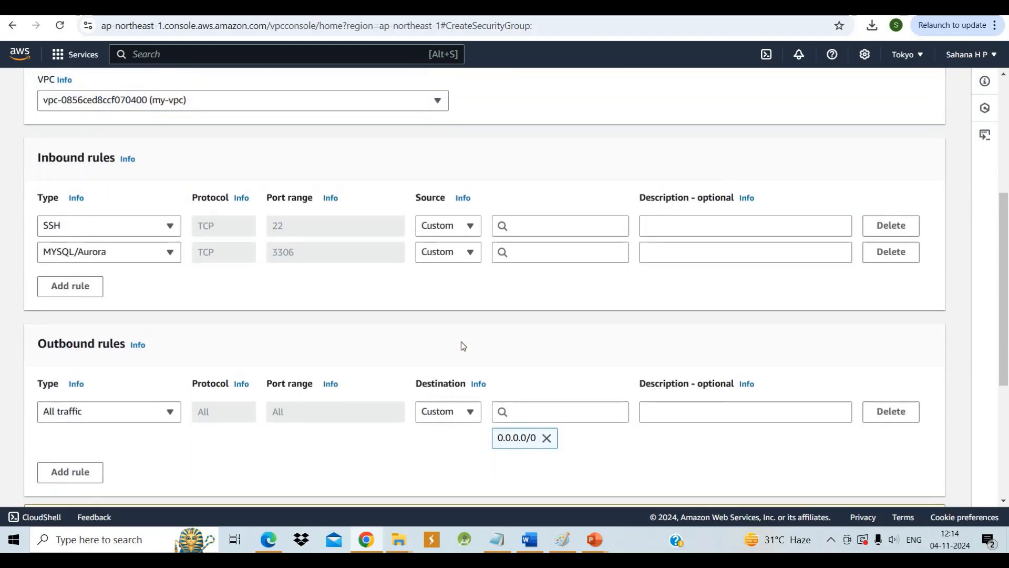
{"action": "scroll", "coordinate": [462, 346], "scroll_direction": "down", "scroll_amount": 3}
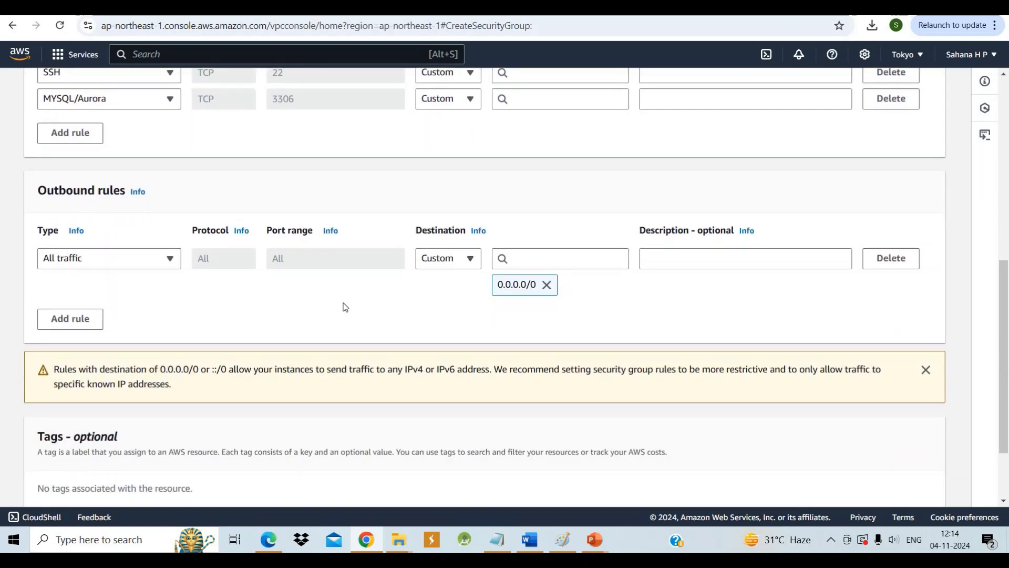
{"action": "scroll", "coordinate": [344, 307], "scroll_direction": "down", "scroll_amount": 2}
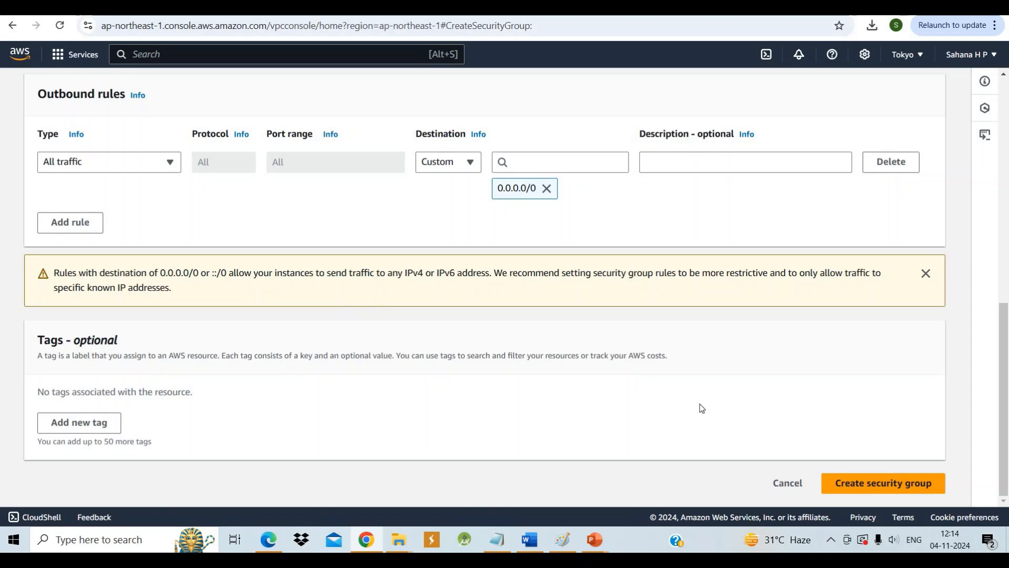
{"action": "left_click", "coordinate": [872, 492]}
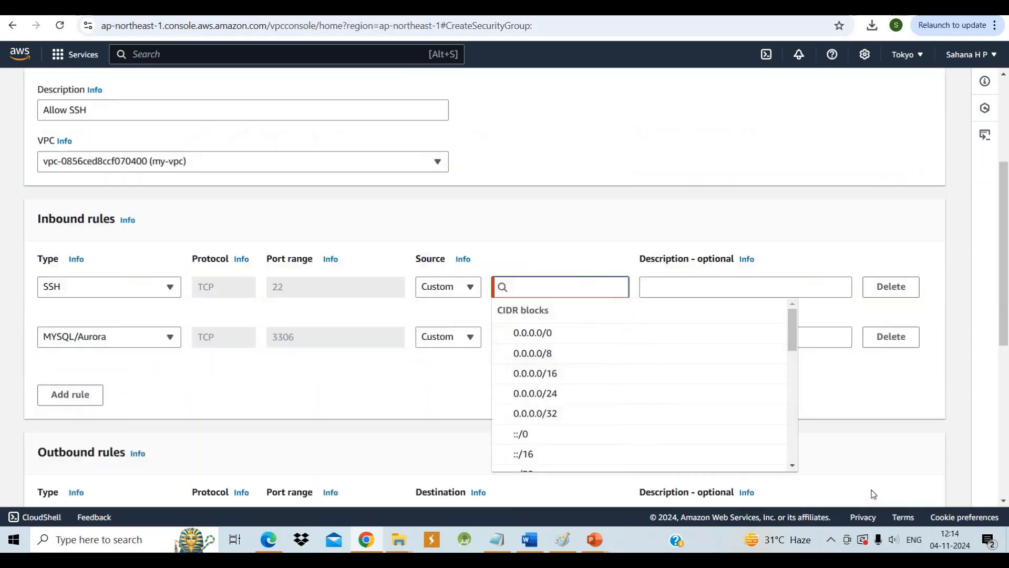
Set the source of the SSH and MYSQL/Aurora inbound rules to 0.0.0.0/0 and create the security group
{"action": "left_click", "coordinate": [619, 335]}
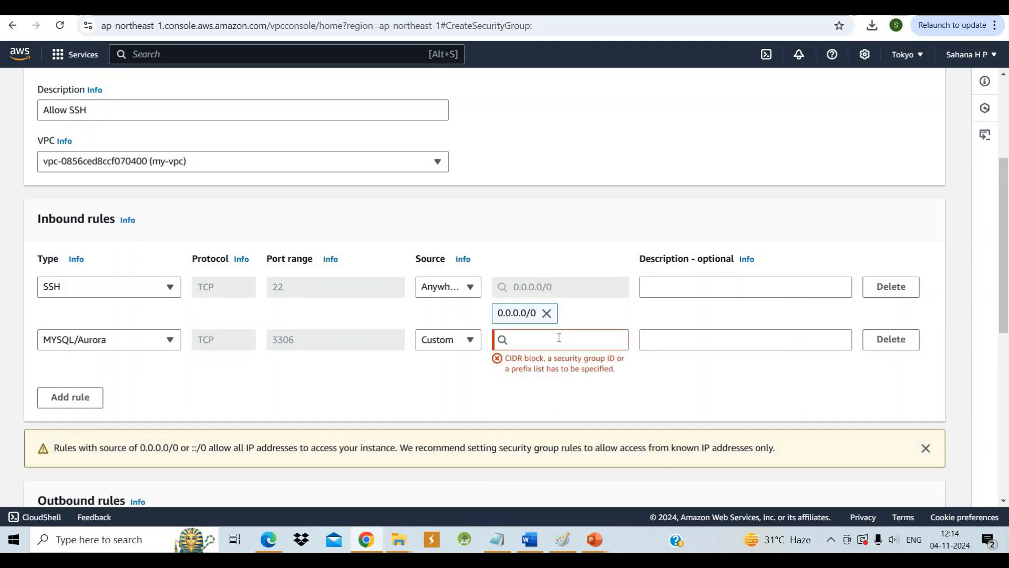
{"action": "left_click", "coordinate": [559, 338]}
{"action": "left_click", "coordinate": [558, 390]}
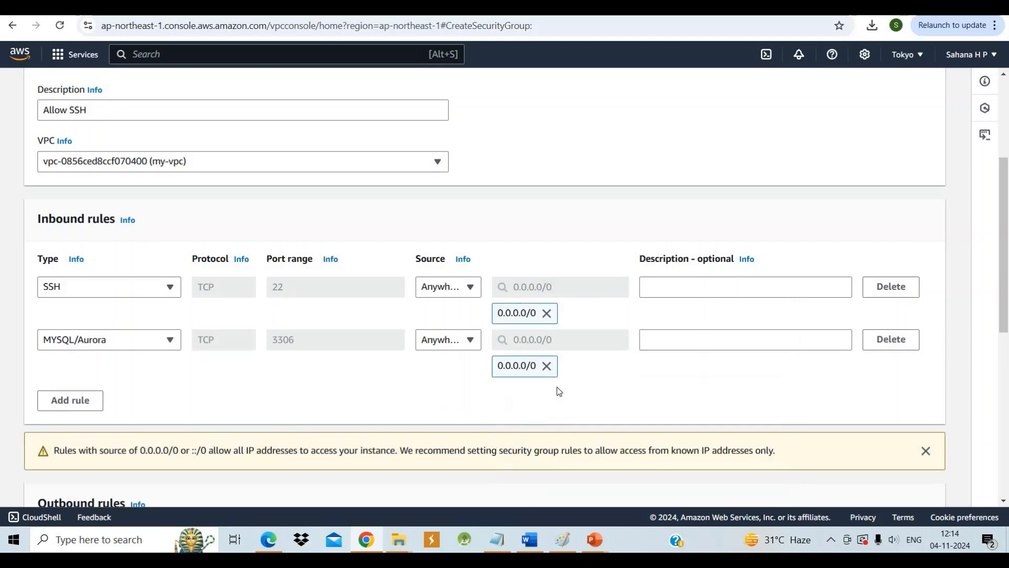
{"action": "scroll", "coordinate": [638, 372], "scroll_direction": "down", "scroll_amount": 8}
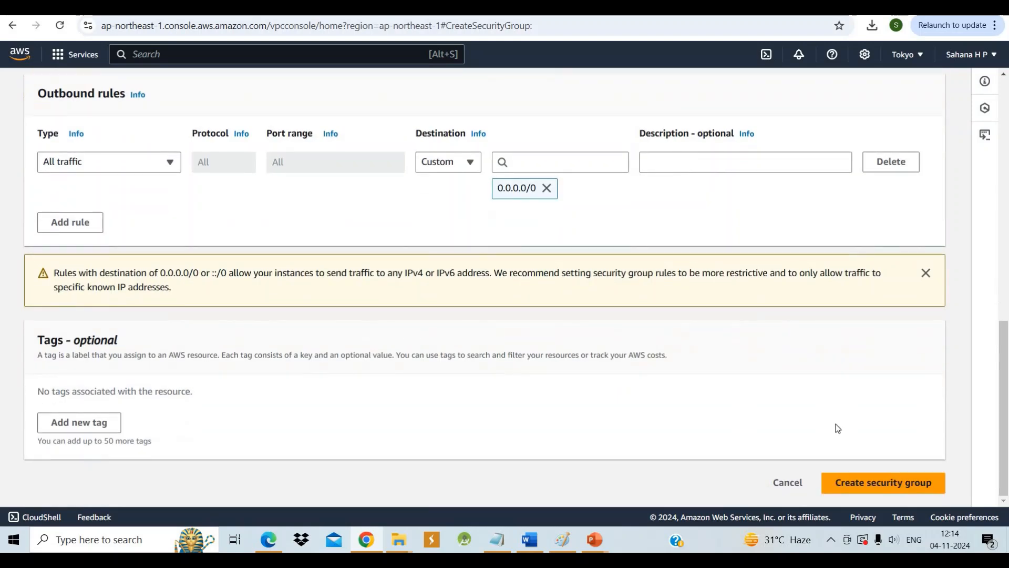
{"action": "left_click", "coordinate": [910, 488]}
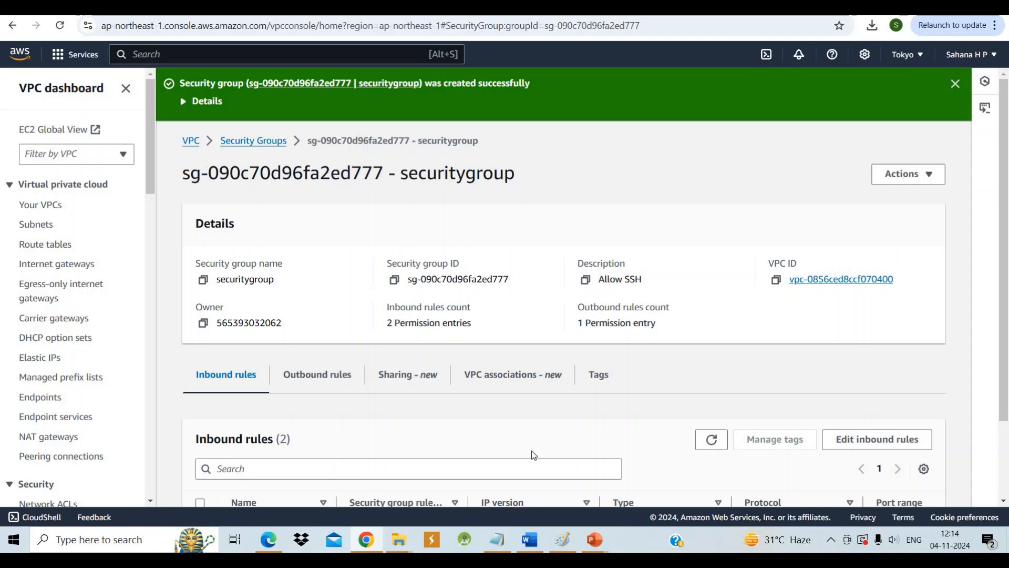
Check the new security group's details and inbound rules, and go back to the list of security groups
{"action": "scroll", "coordinate": [534, 455], "scroll_direction": "down", "scroll_amount": 2}
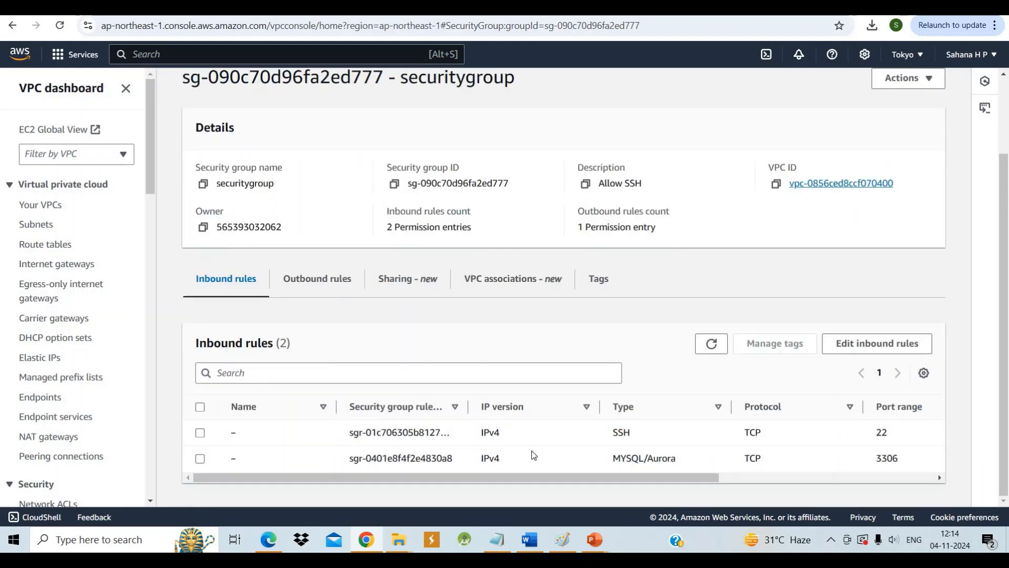
{"action": "scroll", "coordinate": [534, 455], "scroll_direction": "up", "scroll_amount": 2}
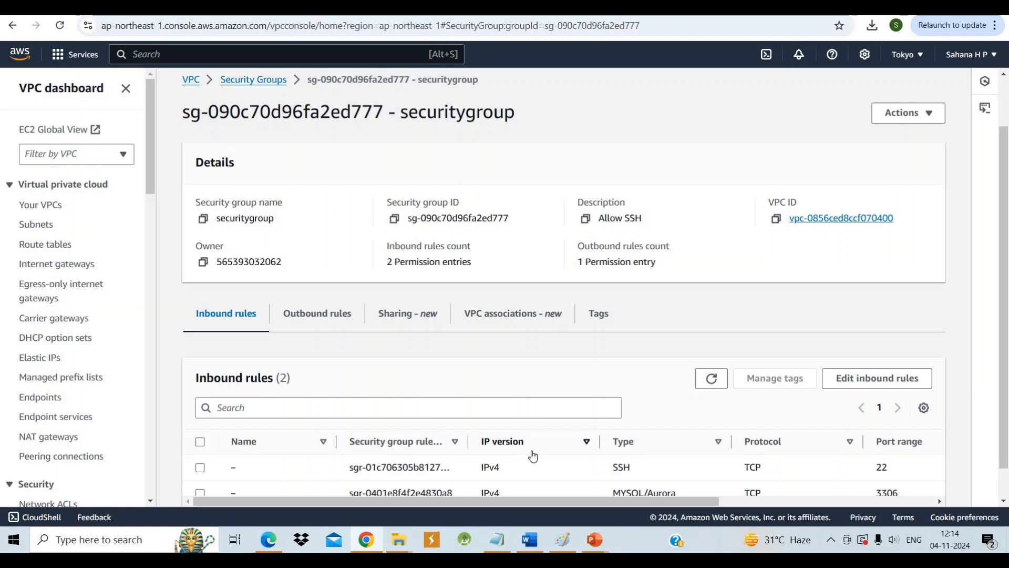
{"action": "scroll", "coordinate": [473, 316], "scroll_direction": "up", "scroll_amount": 2}
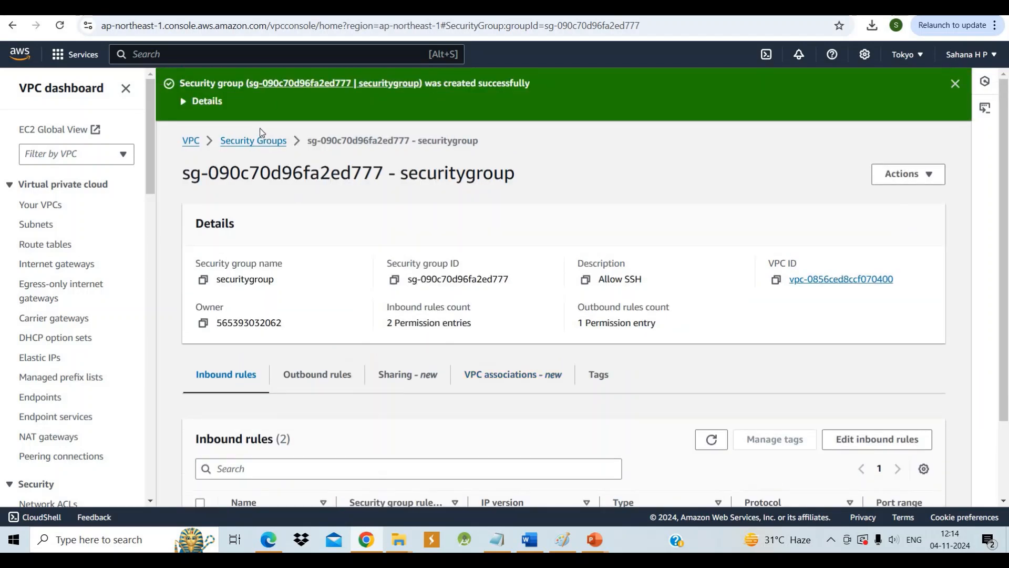
{"action": "left_click", "coordinate": [259, 139]}
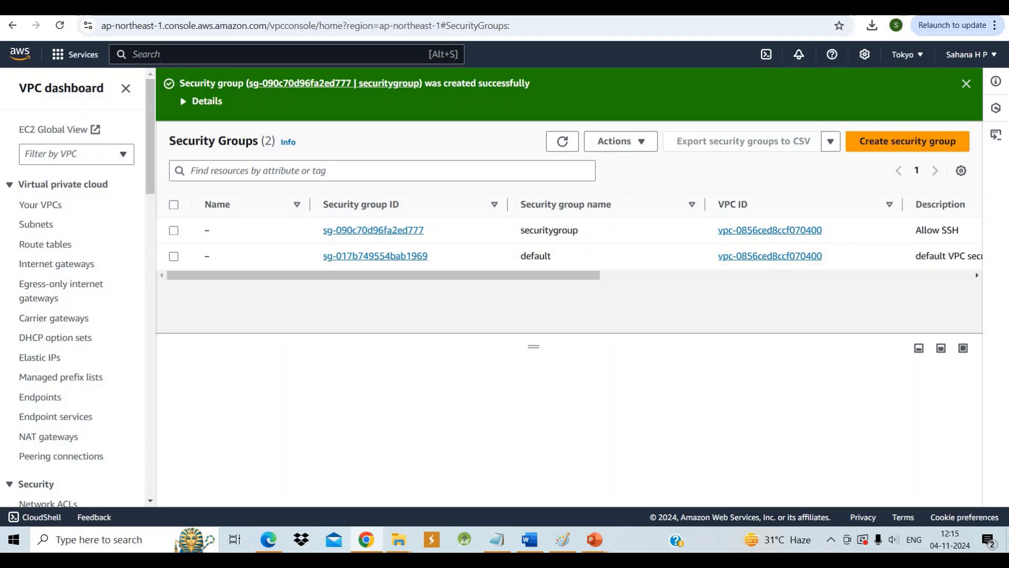
Search for ec2, open the EC2 service and show its refreshed list of instances
{"action": "key", "text": "alt+s"}
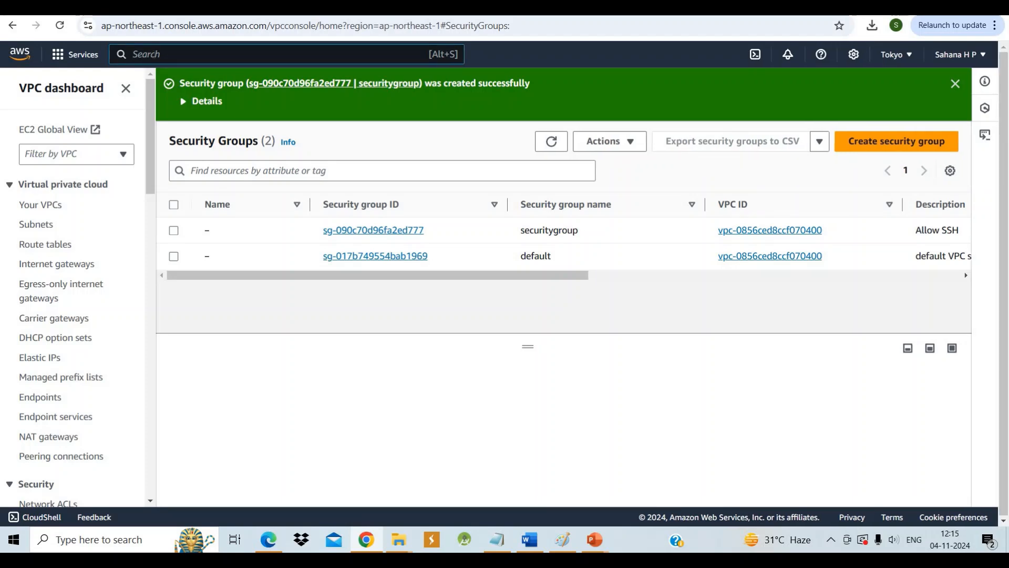
{"action": "type", "text": "ec2"}
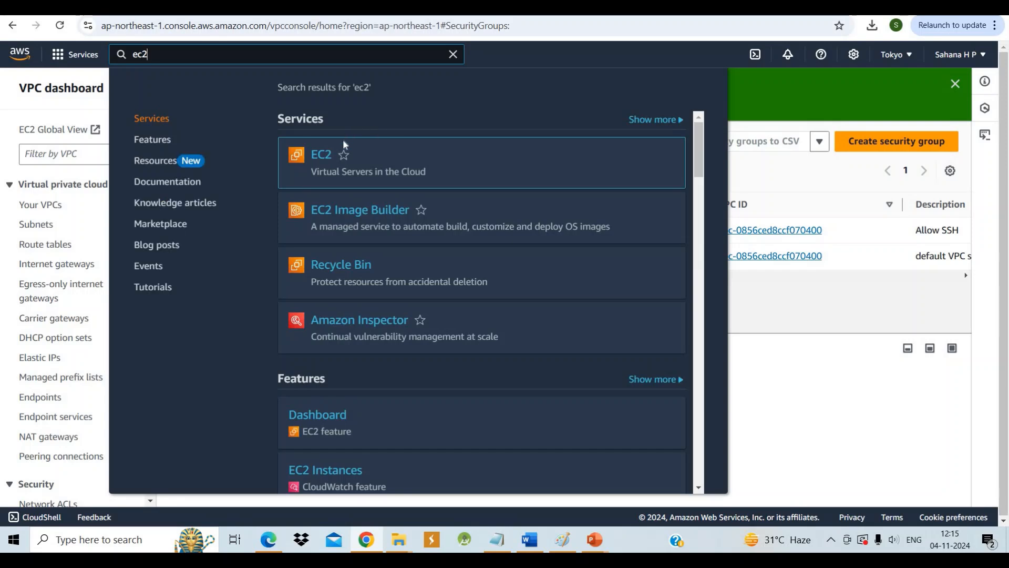
{"action": "left_click", "coordinate": [320, 156]}
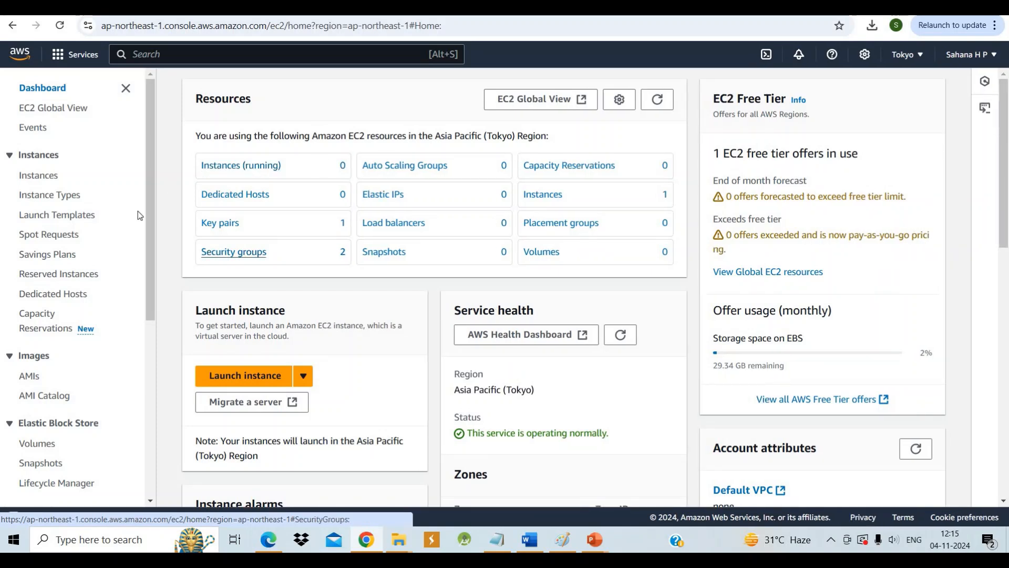
{"action": "left_click", "coordinate": [43, 176]}
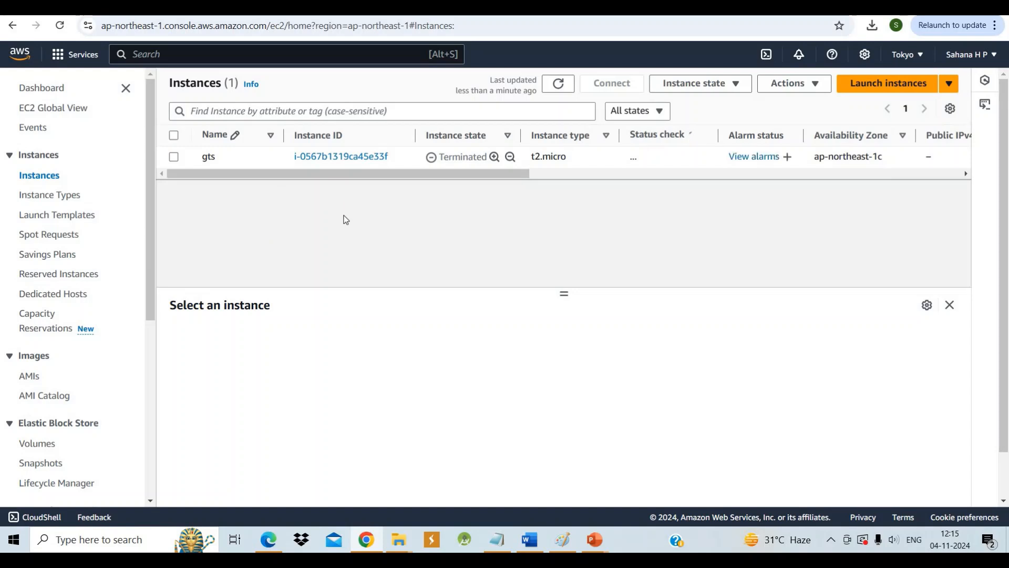
{"action": "left_click", "coordinate": [565, 89]}
Start launching a new EC2 instance and name it Instance
{"action": "left_click", "coordinate": [873, 89]}
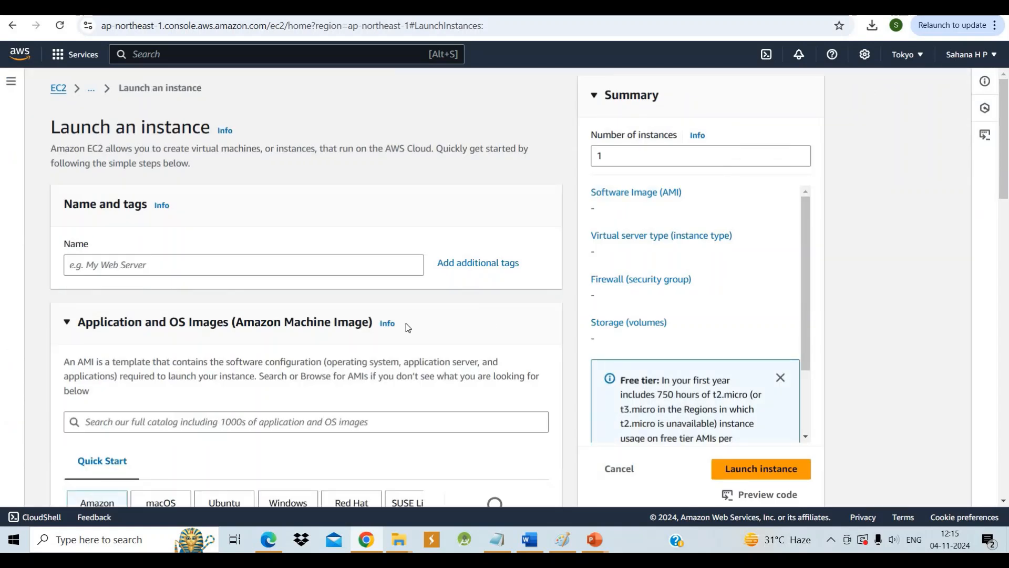
{"action": "scroll", "coordinate": [408, 327], "scroll_direction": "down", "scroll_amount": 1}
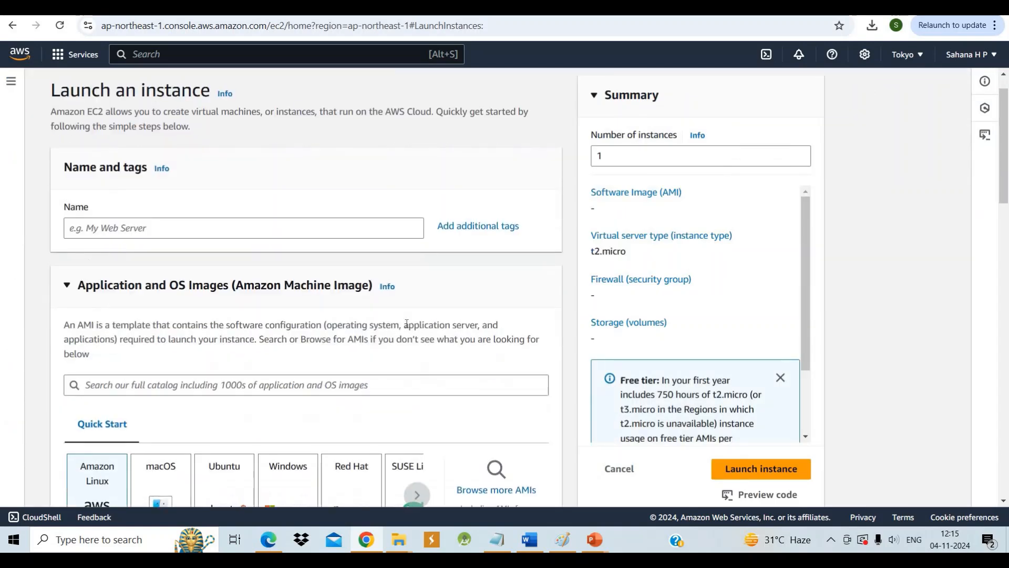
{"action": "left_click", "coordinate": [165, 227]}
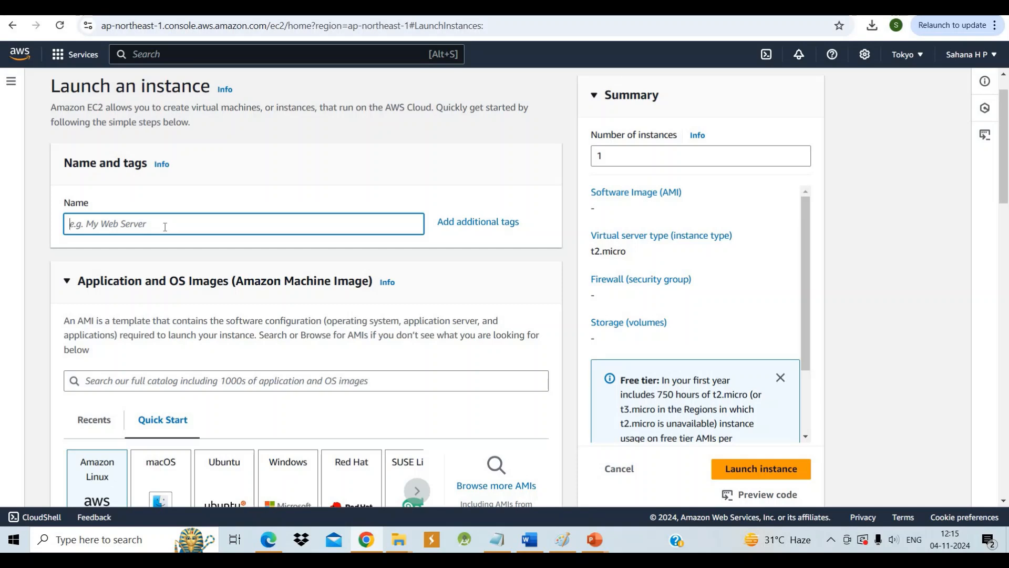
{"action": "type", "text": "li"}
{"action": "key", "text": "BackSpace"}
{"action": "key", "text": "BackSpace"}
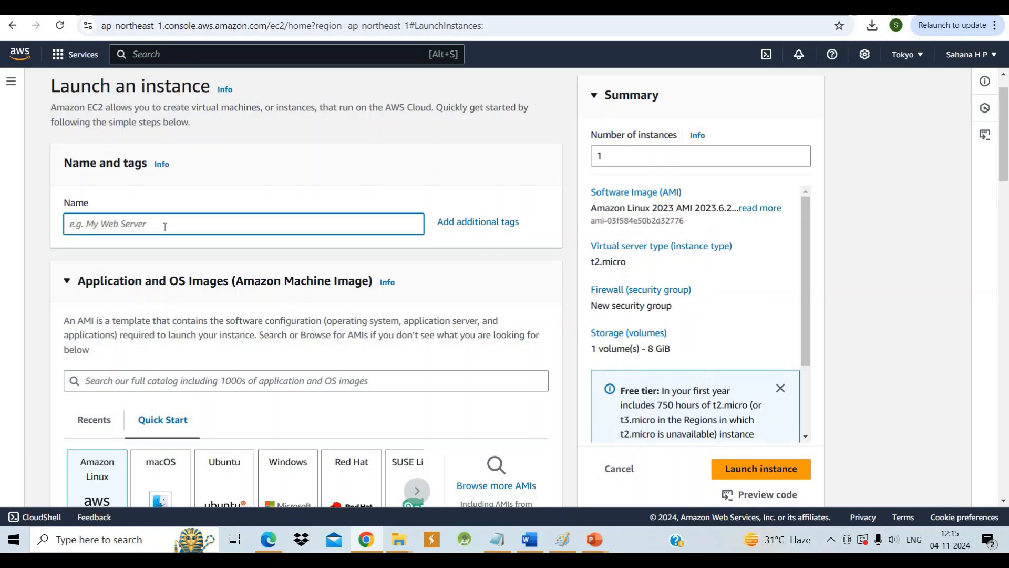
{"action": "type", "text": "l"}
{"action": "type", "text": "nstance"}
Choose Amazon Linux 2 AMI (HVM) - Kernel 5.10, SSD Volume Type as the instance's machine image
{"action": "scroll", "coordinate": [164, 227], "scroll_direction": "down", "scroll_amount": 2}
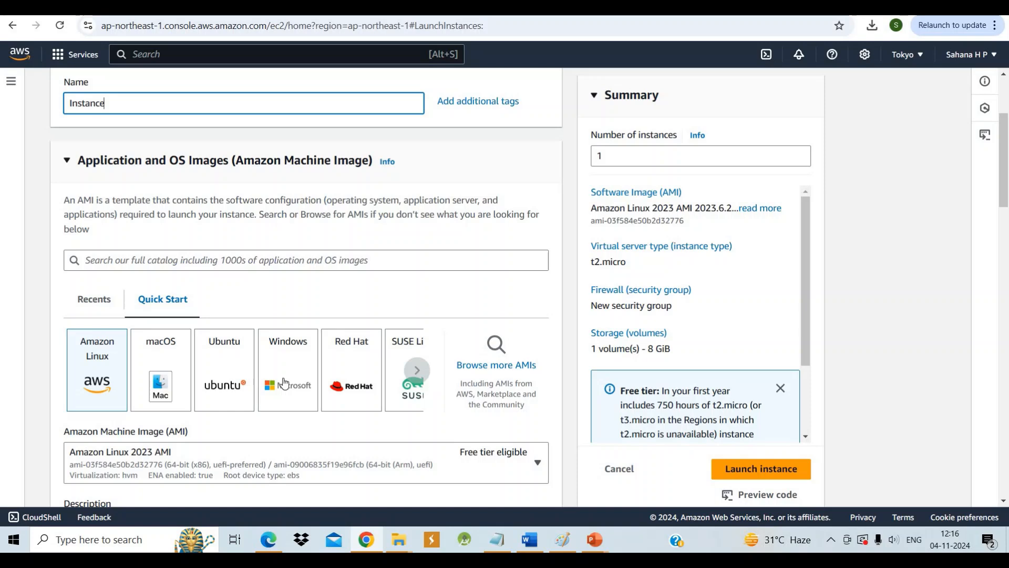
{"action": "scroll", "coordinate": [337, 391], "scroll_direction": "down", "scroll_amount": 2}
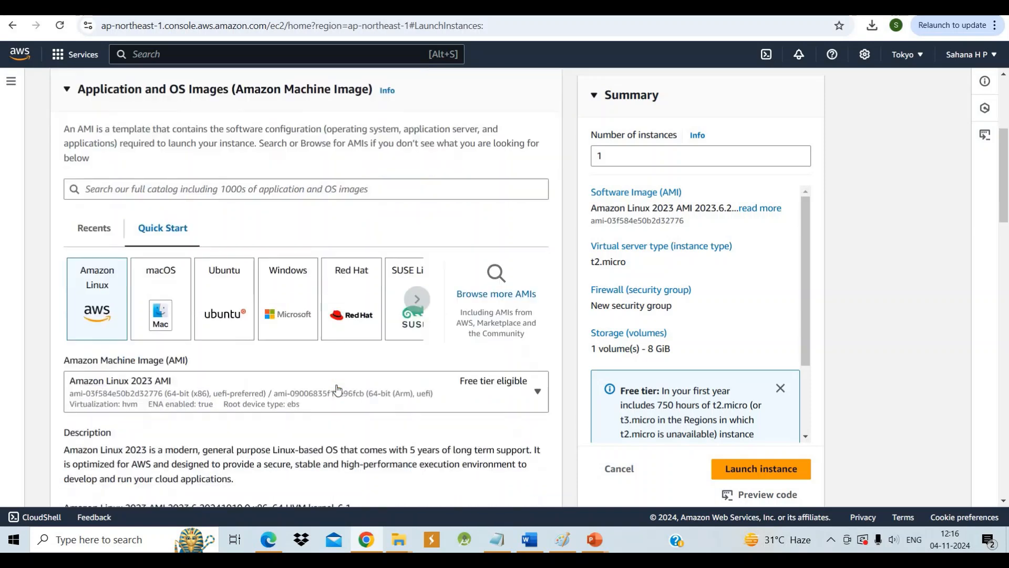
{"action": "scroll", "coordinate": [337, 390], "scroll_direction": "up", "scroll_amount": 2}
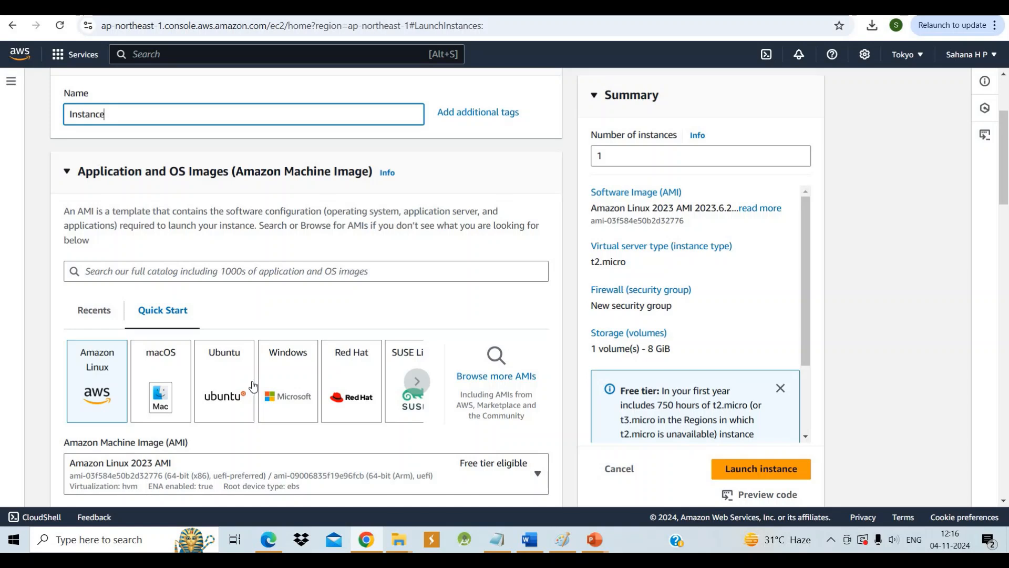
{"action": "scroll", "coordinate": [252, 386], "scroll_direction": "down", "scroll_amount": 2}
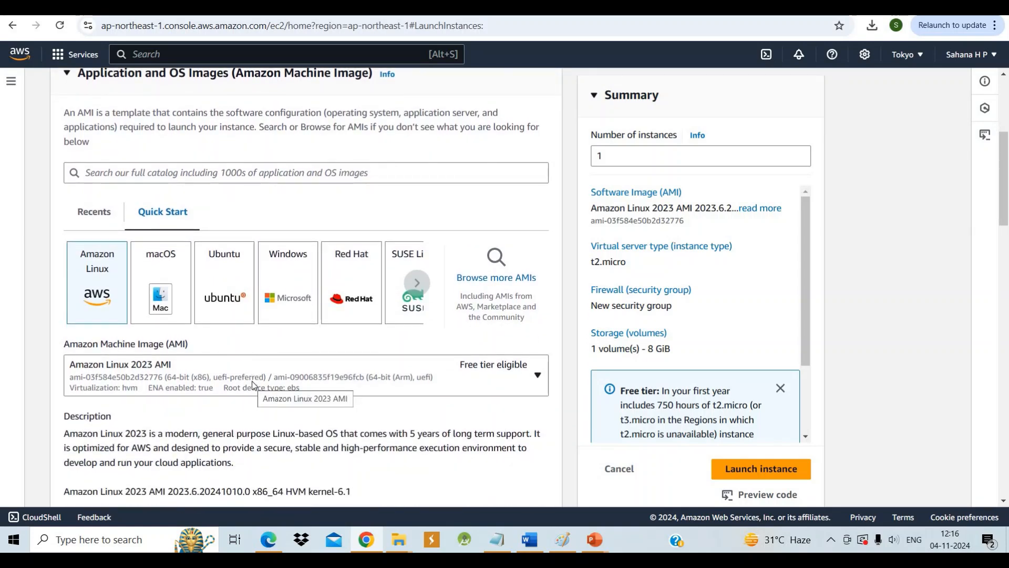
{"action": "scroll", "coordinate": [253, 386], "scroll_direction": "up", "scroll_amount": 1}
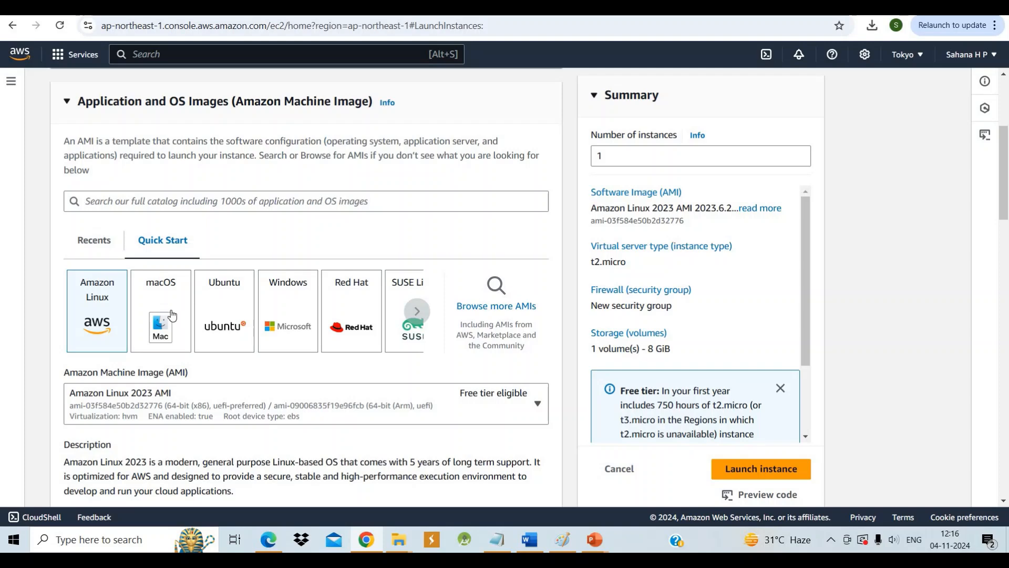
{"action": "scroll", "coordinate": [172, 314], "scroll_direction": "up", "scroll_amount": 3}
{"action": "scroll", "coordinate": [172, 315], "scroll_direction": "down", "scroll_amount": 4}
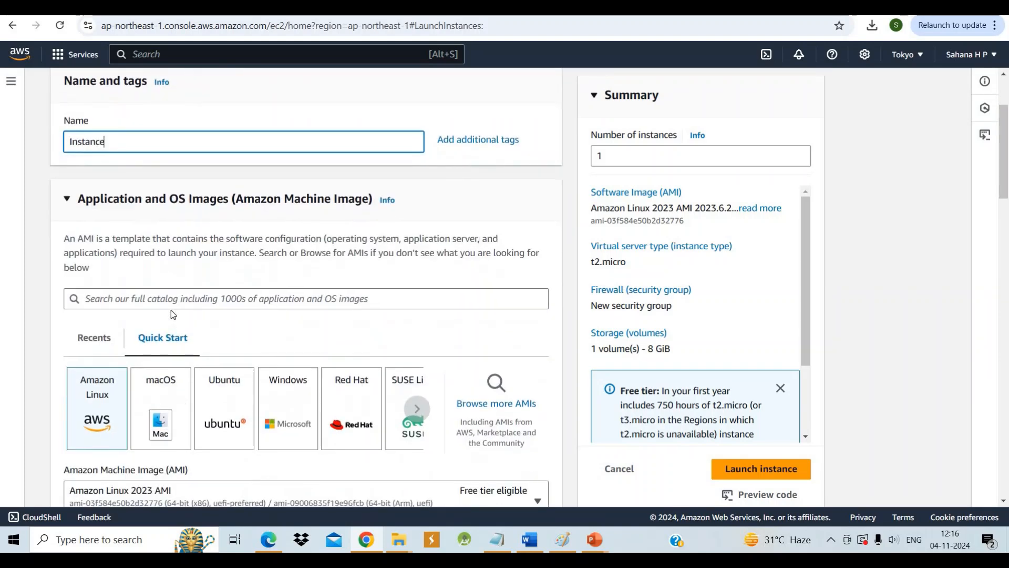
{"action": "scroll", "coordinate": [172, 314], "scroll_direction": "down", "scroll_amount": 1}
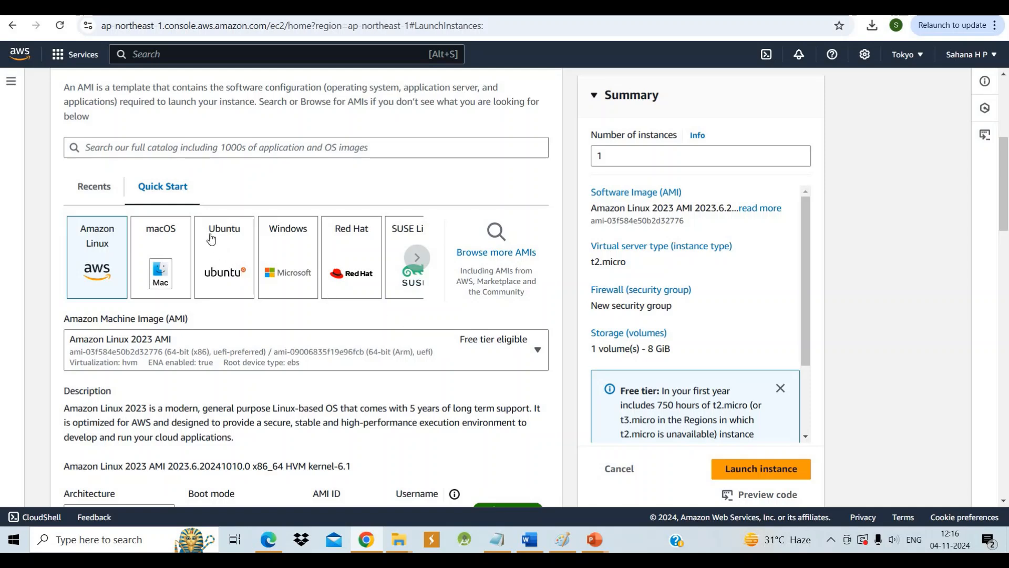
{"action": "scroll", "coordinate": [210, 239], "scroll_direction": "down", "scroll_amount": 3}
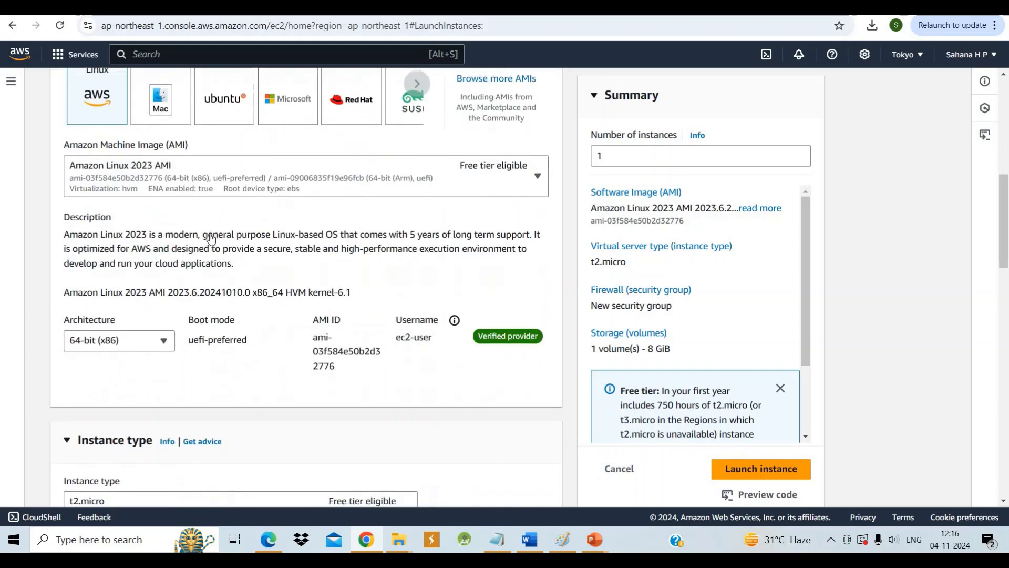
{"action": "scroll", "coordinate": [212, 237], "scroll_direction": "up", "scroll_amount": 1}
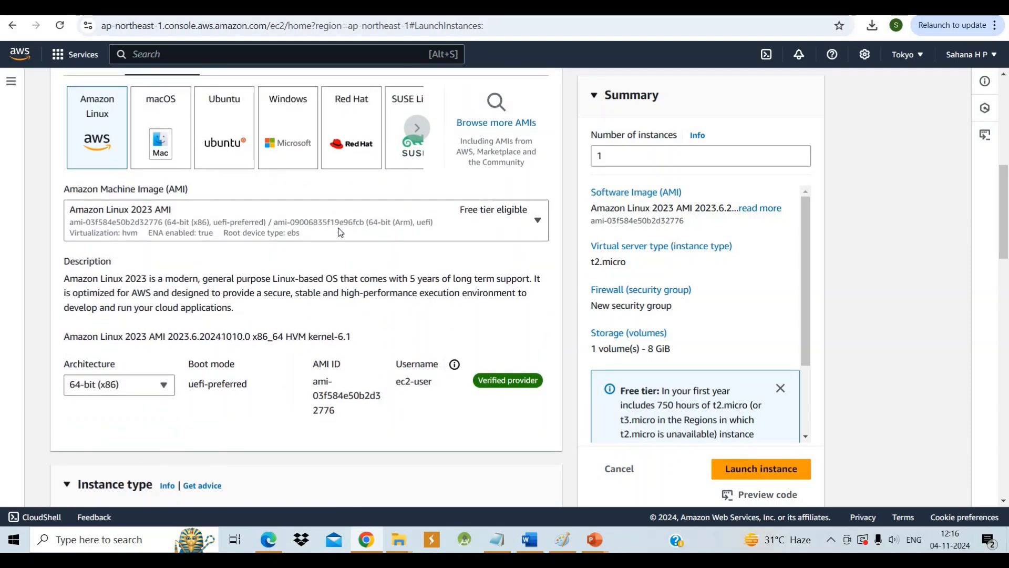
{"action": "left_click", "coordinate": [524, 226]}
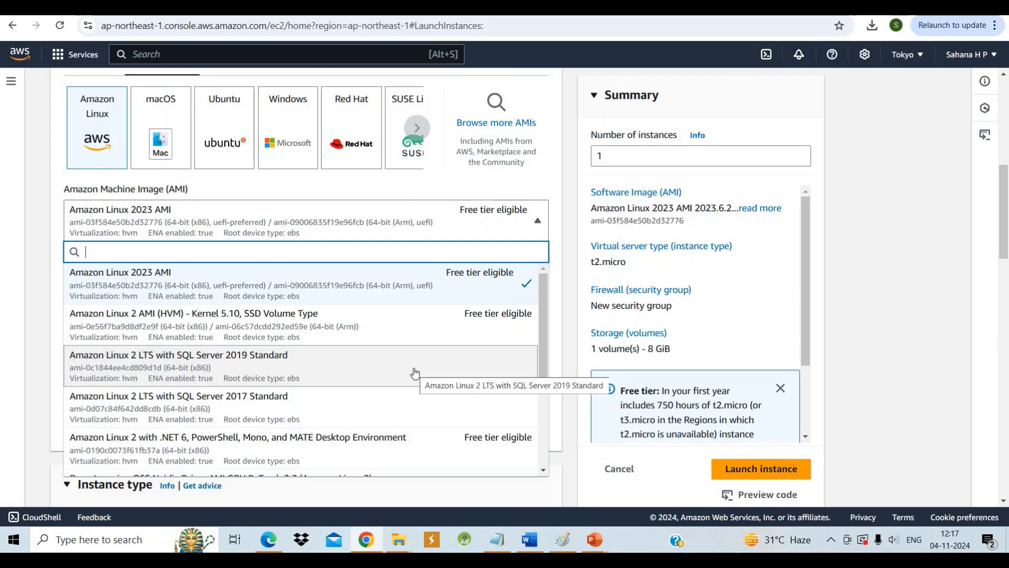
{"action": "left_click", "coordinate": [441, 323]}
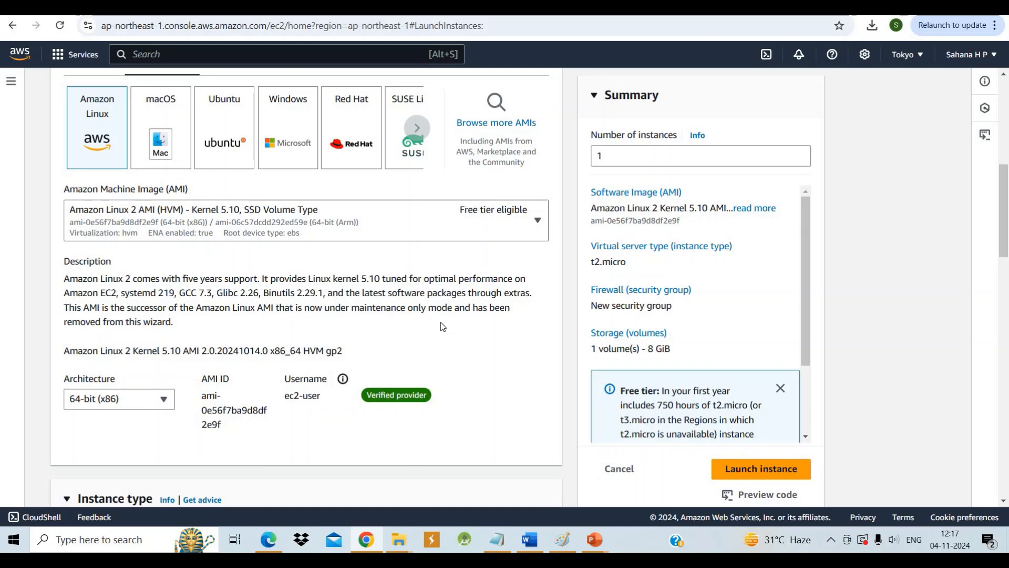
Select t2.micro as the instance type
{"action": "scroll", "coordinate": [441, 321], "scroll_direction": "down", "scroll_amount": 3}
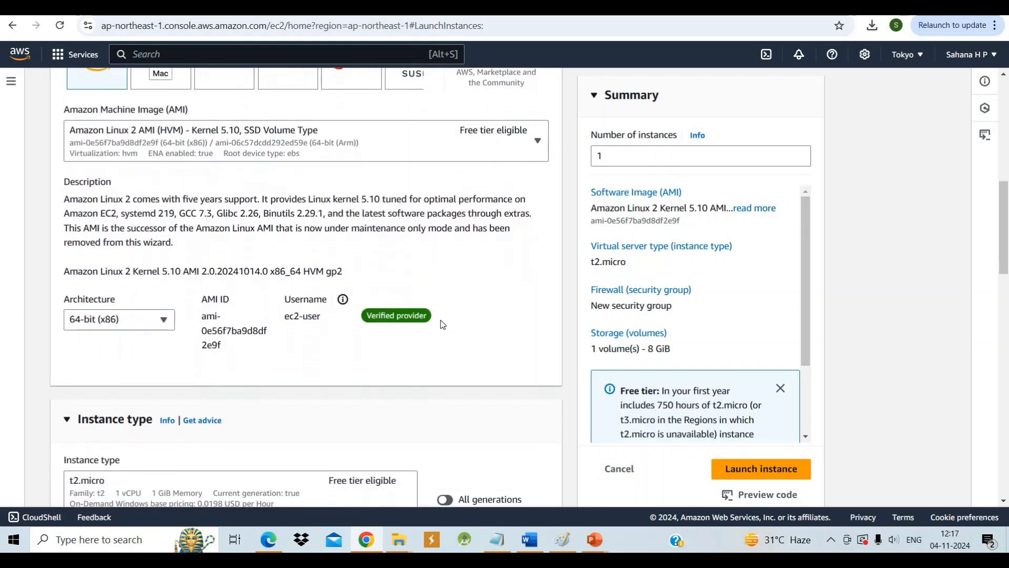
{"action": "scroll", "coordinate": [440, 324], "scroll_direction": "down", "scroll_amount": 3}
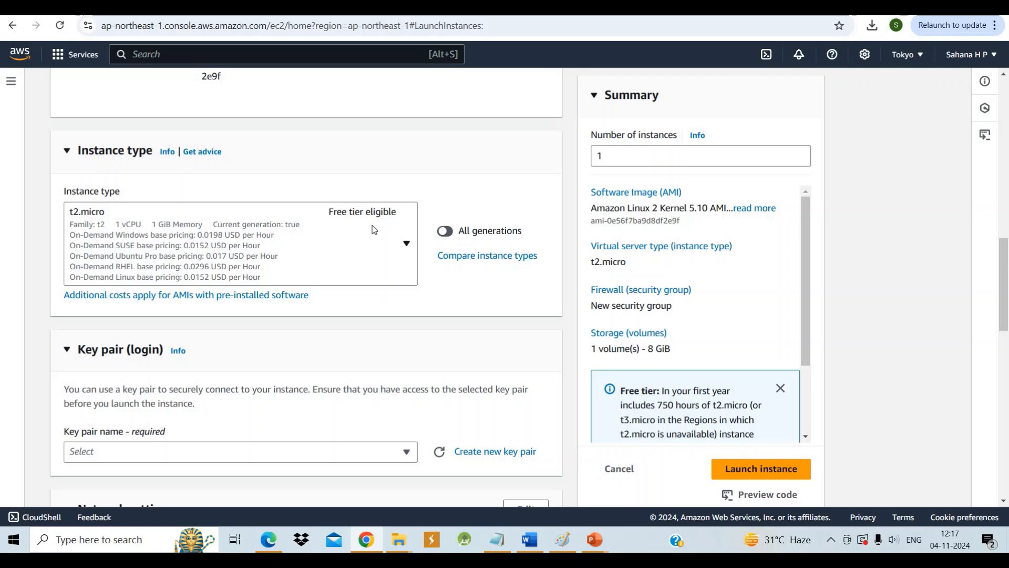
{"action": "left_click", "coordinate": [406, 241]}
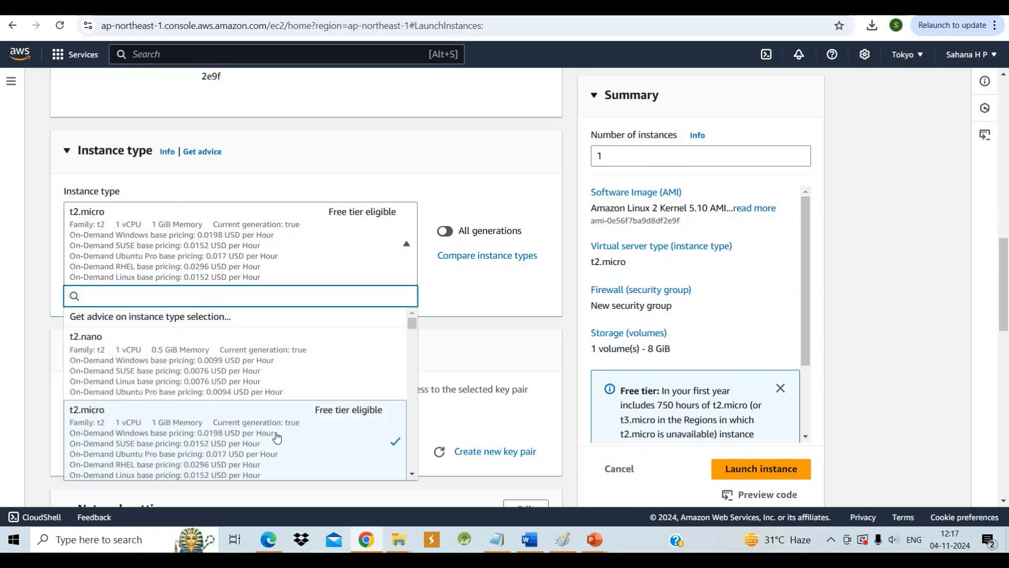
{"action": "left_click", "coordinate": [372, 442]}
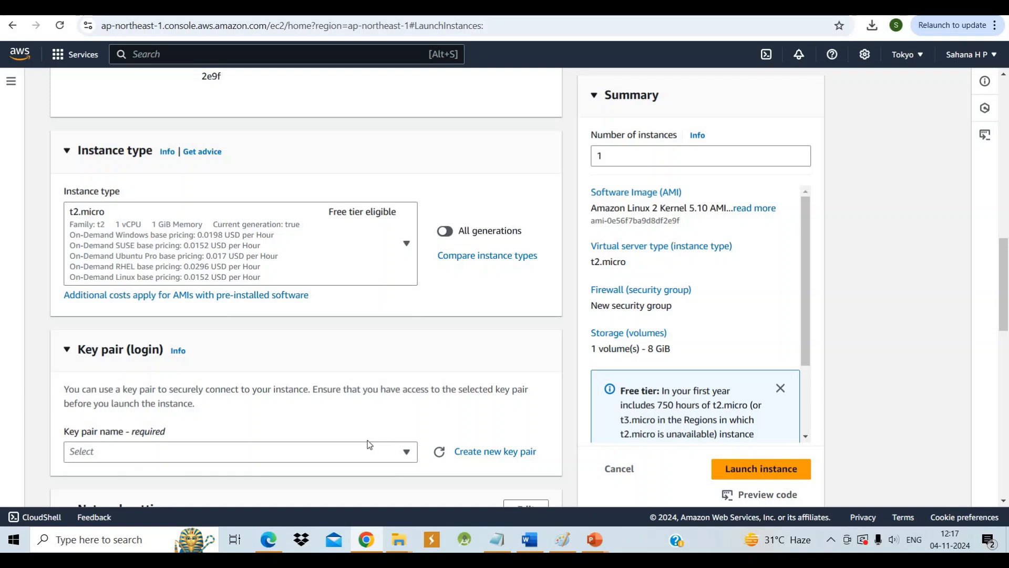
Create a new RSA key pair named instance in .pem format for logging in to the instance
{"action": "scroll", "coordinate": [389, 375], "scroll_direction": "down", "scroll_amount": 2}
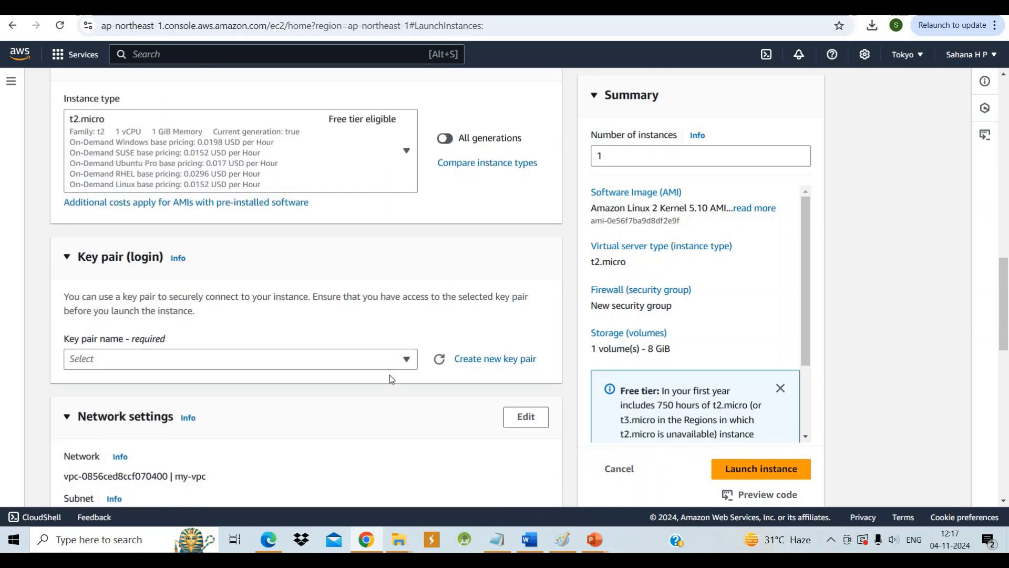
{"action": "scroll", "coordinate": [389, 374], "scroll_direction": "down", "scroll_amount": 1}
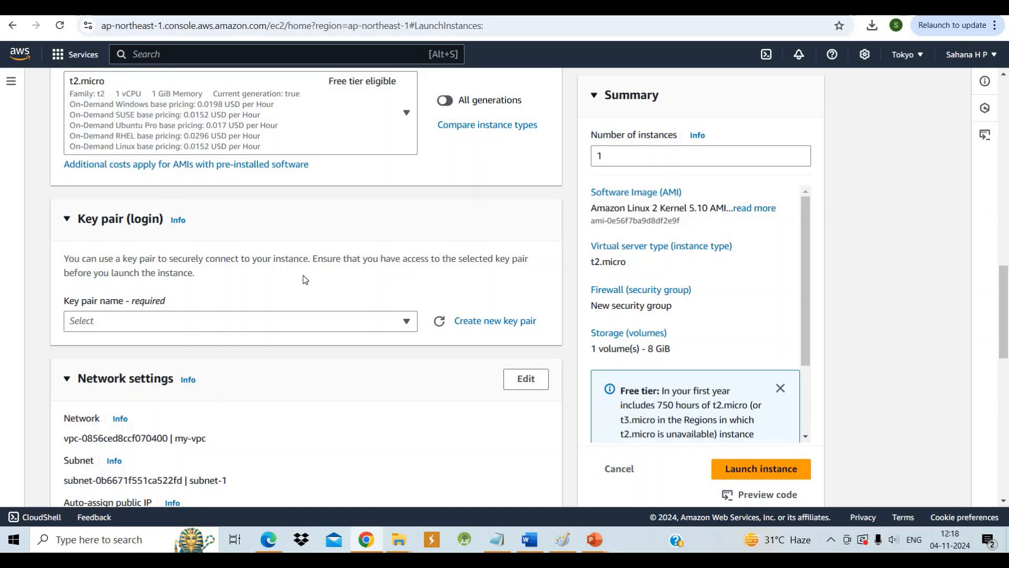
{"action": "scroll", "coordinate": [336, 294], "scroll_direction": "down", "scroll_amount": 1}
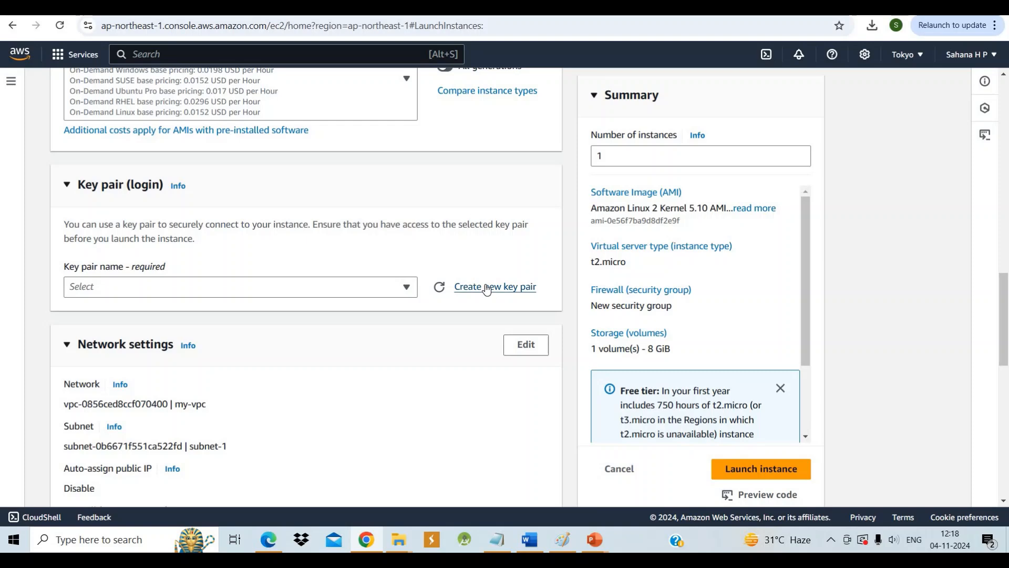
{"action": "left_click", "coordinate": [487, 288]}
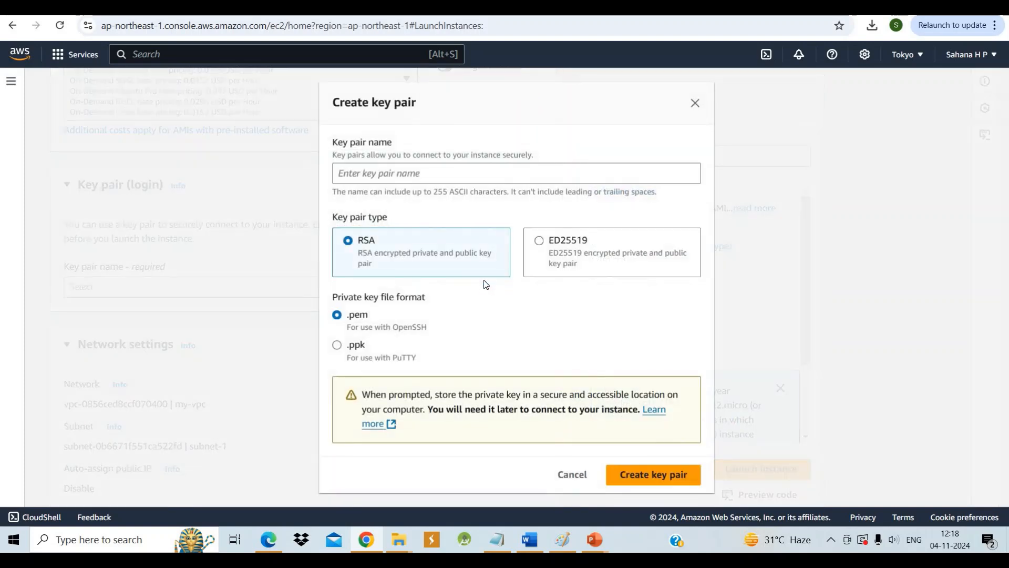
{"action": "left_click", "coordinate": [448, 176]}
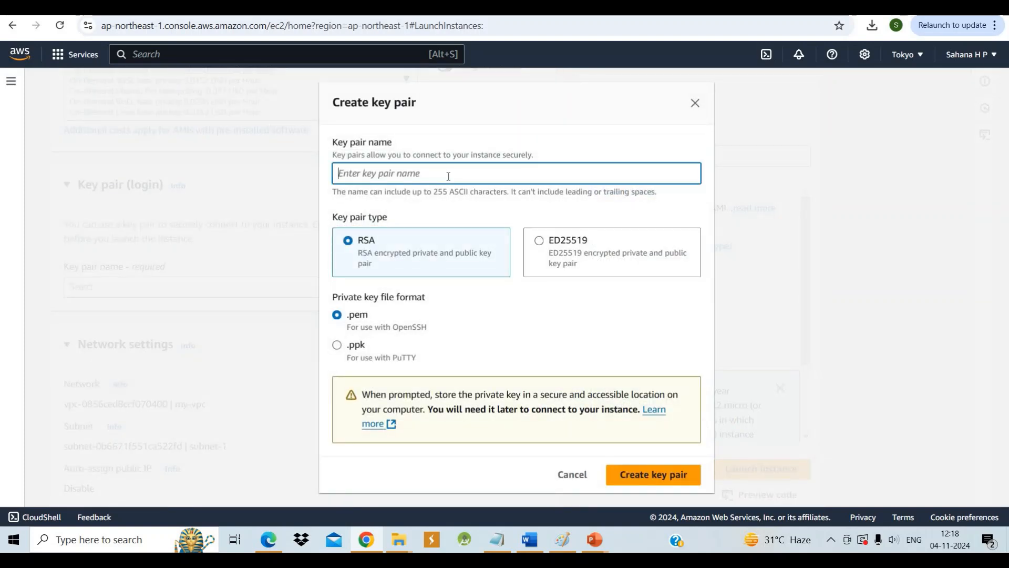
{"action": "type", "text": "instance"}
{"action": "left_click", "coordinate": [635, 479]}
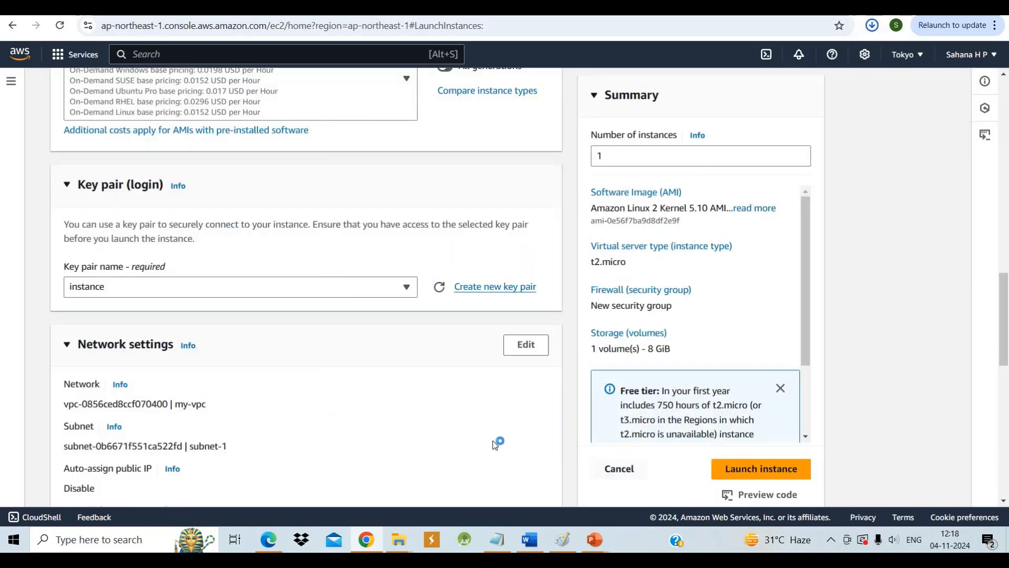
Make the network settings editable and select my-vpc as the instance's VPC
{"action": "scroll", "coordinate": [445, 430], "scroll_direction": "down", "scroll_amount": 1}
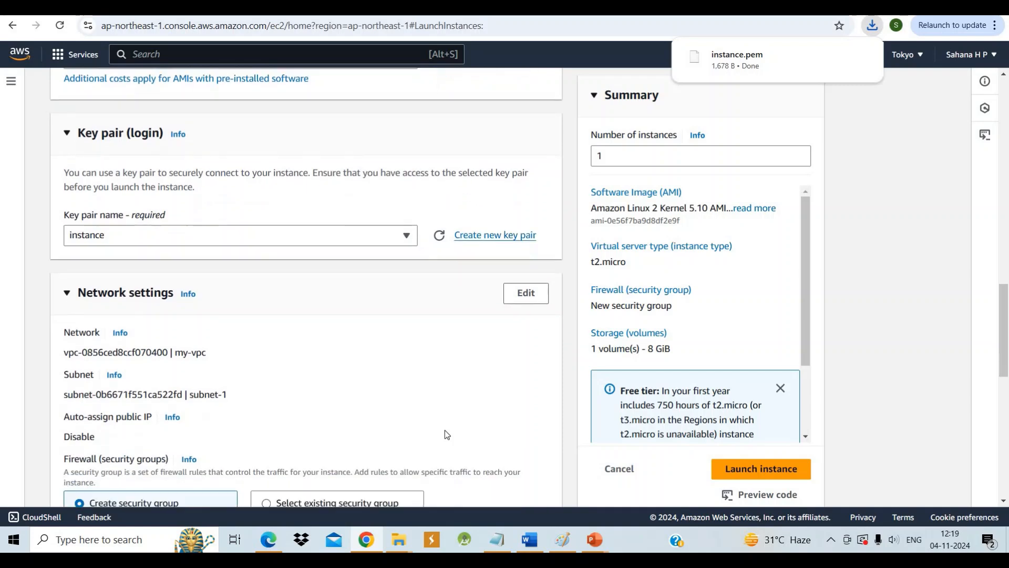
{"action": "scroll", "coordinate": [445, 434], "scroll_direction": "down", "scroll_amount": 1}
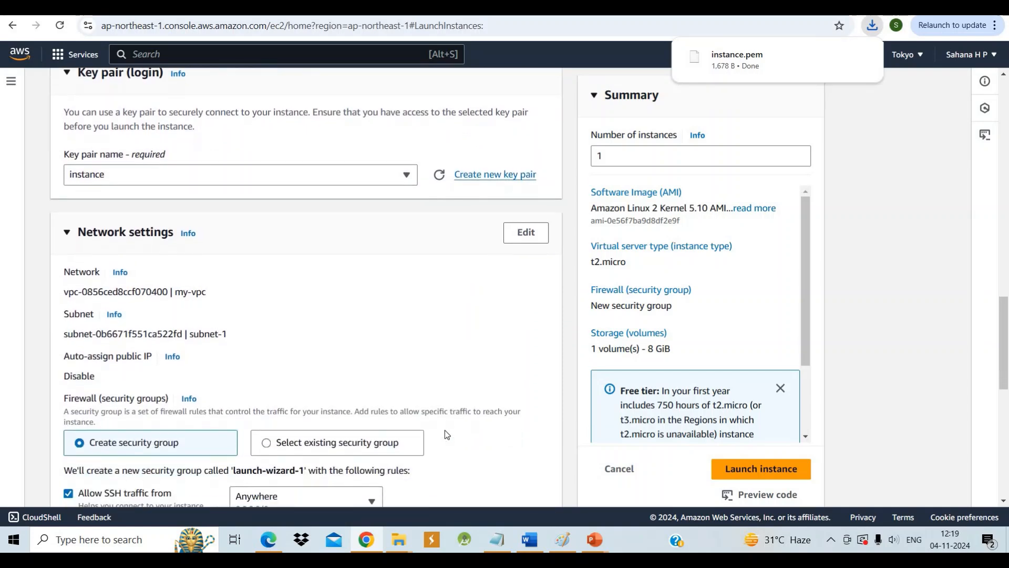
{"action": "scroll", "coordinate": [371, 335], "scroll_direction": "down", "scroll_amount": 1}
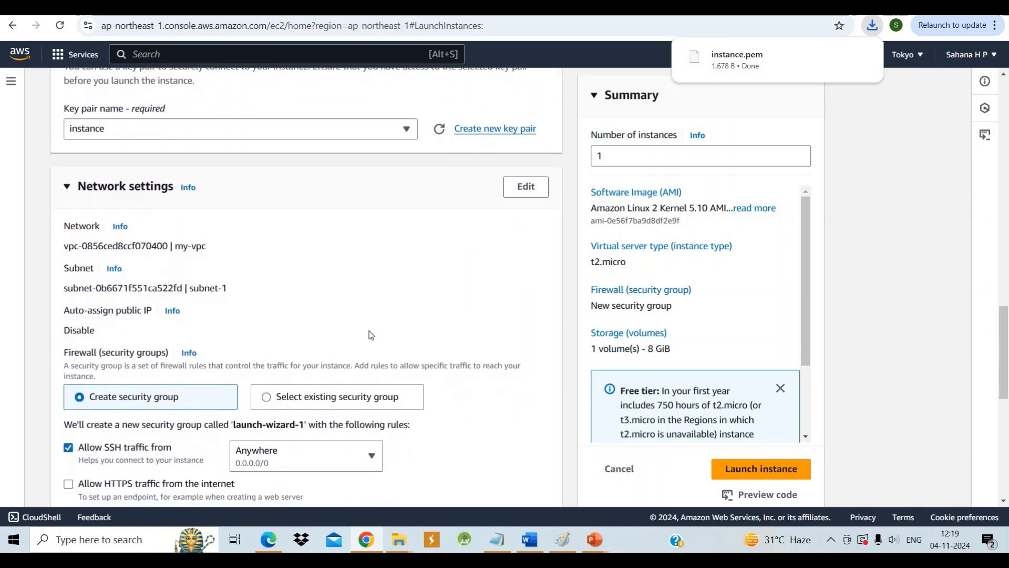
{"action": "scroll", "coordinate": [371, 335], "scroll_direction": "down", "scroll_amount": 1}
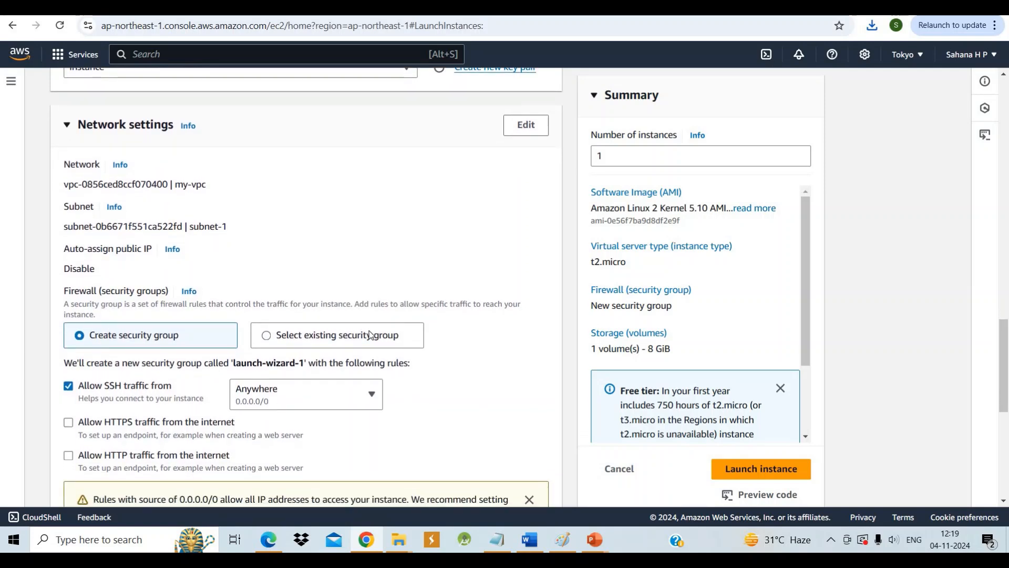
{"action": "scroll", "coordinate": [371, 334], "scroll_direction": "down", "scroll_amount": 1}
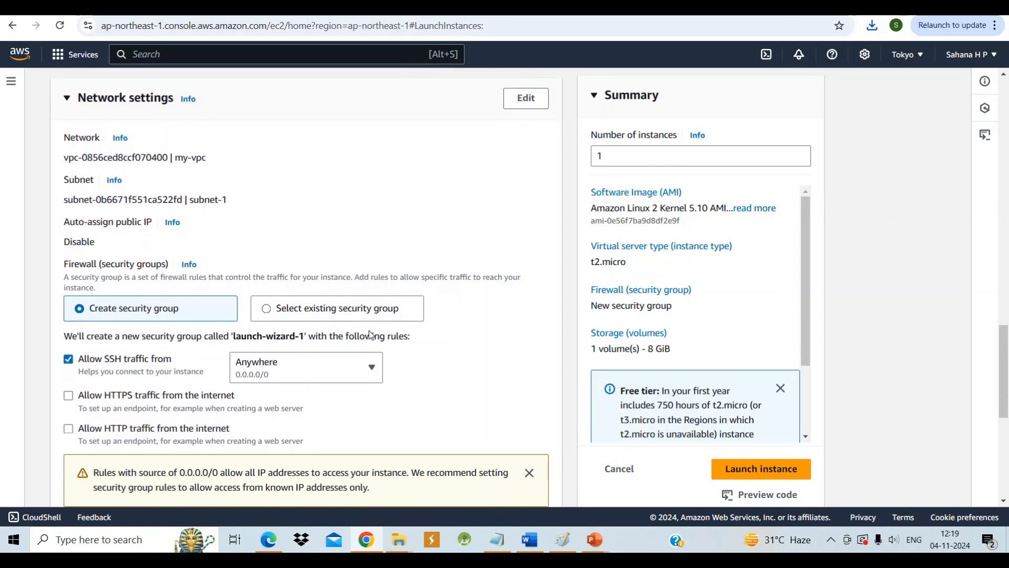
{"action": "left_click", "coordinate": [522, 104]}
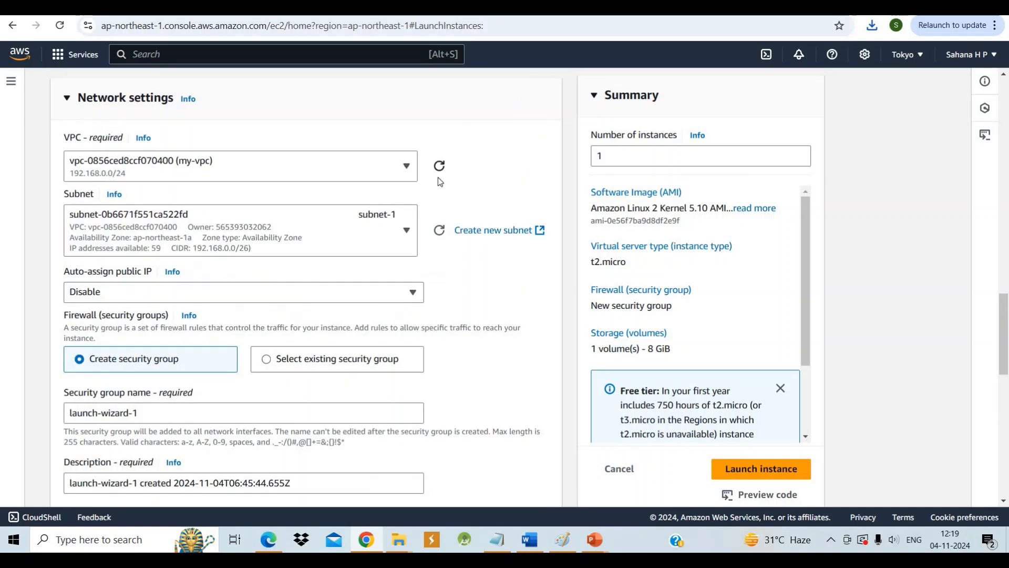
{"action": "left_click", "coordinate": [403, 167]}
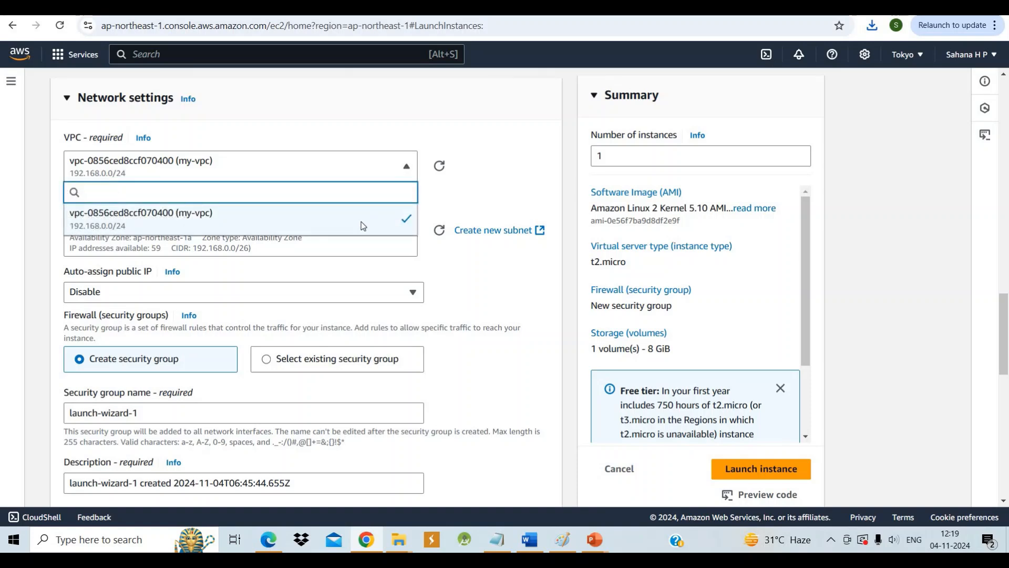
{"action": "left_click", "coordinate": [402, 226]}
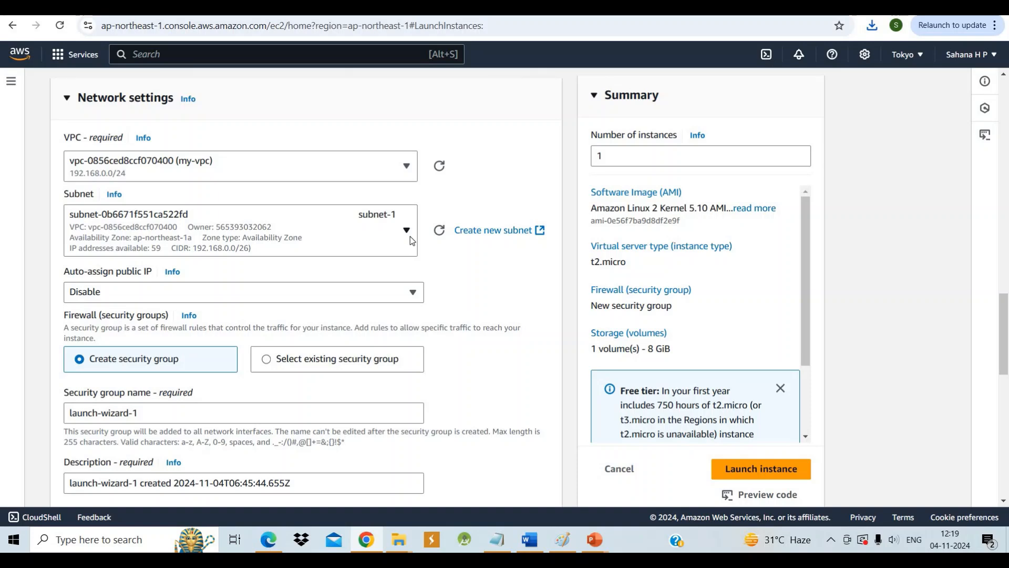
Enable automatic assignment of a public IP for the instance
{"action": "scroll", "coordinate": [410, 236], "scroll_direction": "down", "scroll_amount": 1}
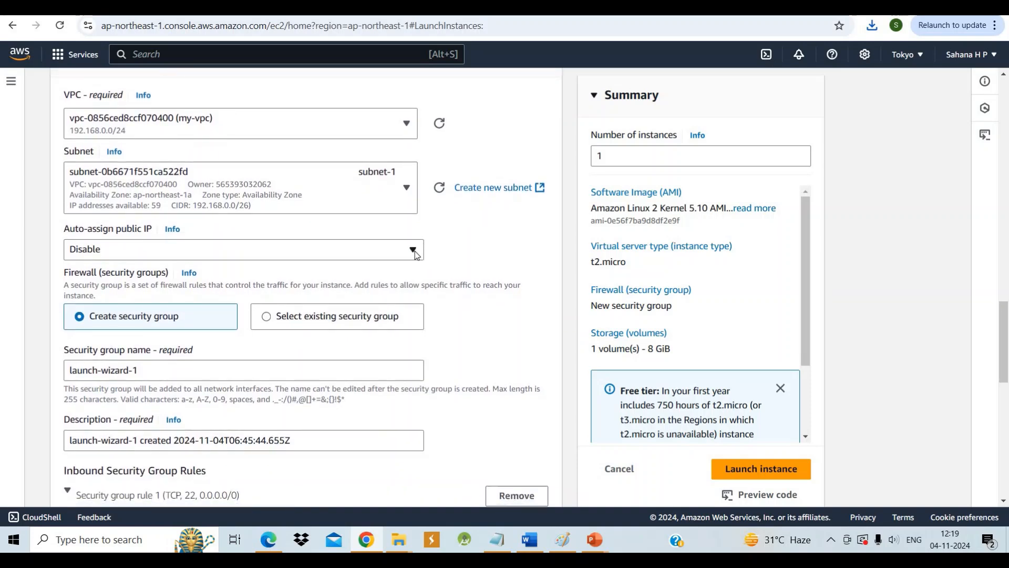
{"action": "left_click", "coordinate": [413, 250]}
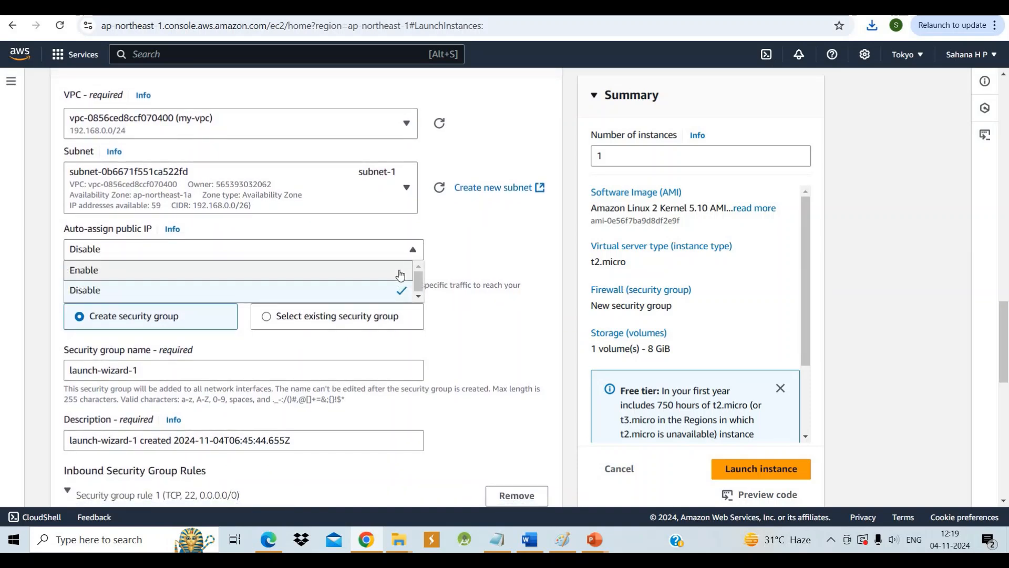
{"action": "left_click", "coordinate": [401, 270]}
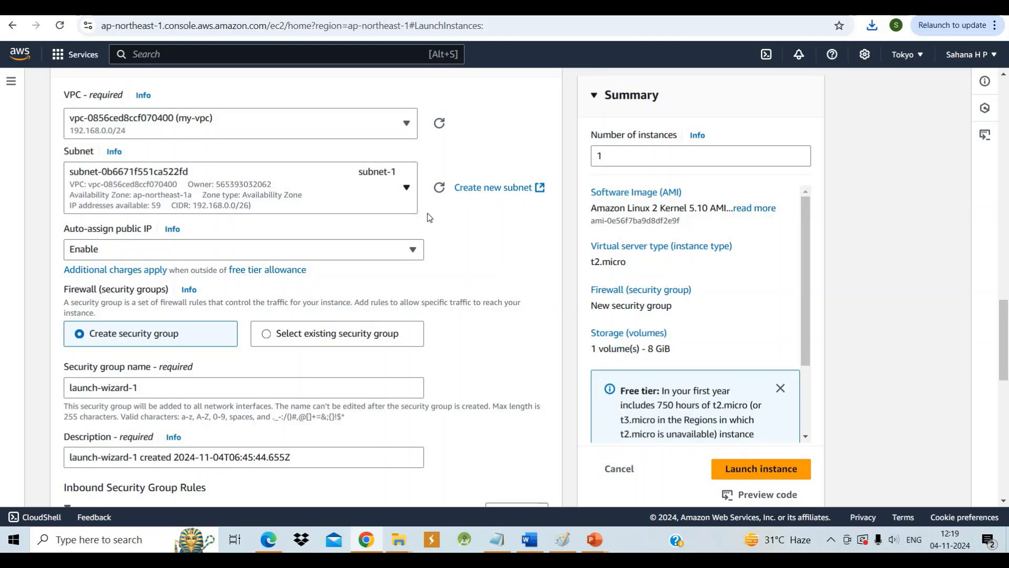
Assign the existing security group named securitygroup to the instance instead of creating a new one
{"action": "scroll", "coordinate": [428, 210], "scroll_direction": "down", "scroll_amount": 3}
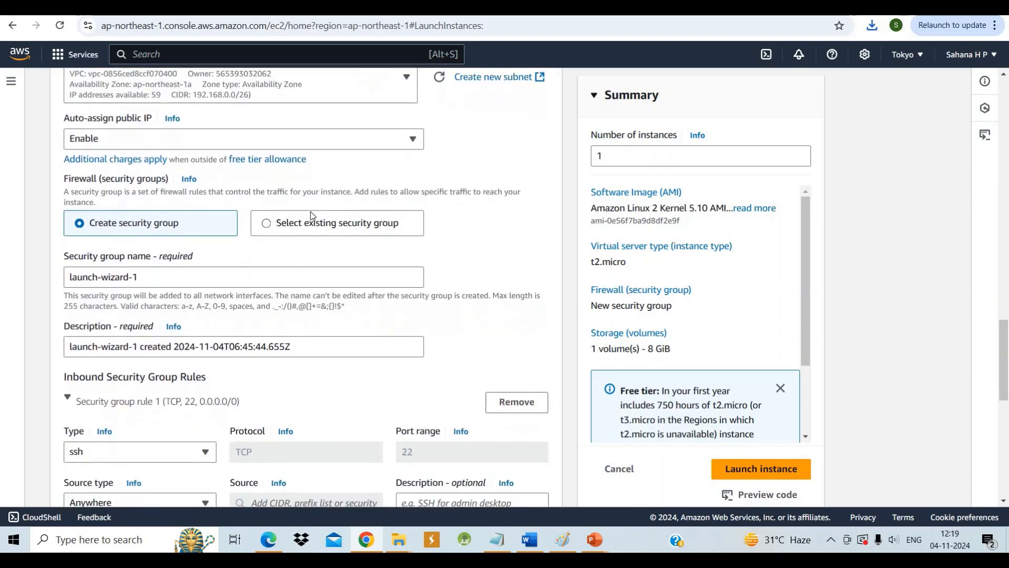
{"action": "left_click", "coordinate": [267, 225]}
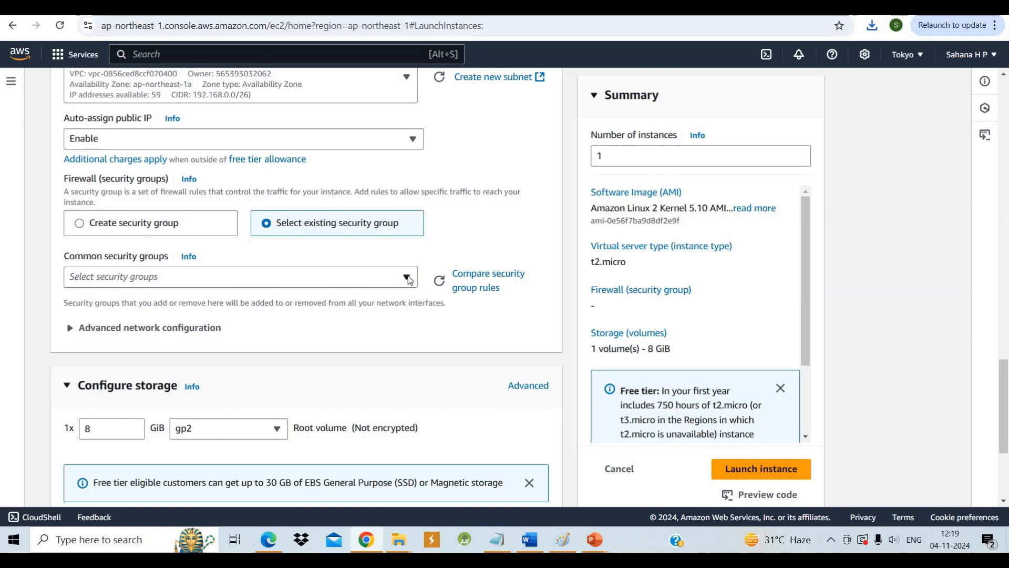
{"action": "left_click", "coordinate": [408, 277]}
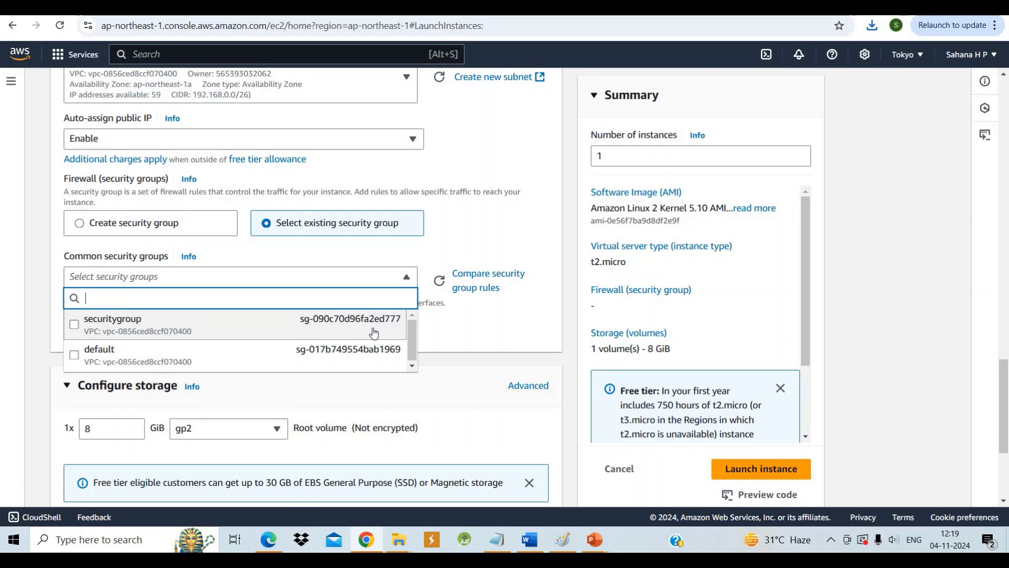
{"action": "left_click", "coordinate": [373, 329]}
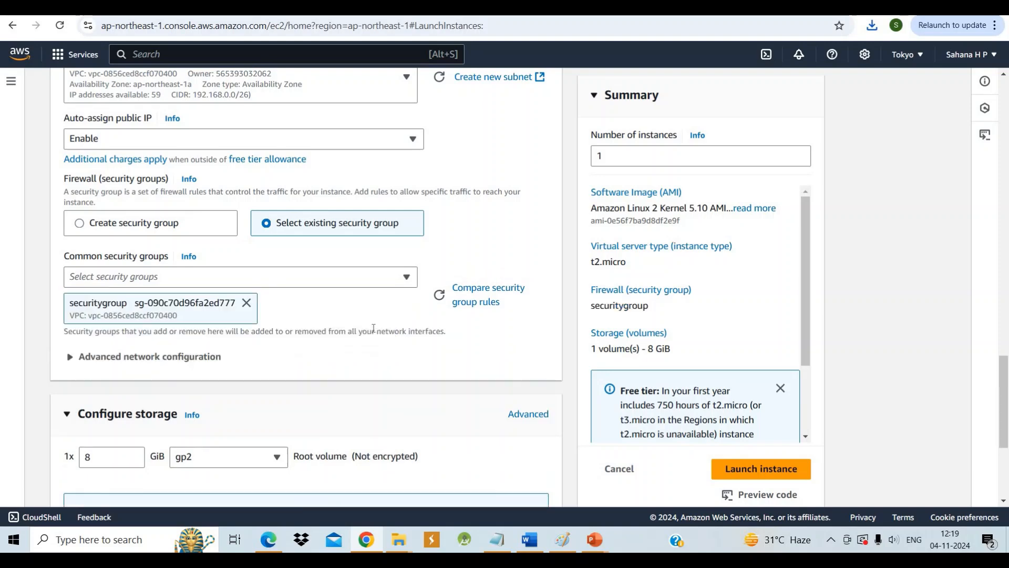
Review the instance's launch configuration, including name, AMI, instance type, key pair, network settings and storage
{"action": "scroll", "coordinate": [378, 357], "scroll_direction": "down", "scroll_amount": 4}
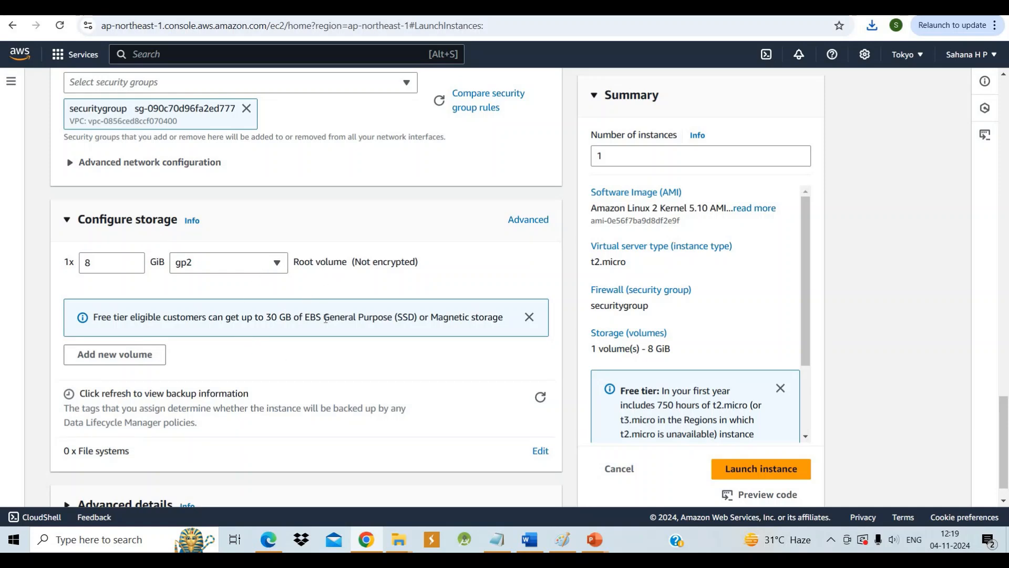
{"action": "scroll", "coordinate": [326, 315], "scroll_direction": "down", "scroll_amount": 1}
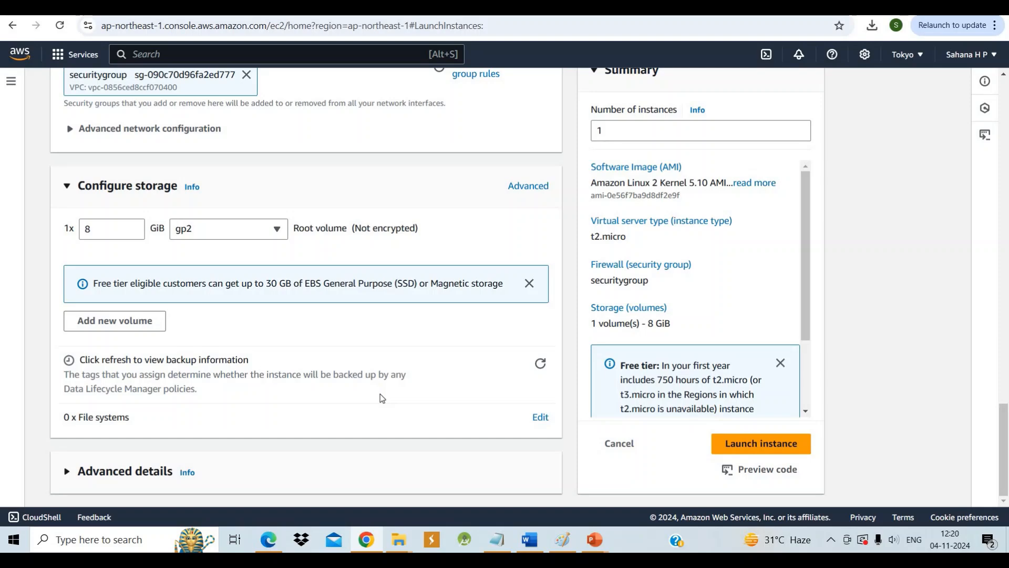
{"action": "scroll", "coordinate": [380, 397], "scroll_direction": "up", "scroll_amount": 20}
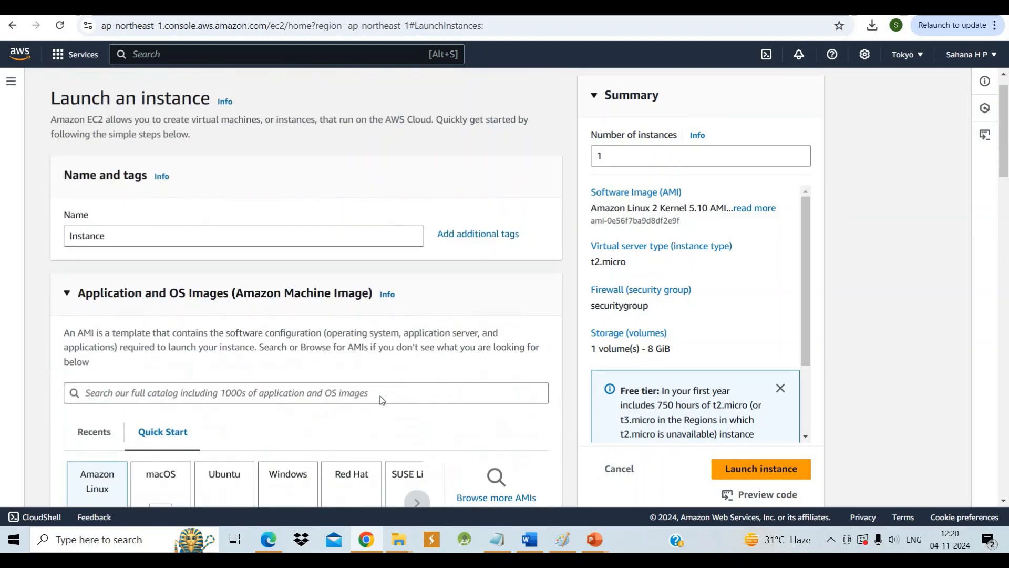
{"action": "scroll", "coordinate": [380, 398], "scroll_direction": "up", "scroll_amount": 1}
{"action": "scroll", "coordinate": [380, 309], "scroll_direction": "down", "scroll_amount": 3}
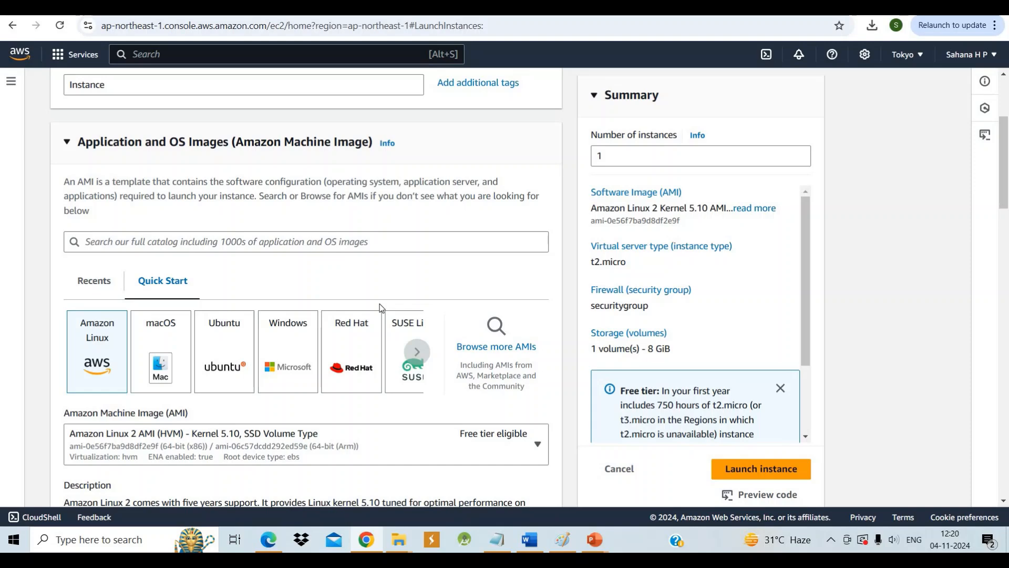
{"action": "scroll", "coordinate": [381, 308], "scroll_direction": "down", "scroll_amount": 3}
{"action": "scroll", "coordinate": [380, 308], "scroll_direction": "down", "scroll_amount": 5}
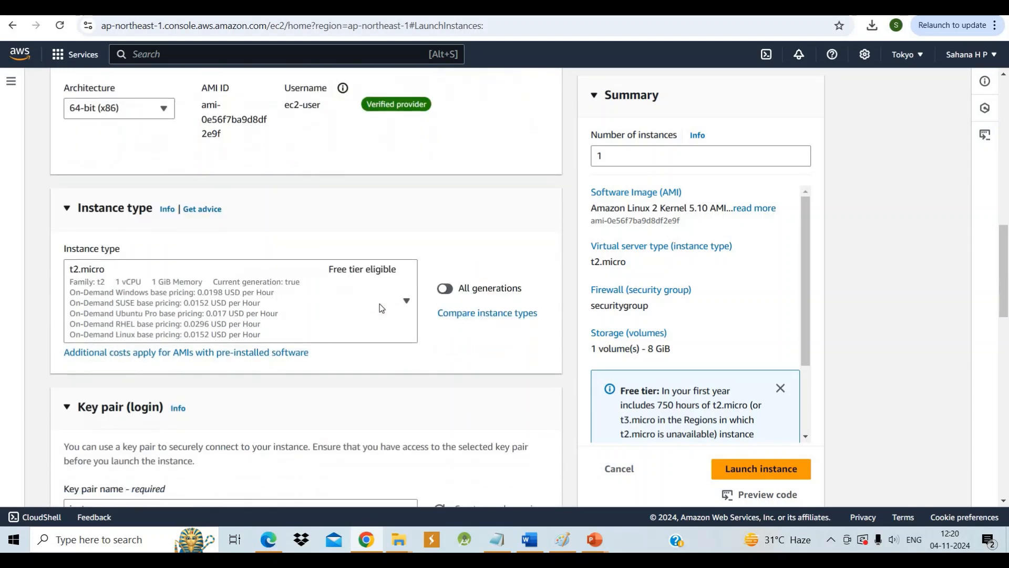
{"action": "scroll", "coordinate": [382, 305], "scroll_direction": "down", "scroll_amount": 3}
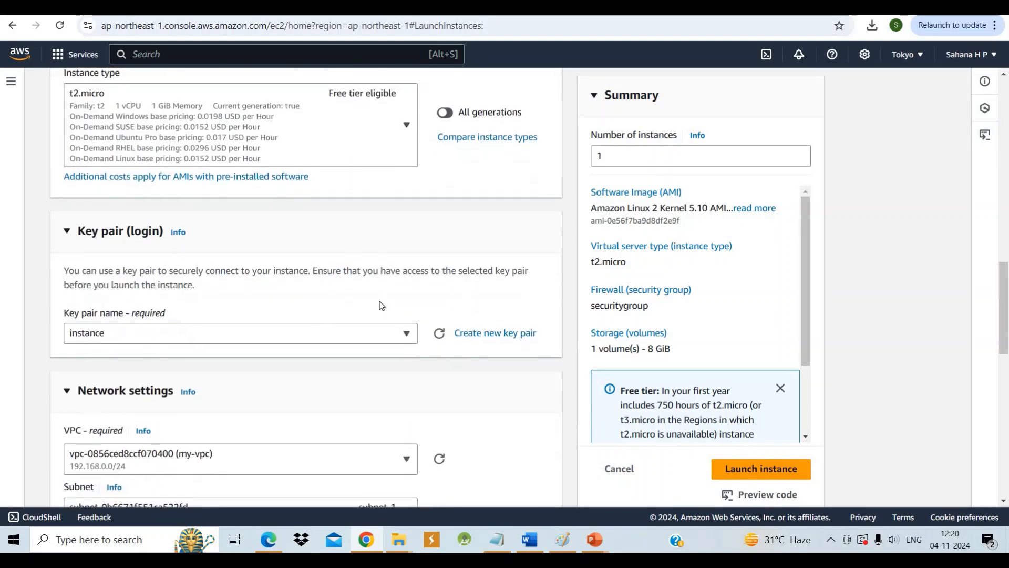
{"action": "scroll", "coordinate": [382, 304], "scroll_direction": "down", "scroll_amount": 4}
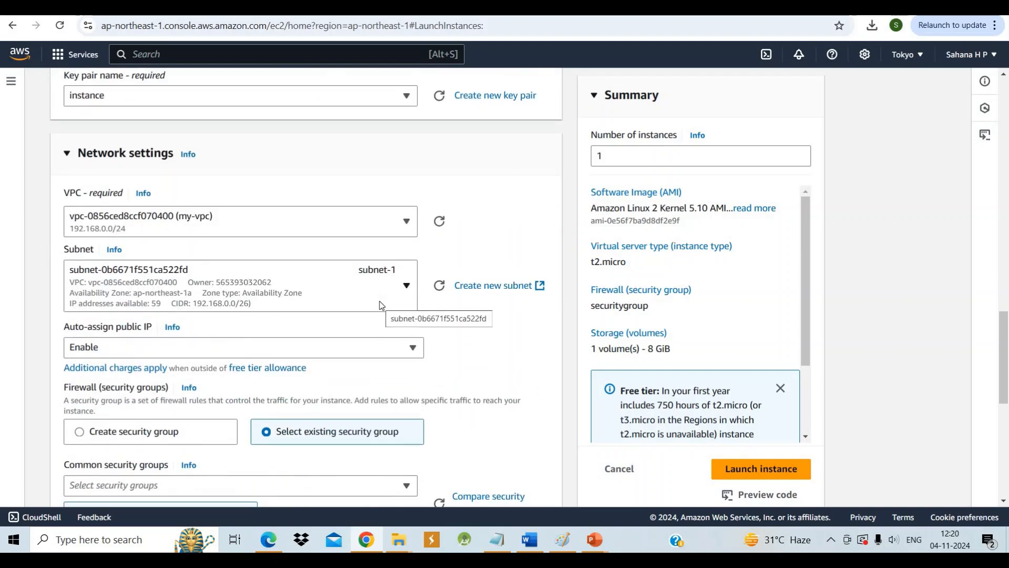
{"action": "scroll", "coordinate": [382, 305], "scroll_direction": "down", "scroll_amount": 1}
{"action": "scroll", "coordinate": [381, 305], "scroll_direction": "down", "scroll_amount": 2}
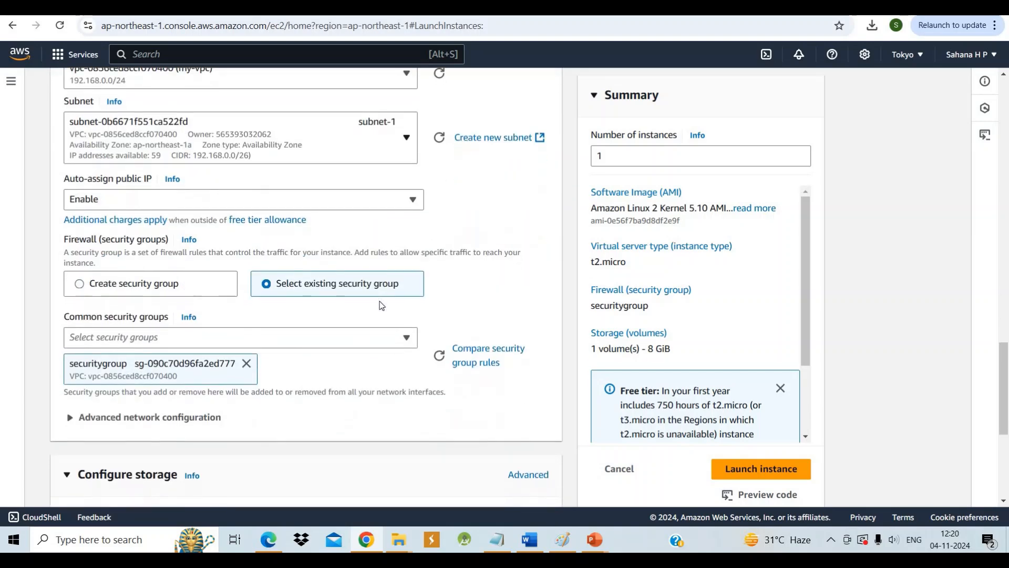
{"action": "scroll", "coordinate": [382, 305], "scroll_direction": "down", "scroll_amount": 5}
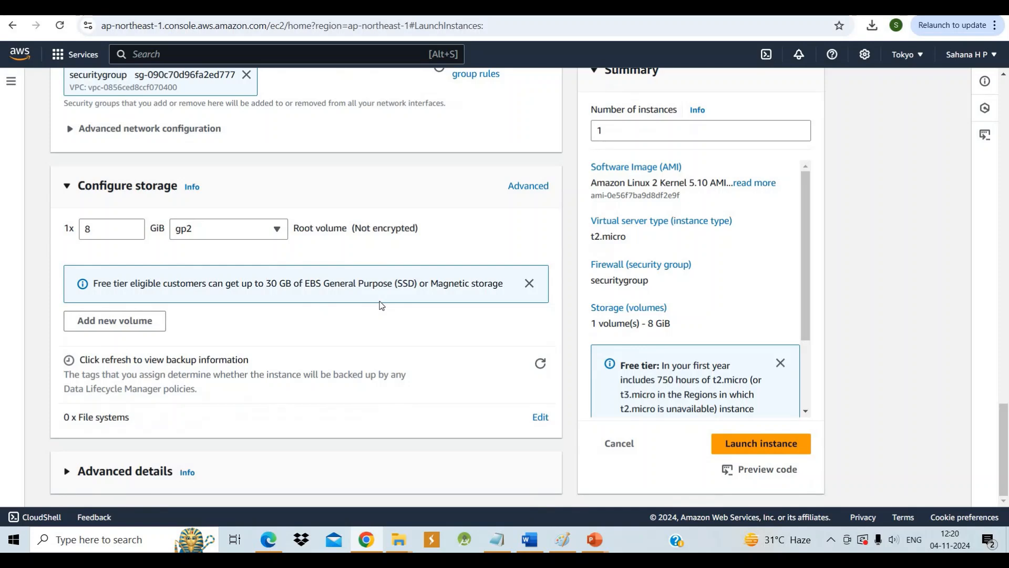
Launch the instance with the configured settings
{"action": "left_click", "coordinate": [777, 448]}
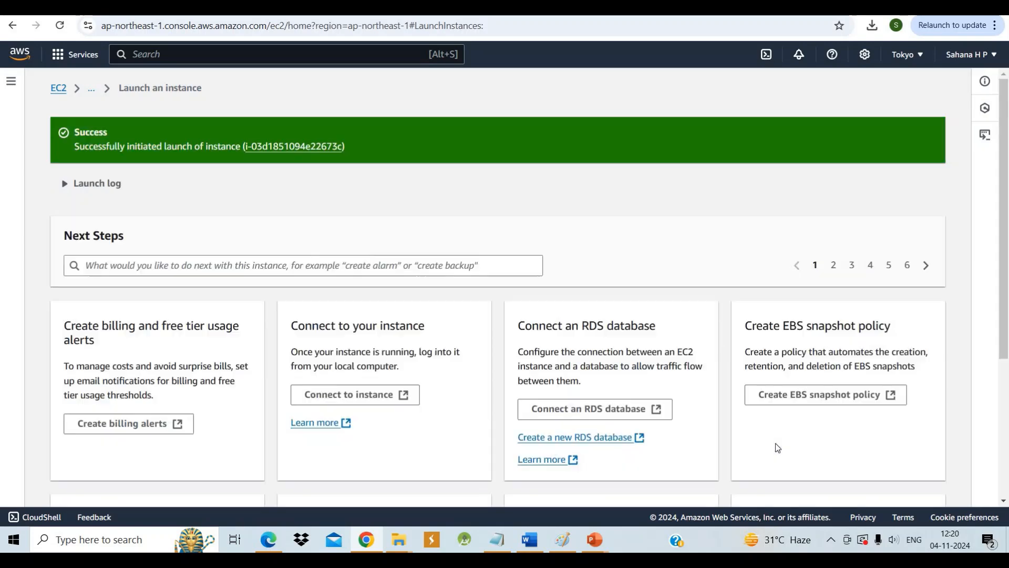
{"action": "scroll", "coordinate": [777, 447], "scroll_direction": "down", "scroll_amount": 2}
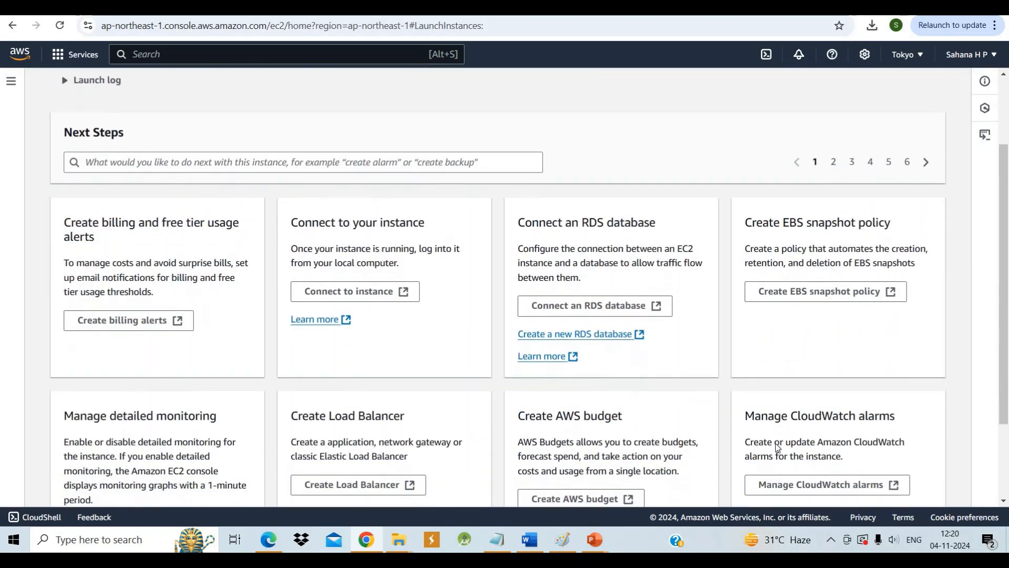
{"action": "scroll", "coordinate": [777, 446], "scroll_direction": "up", "scroll_amount": 2}
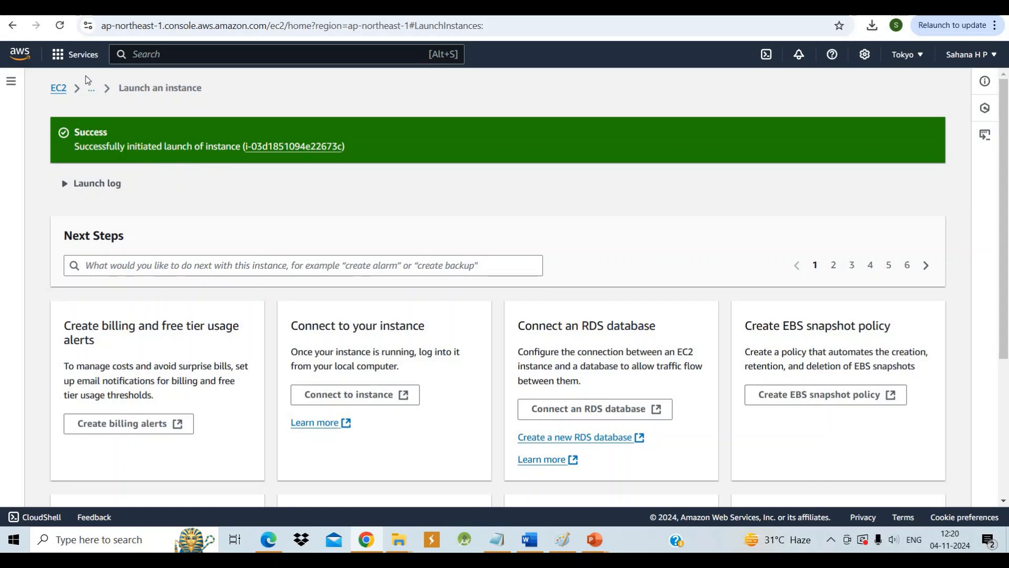
Open the EC2 Instances list and refresh it to check the launched instance
{"action": "left_click", "coordinate": [93, 91]}
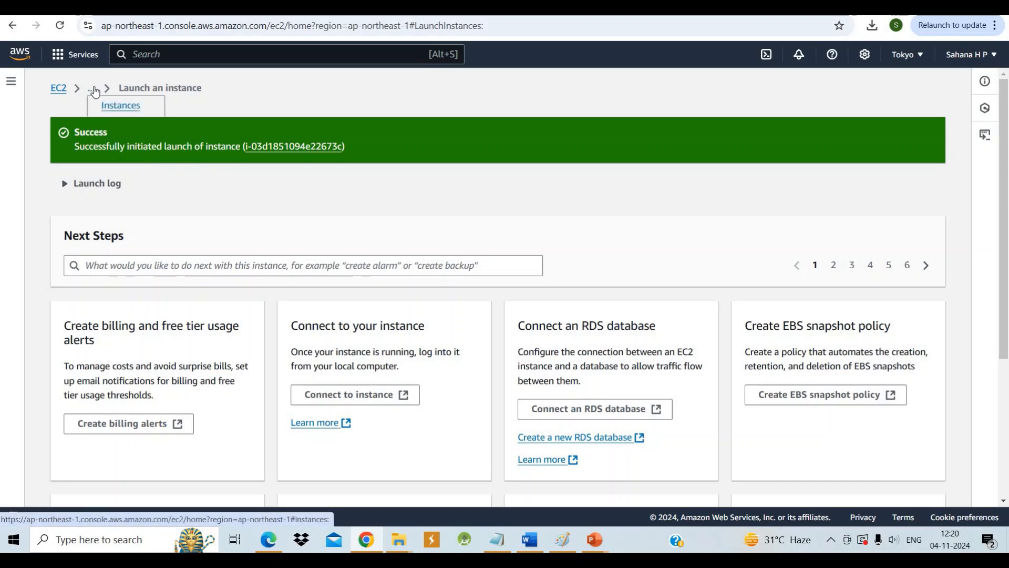
{"action": "left_click", "coordinate": [107, 105]}
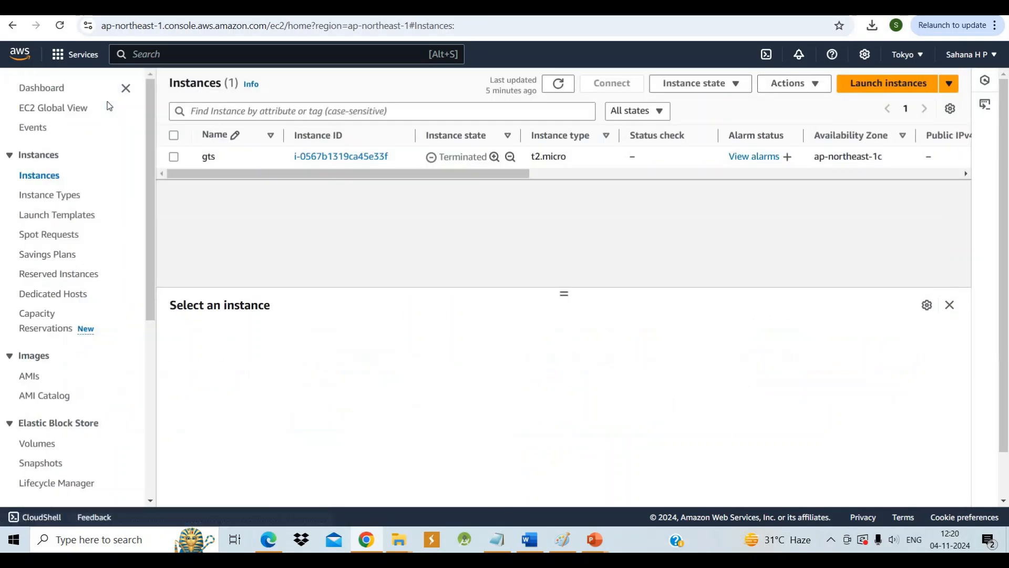
{"action": "left_click", "coordinate": [556, 85]}
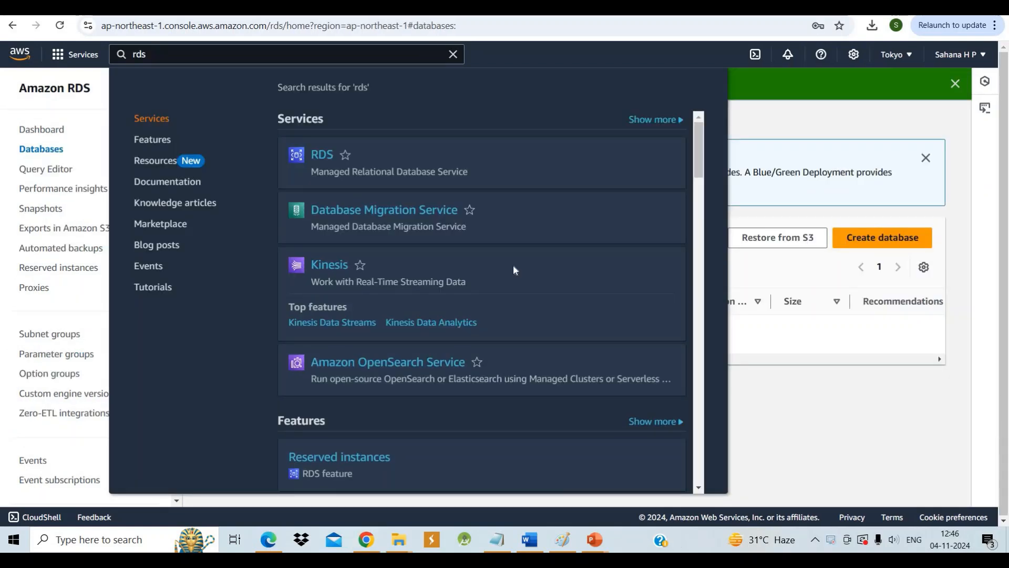
Go to the Databases list of the RDS service and start creating a new database
{"action": "left_click", "coordinate": [321, 156]}
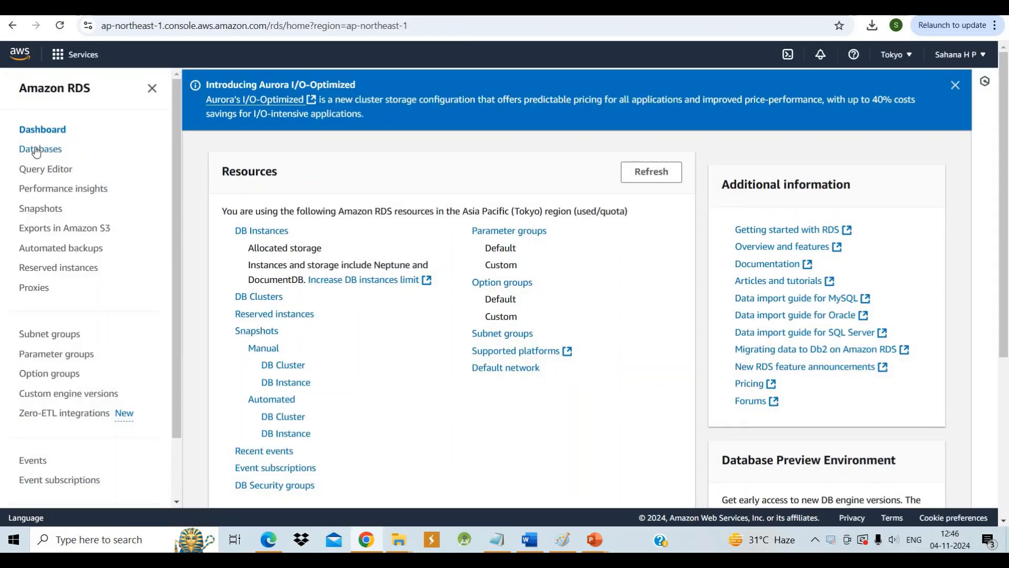
{"action": "left_click", "coordinate": [37, 150]}
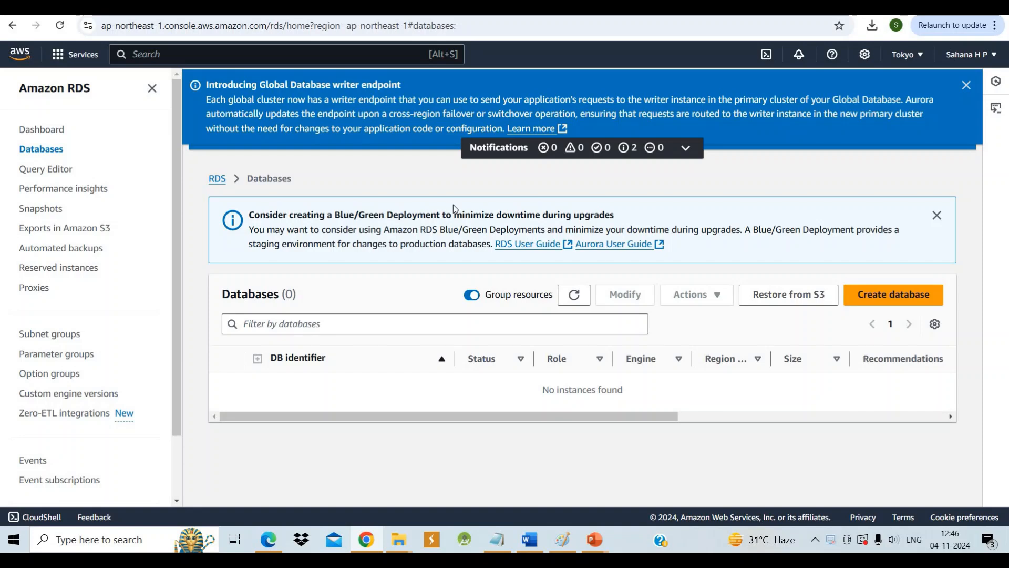
{"action": "left_click", "coordinate": [865, 299]}
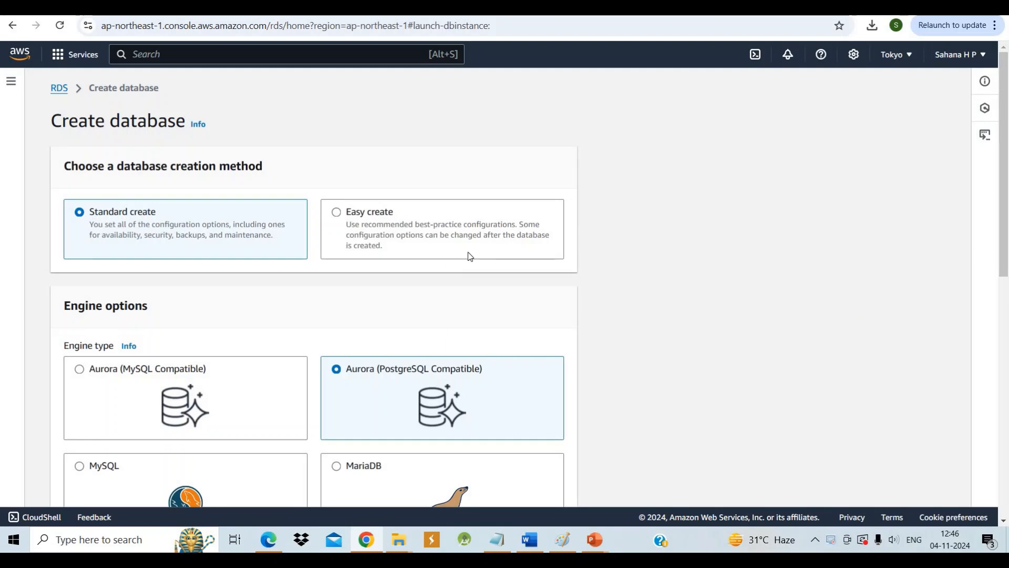
Choose MySQL as the engine type for the new database
{"action": "scroll", "coordinate": [244, 282], "scroll_direction": "down", "scroll_amount": 1}
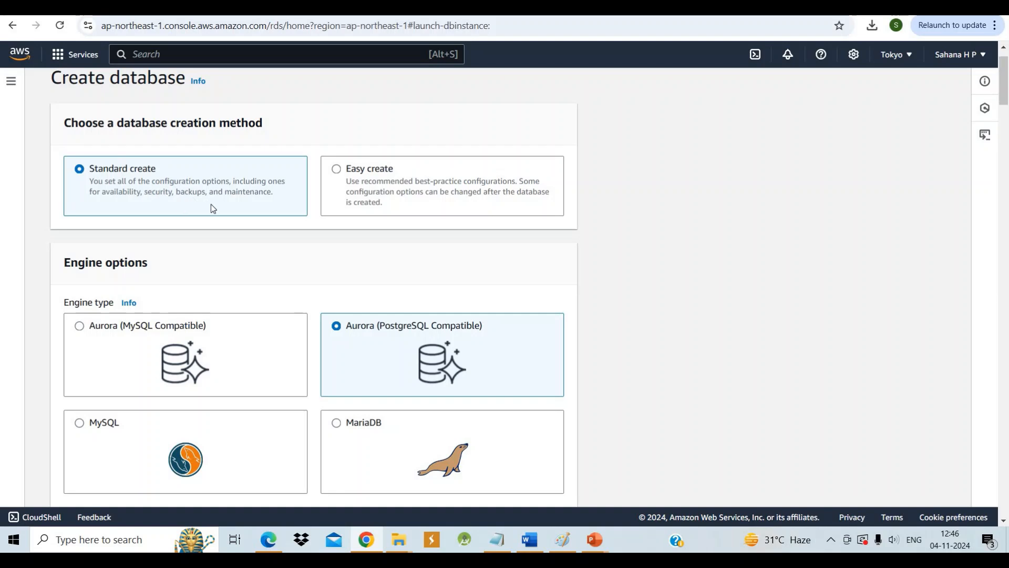
{"action": "scroll", "coordinate": [212, 208], "scroll_direction": "down", "scroll_amount": 2}
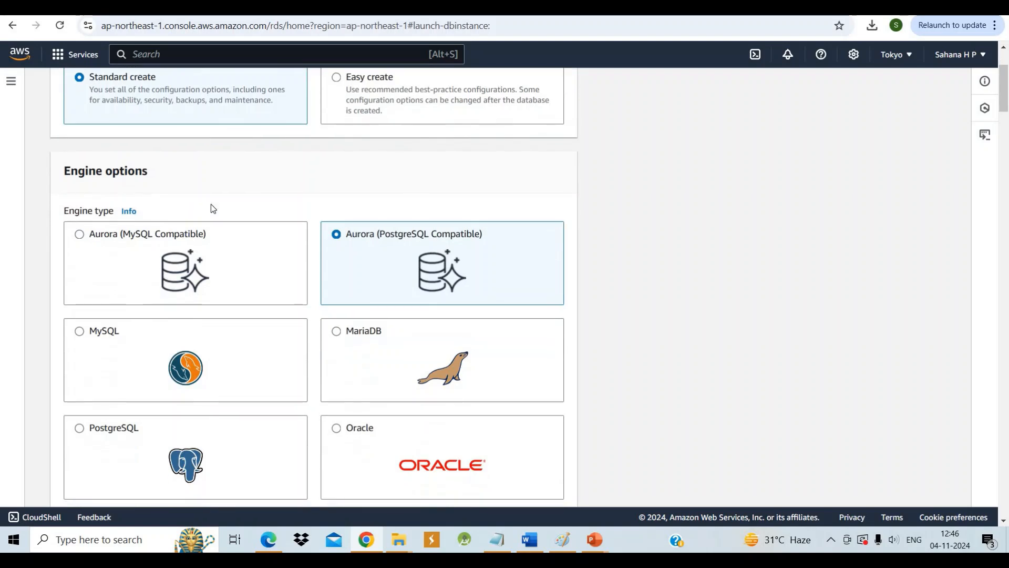
{"action": "scroll", "coordinate": [211, 205], "scroll_direction": "down", "scroll_amount": 1}
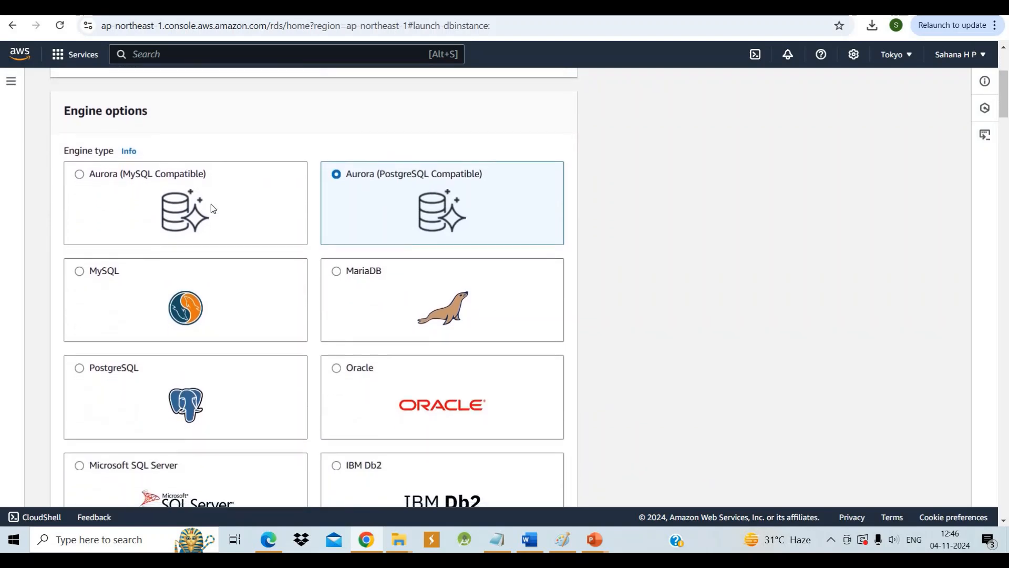
{"action": "scroll", "coordinate": [210, 204], "scroll_direction": "down", "scroll_amount": 1}
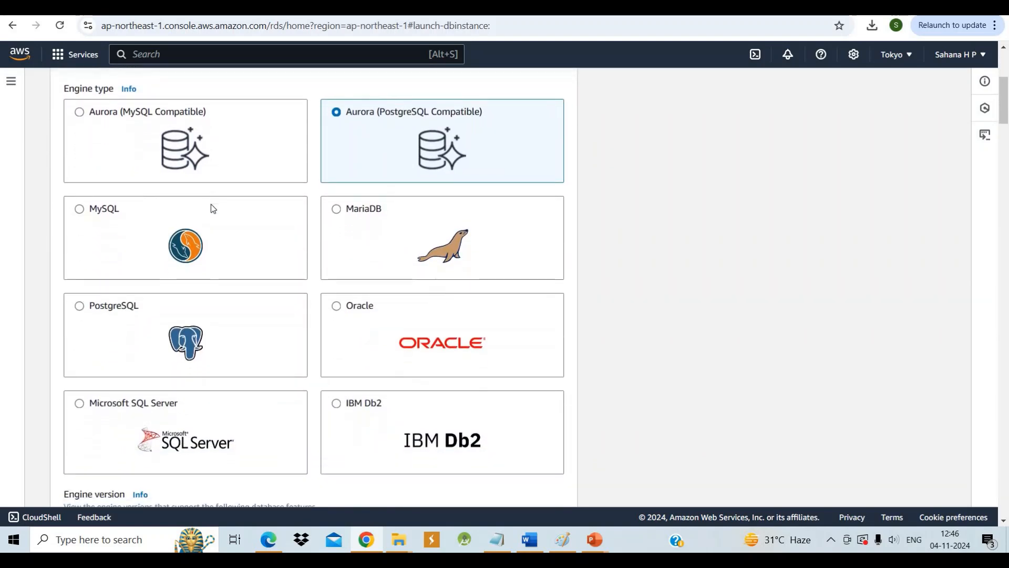
{"action": "scroll", "coordinate": [211, 204], "scroll_direction": "down", "scroll_amount": 1}
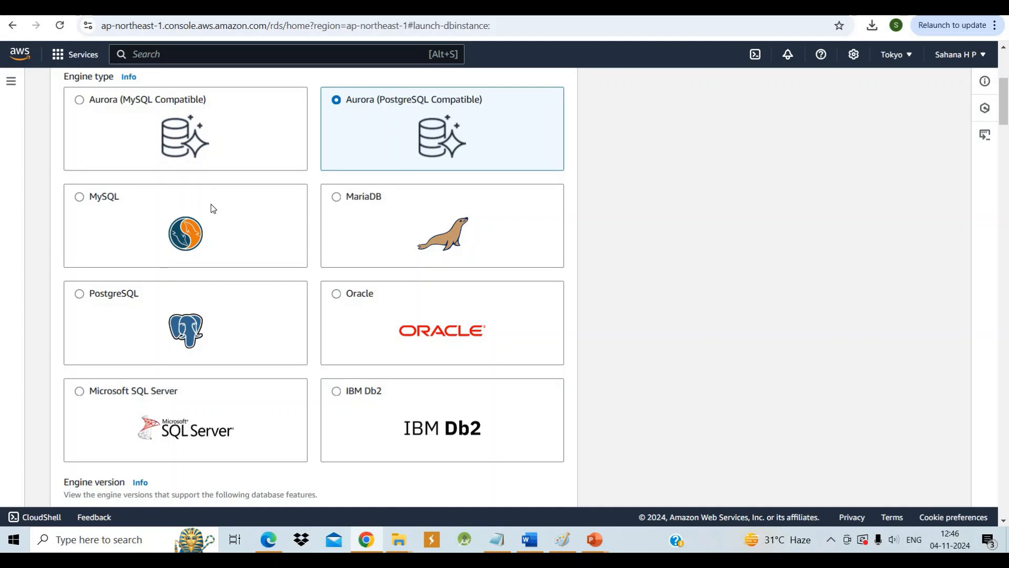
{"action": "scroll", "coordinate": [211, 204], "scroll_direction": "up", "scroll_amount": 1}
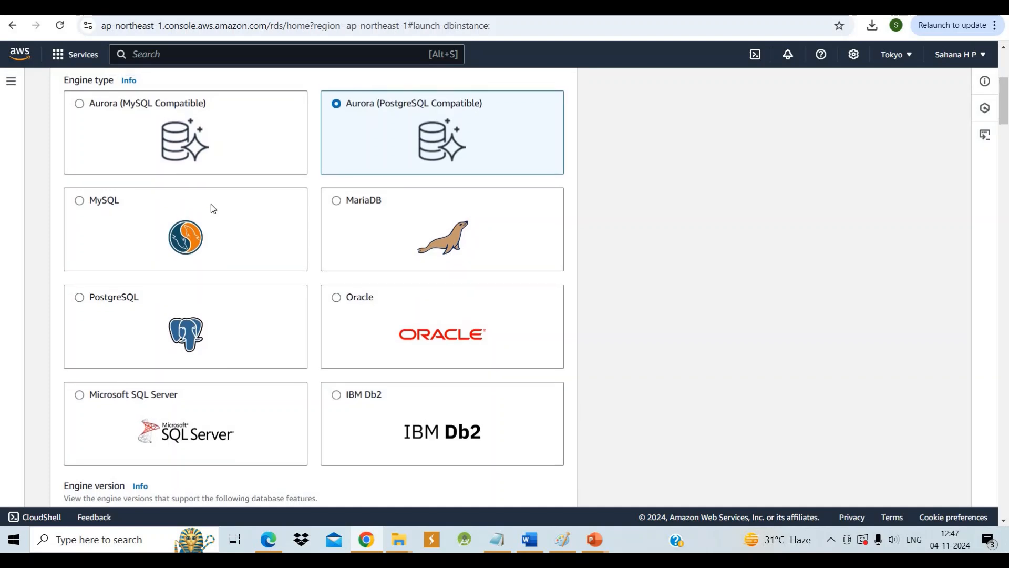
{"action": "scroll", "coordinate": [210, 204], "scroll_direction": "down", "scroll_amount": 1}
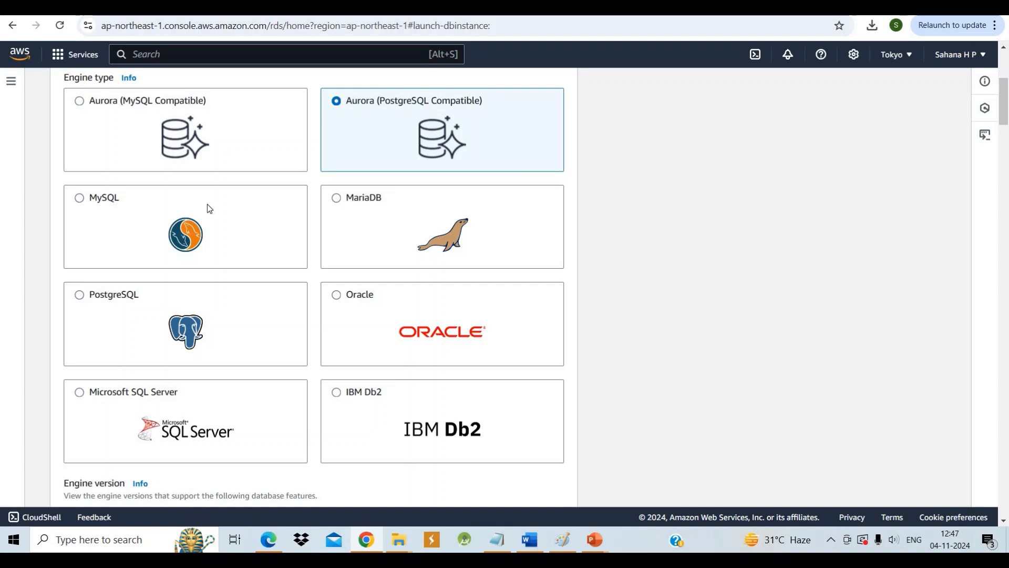
{"action": "left_click", "coordinate": [78, 200]}
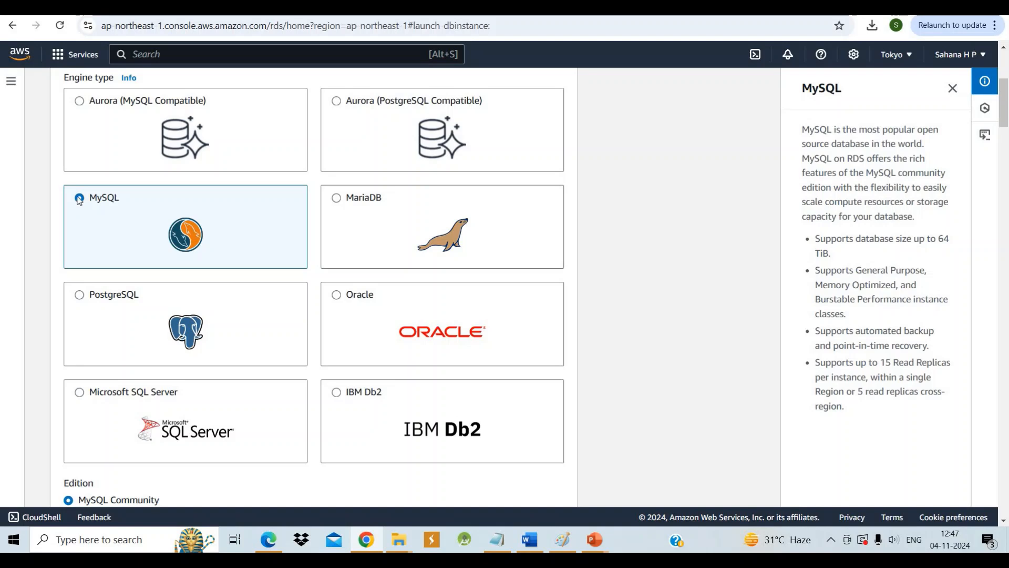
Select the Free tier template for the MySQL database
{"action": "scroll", "coordinate": [79, 202], "scroll_direction": "down", "scroll_amount": 1}
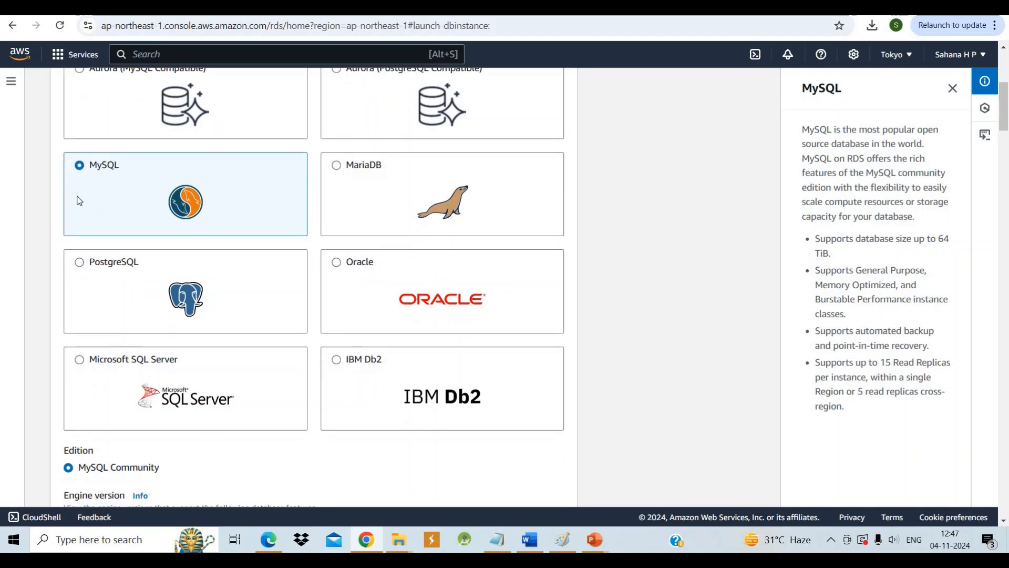
{"action": "scroll", "coordinate": [79, 200], "scroll_direction": "down", "scroll_amount": 3}
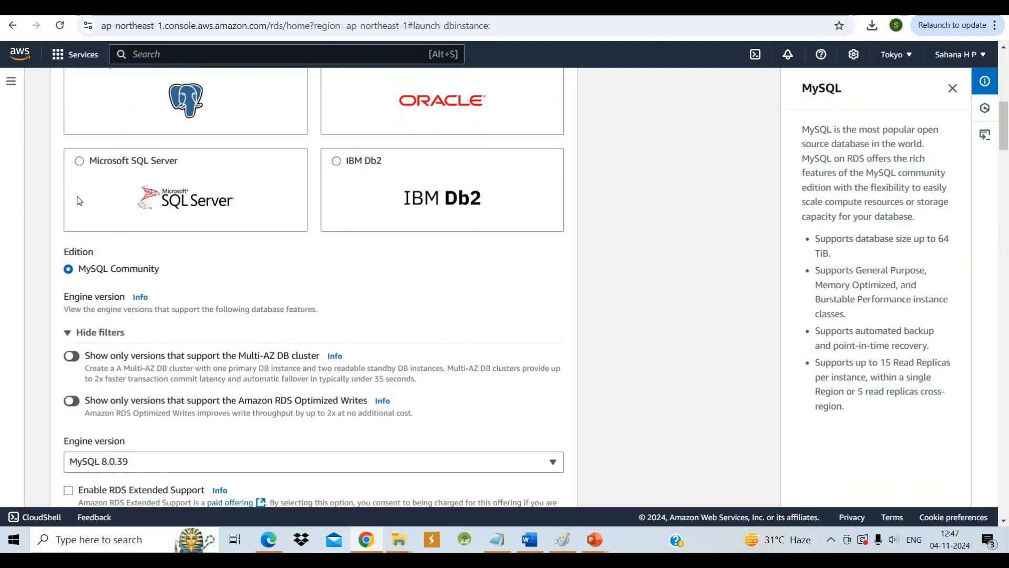
{"action": "scroll", "coordinate": [78, 200], "scroll_direction": "up", "scroll_amount": 2}
{"action": "scroll", "coordinate": [78, 199], "scroll_direction": "down", "scroll_amount": 5}
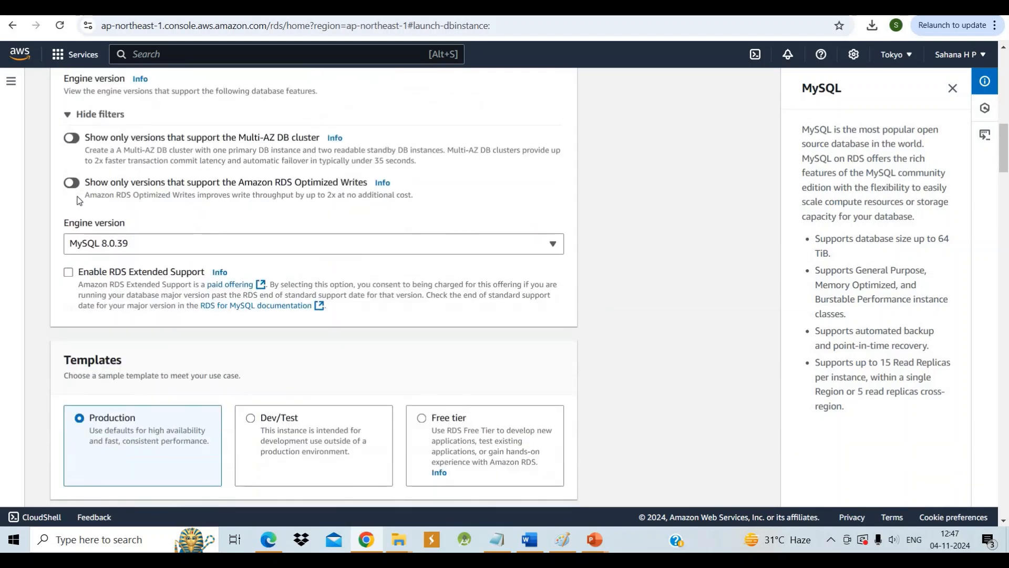
{"action": "scroll", "coordinate": [166, 237], "scroll_direction": "down", "scroll_amount": 1}
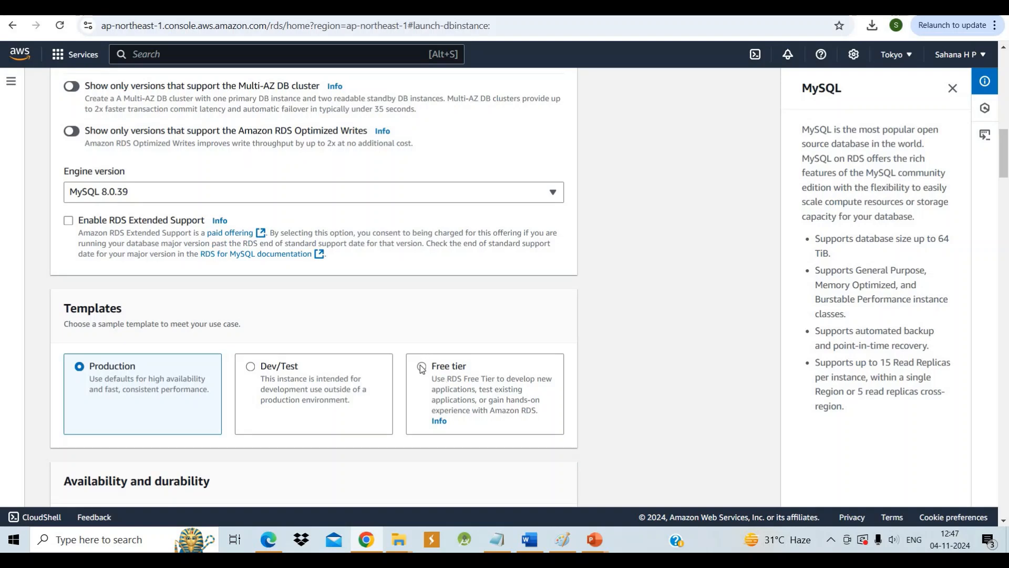
{"action": "left_click", "coordinate": [422, 368]}
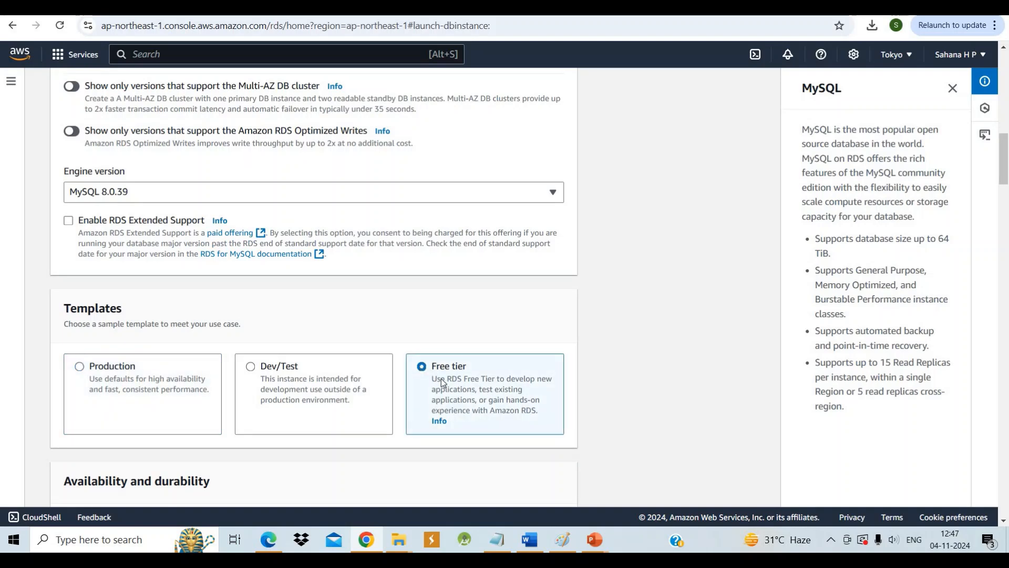
Set the DB instance identifier to db-1 in the new database's settings
{"action": "scroll", "coordinate": [442, 389], "scroll_direction": "down", "scroll_amount": 4}
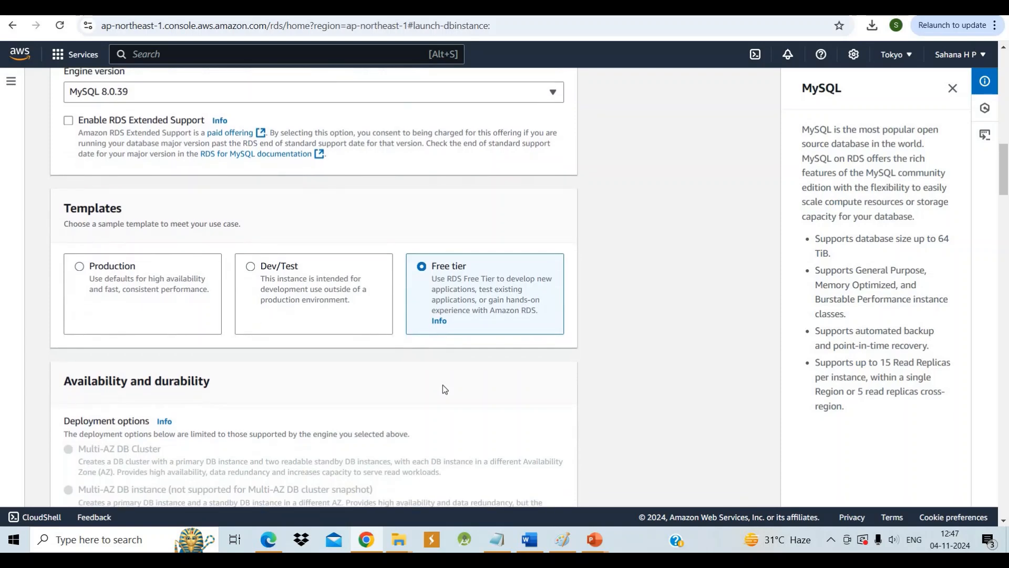
{"action": "scroll", "coordinate": [443, 387], "scroll_direction": "down", "scroll_amount": 6}
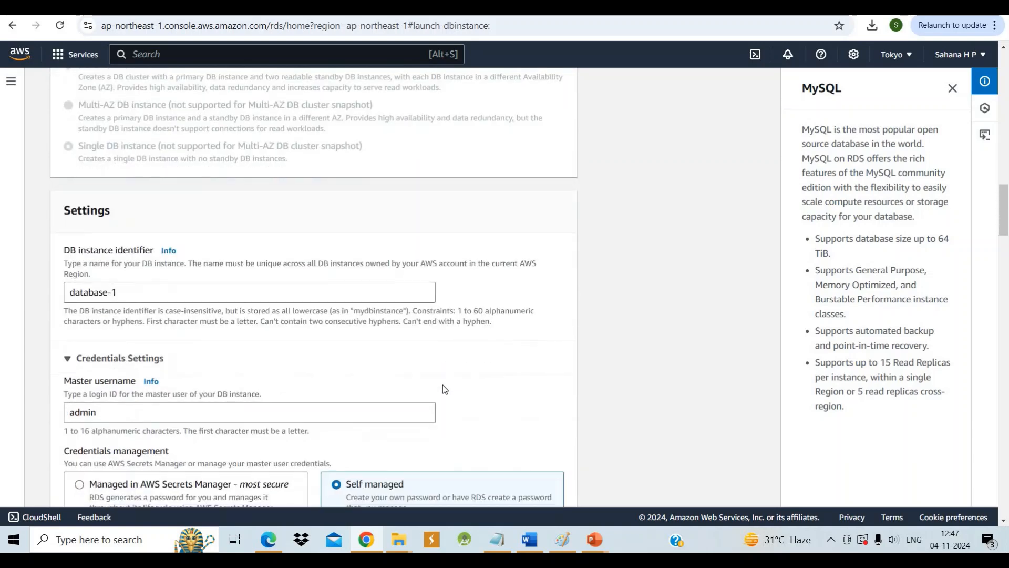
{"action": "left_click", "coordinate": [131, 246]}
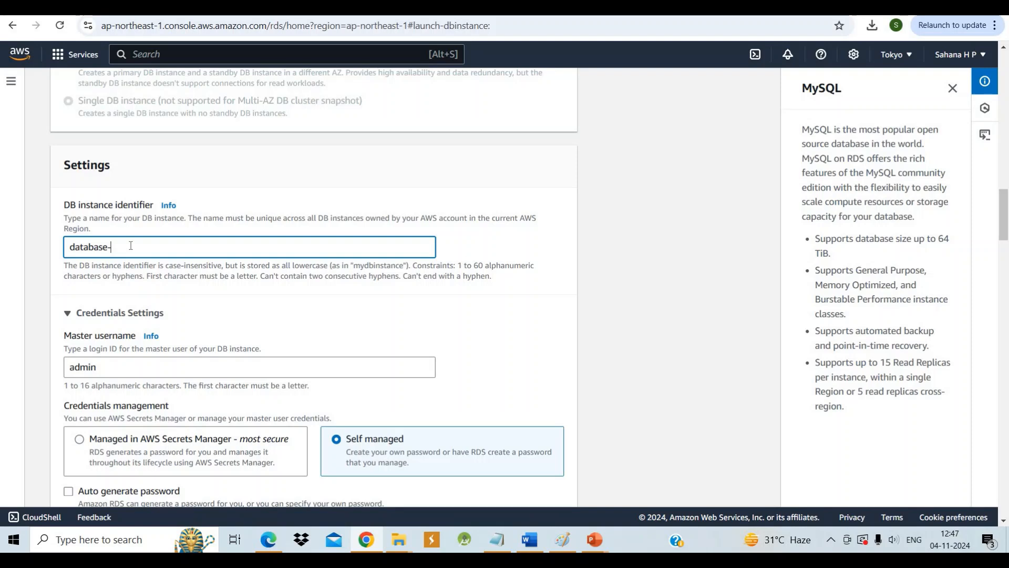
{"action": "key", "text": "BackSpace"}
{"action": "key", "text": "BackSpace"}
{"action": "key", "text": "BackSpace"}
{"action": "key", "text": "BackSpace"}
{"action": "key", "text": "BackSpace"}
{"action": "key", "text": "BackSpace"}
{"action": "key", "text": "BackSpace"}
{"action": "key", "text": "BackSpace"}
{"action": "key", "text": "BackSpace"}
{"action": "type", "text": "db-1"}
Enter the self-managed master password for the database and repeat it in the confirmation field
{"action": "scroll", "coordinate": [130, 245], "scroll_direction": "down", "scroll_amount": 3}
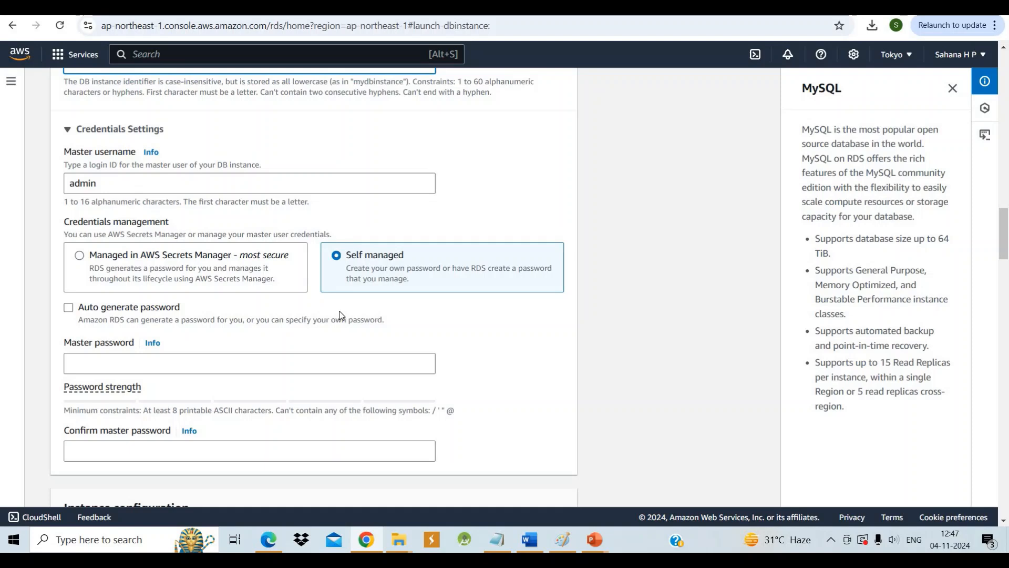
{"action": "left_click", "coordinate": [175, 360]}
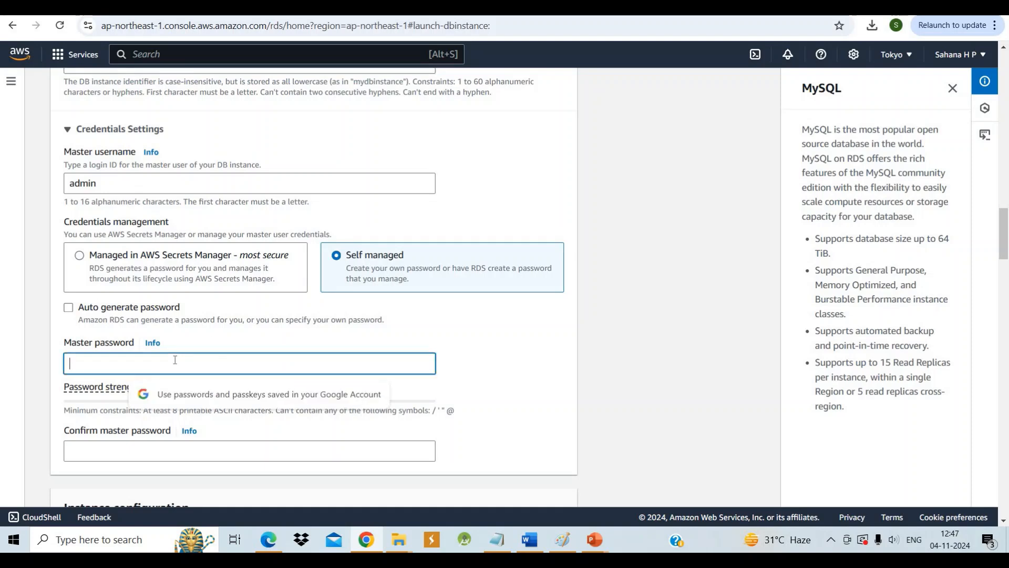
{"action": "type", "text": "a"}
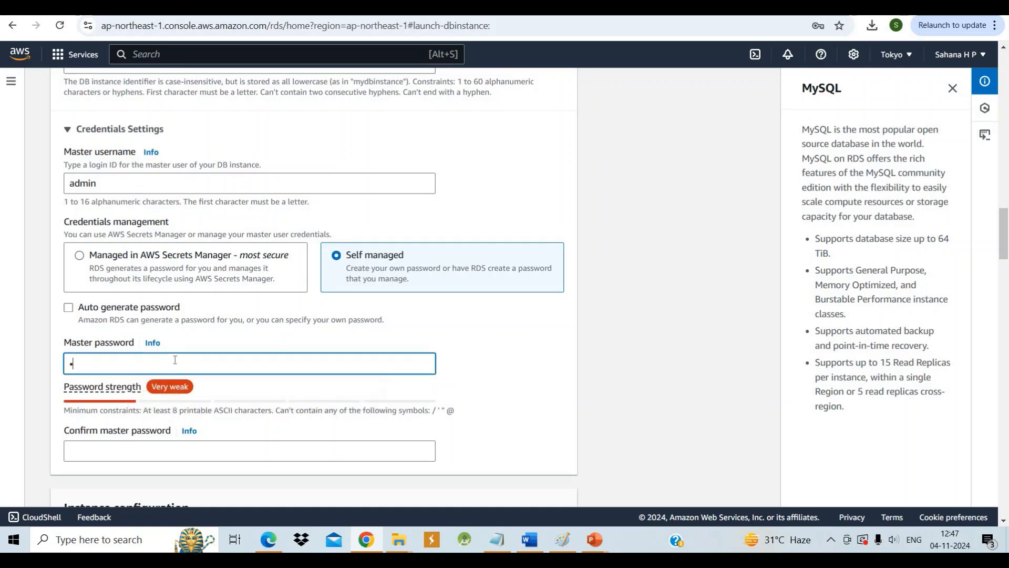
{"action": "type", "text": "dmin1234"}
{"action": "left_click", "coordinate": [114, 446]}
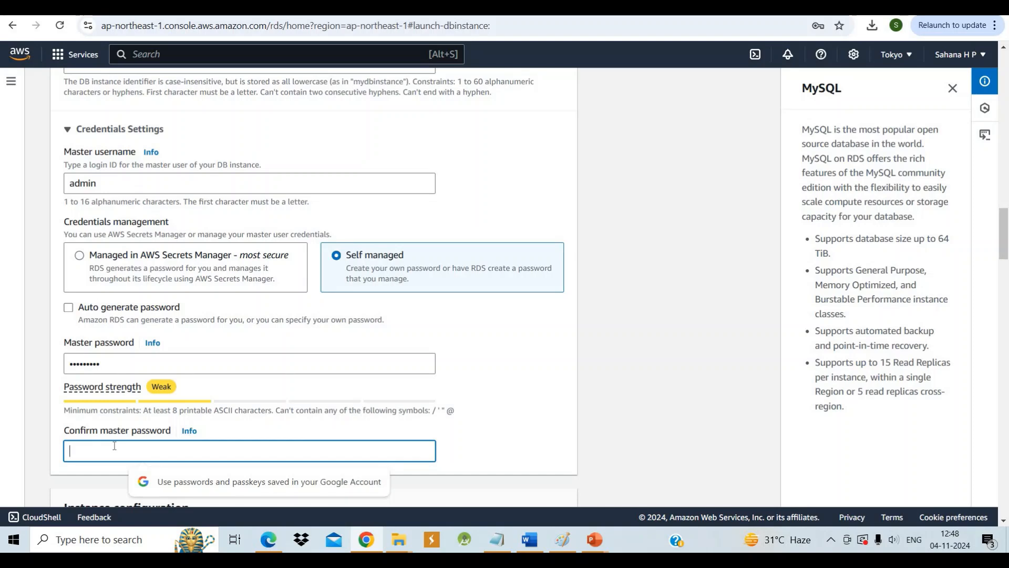
{"action": "type", "text": "admi"}
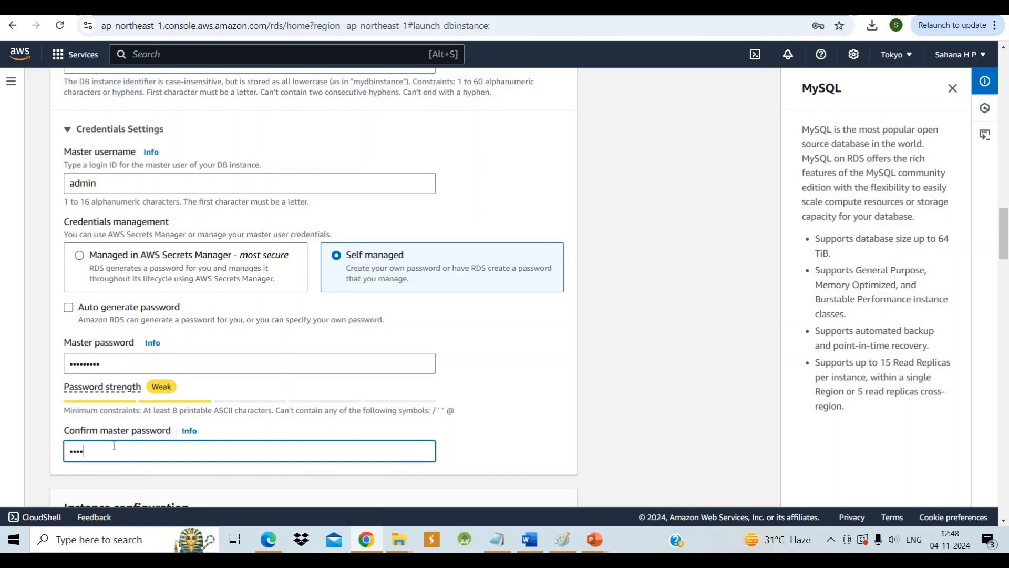
{"action": "type", "text": "n1234"}
Set the database's connectivity to connect to an EC2 compute resource and choose the instance i-03d1851094e22673c
{"action": "scroll", "coordinate": [114, 445], "scroll_direction": "down", "scroll_amount": 2}
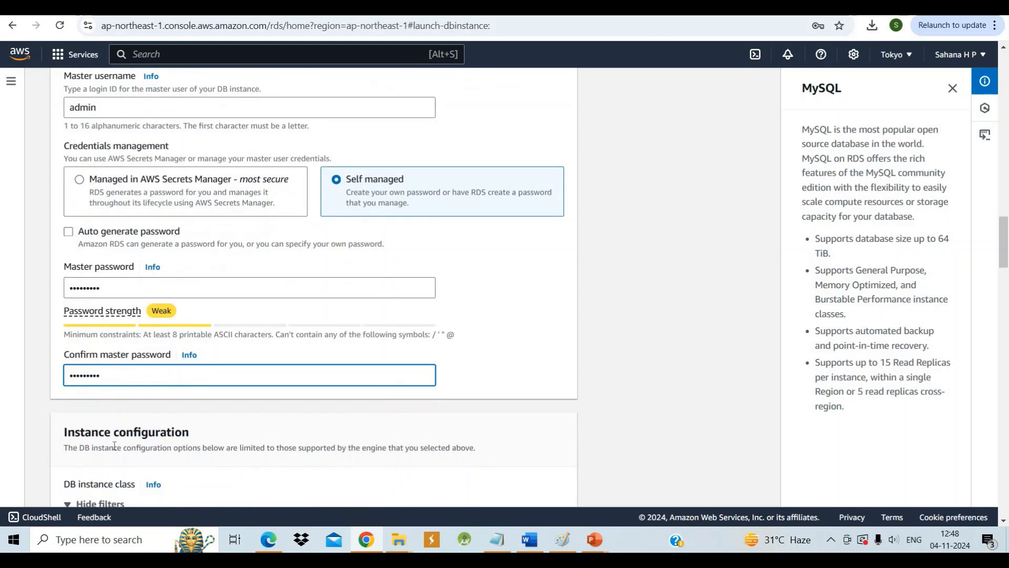
{"action": "scroll", "coordinate": [114, 445], "scroll_direction": "down", "scroll_amount": 3}
{"action": "scroll", "coordinate": [114, 446], "scroll_direction": "down", "scroll_amount": 4}
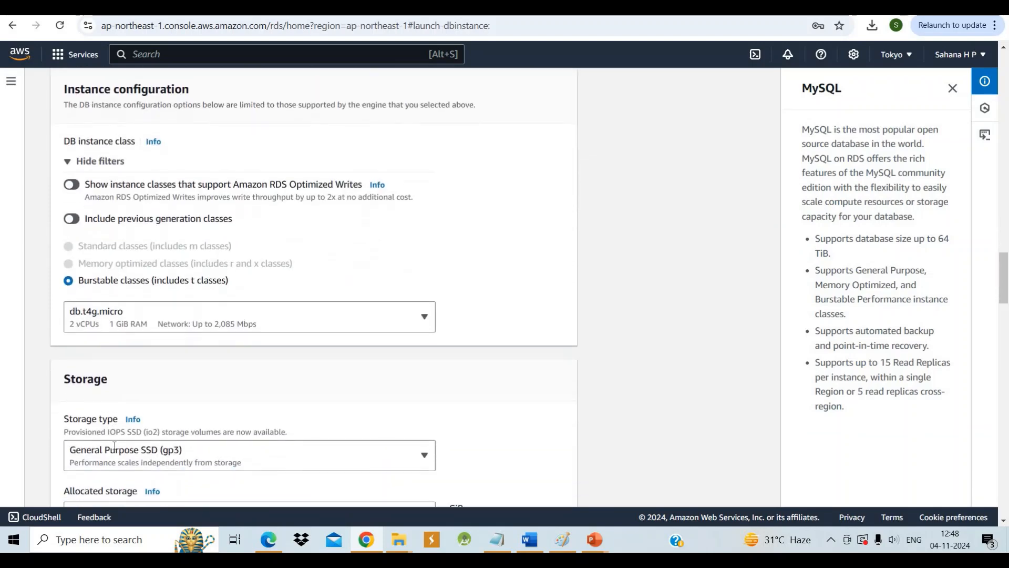
{"action": "scroll", "coordinate": [114, 445], "scroll_direction": "down", "scroll_amount": 5}
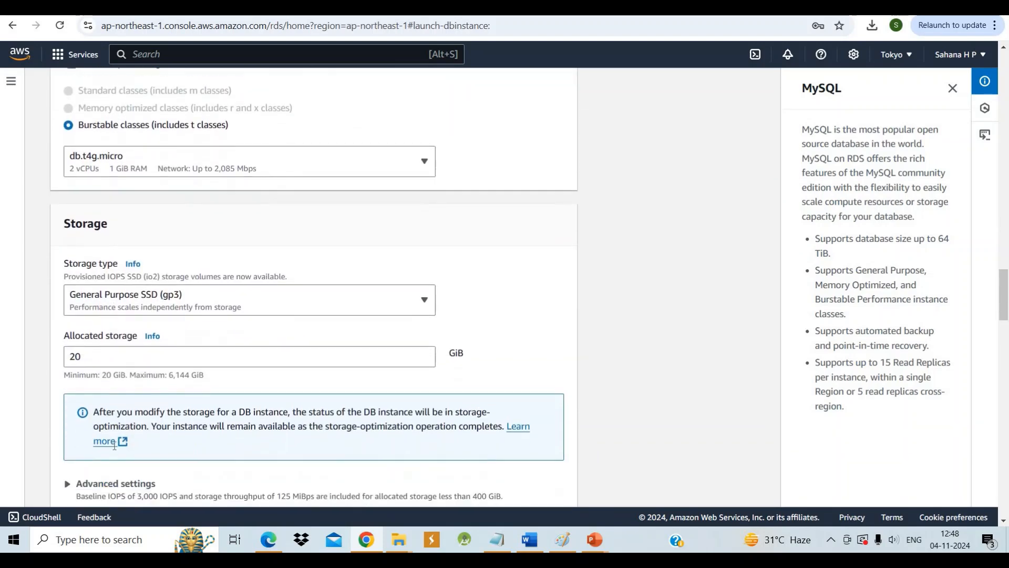
{"action": "scroll", "coordinate": [114, 445], "scroll_direction": "down", "scroll_amount": 3}
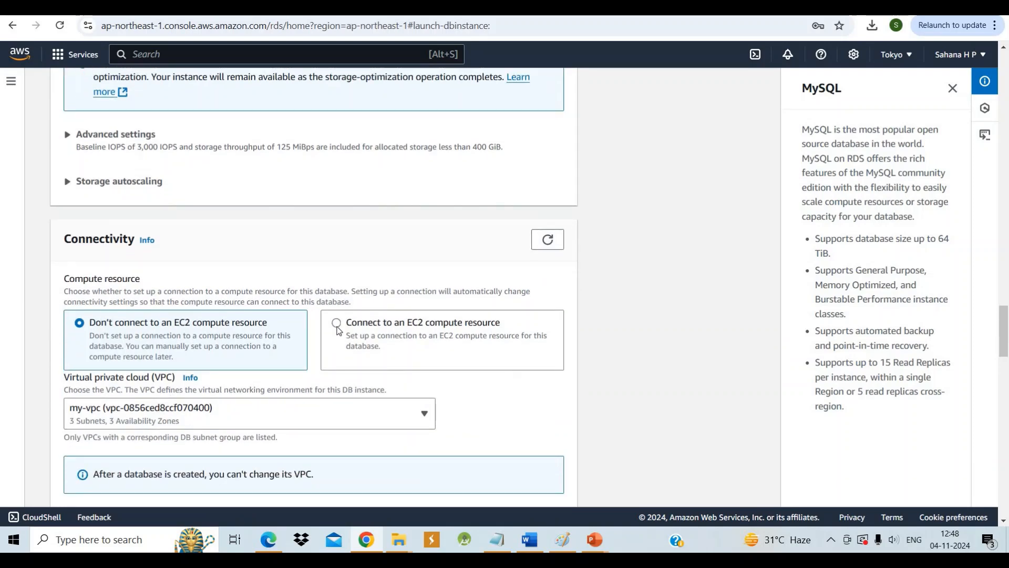
{"action": "left_click", "coordinate": [336, 323]}
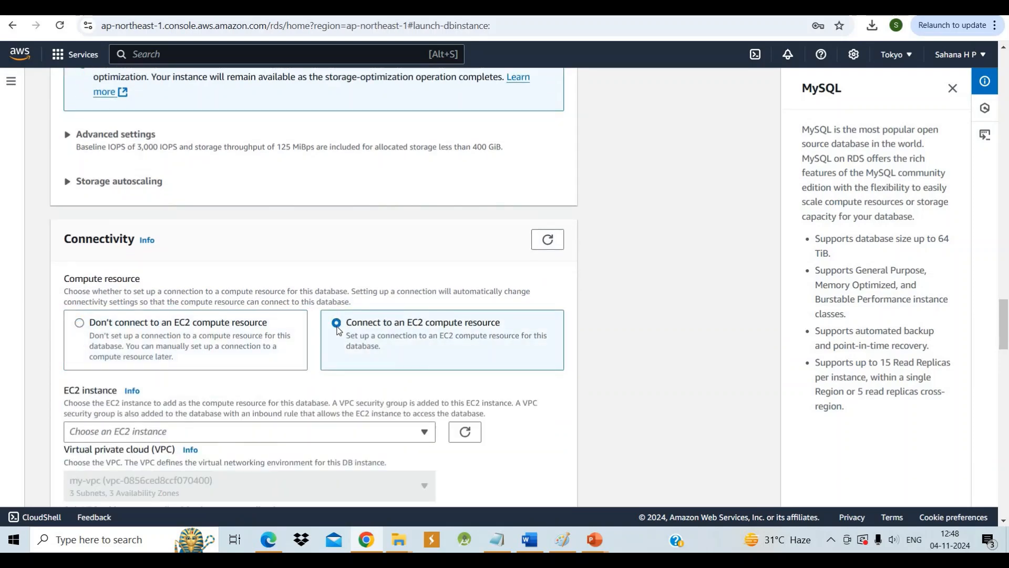
{"action": "scroll", "coordinate": [337, 330], "scroll_direction": "down", "scroll_amount": 3}
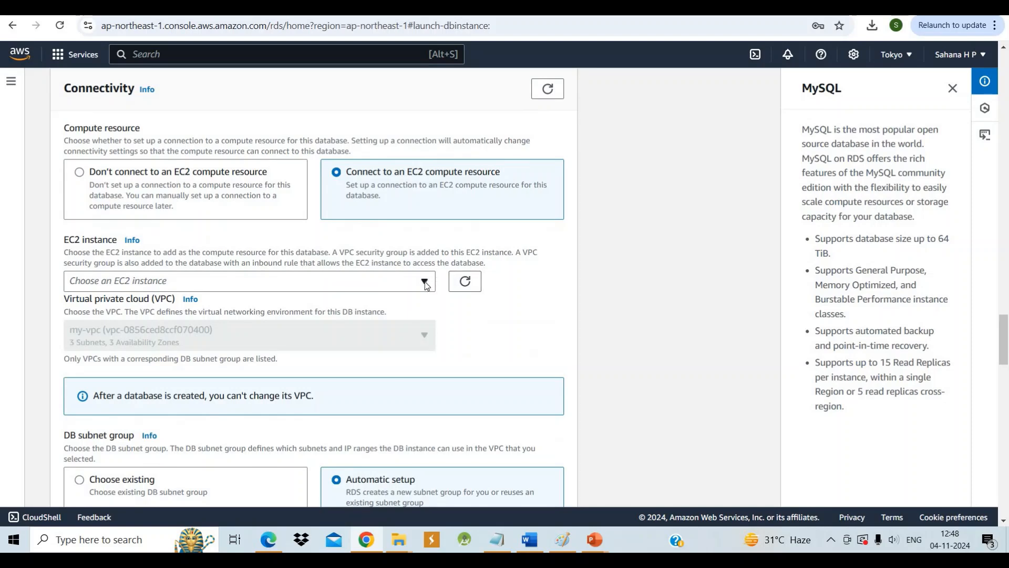
{"action": "left_click", "coordinate": [425, 283]}
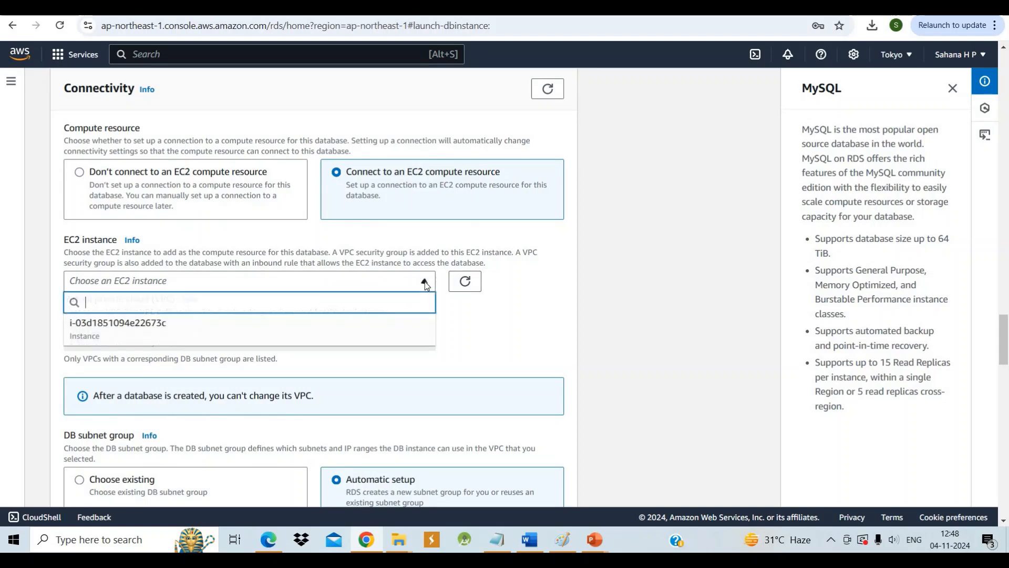
{"action": "left_click", "coordinate": [391, 338]}
Switch the DB subnet group option to choosing an existing subnet group
{"action": "scroll", "coordinate": [391, 337], "scroll_direction": "down", "scroll_amount": 5}
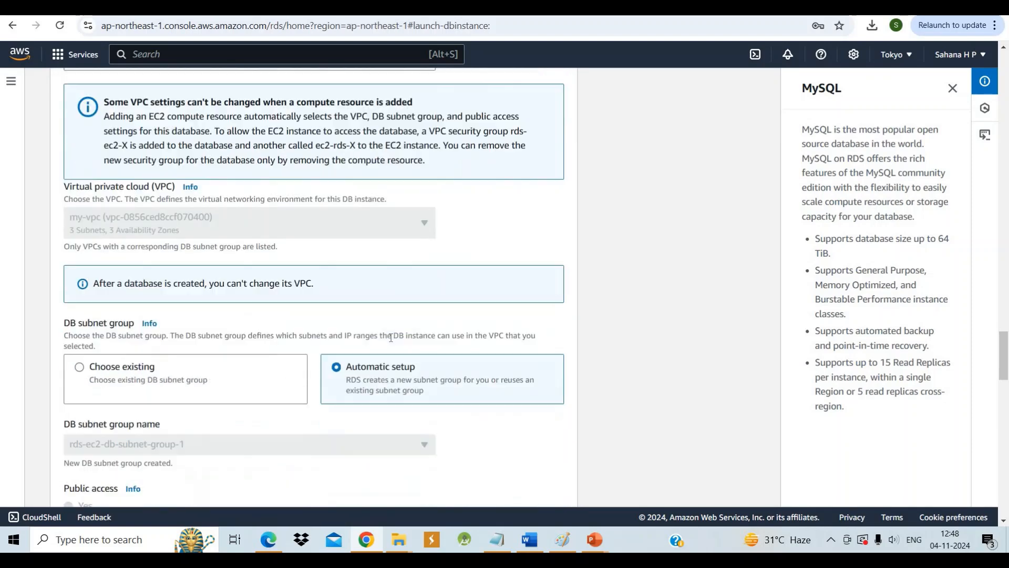
{"action": "scroll", "coordinate": [391, 338], "scroll_direction": "down", "scroll_amount": 2}
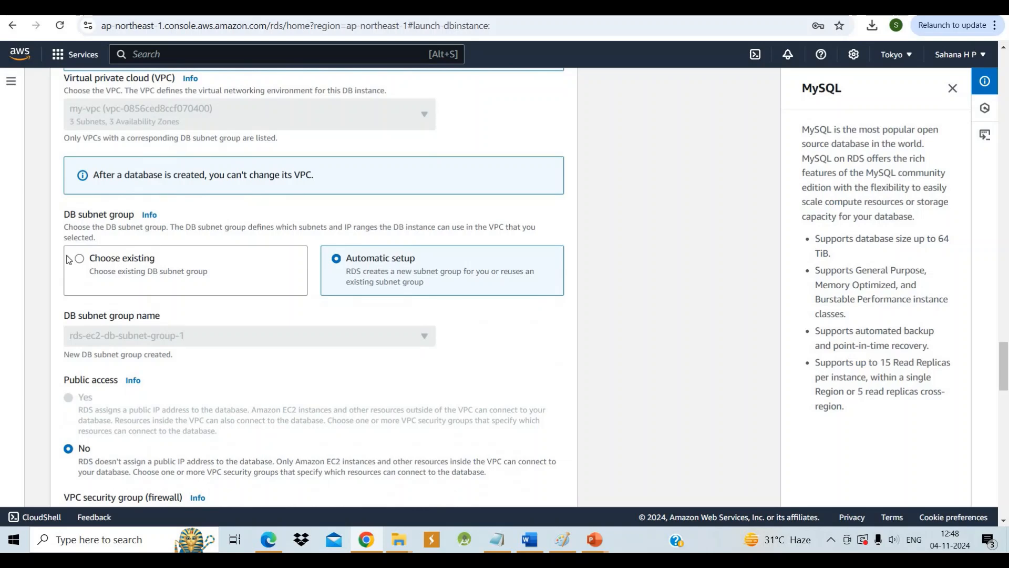
{"action": "left_click", "coordinate": [86, 264]}
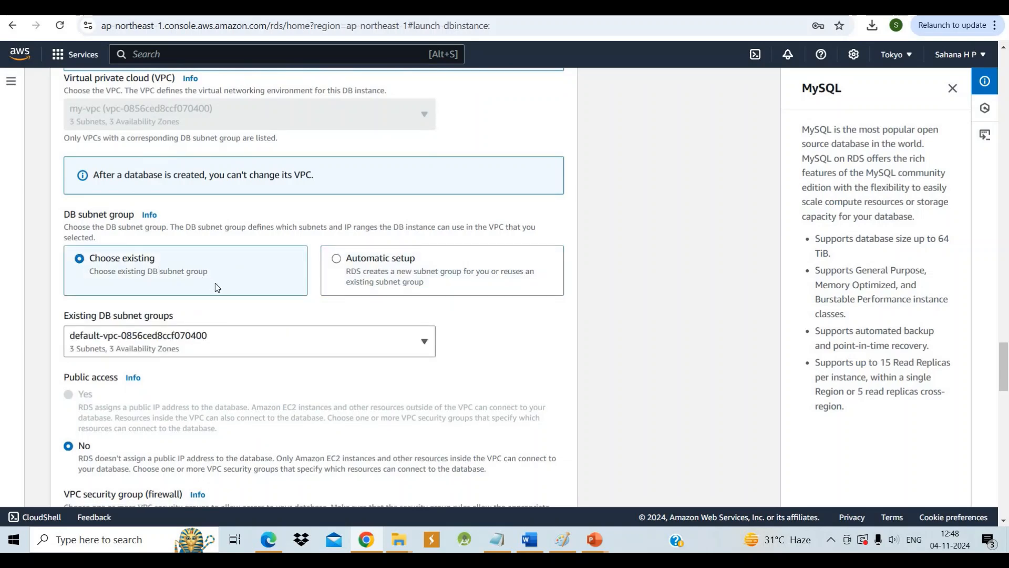
Add the existing securitygroup as the database's additional VPC security group
{"action": "scroll", "coordinate": [216, 284], "scroll_direction": "down", "scroll_amount": 5}
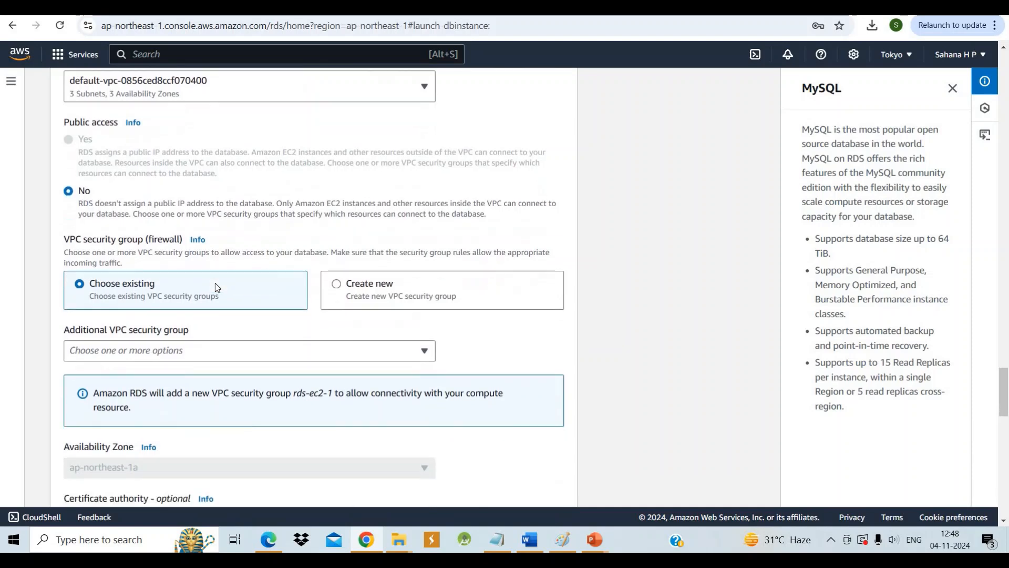
{"action": "scroll", "coordinate": [215, 283], "scroll_direction": "down", "scroll_amount": 1}
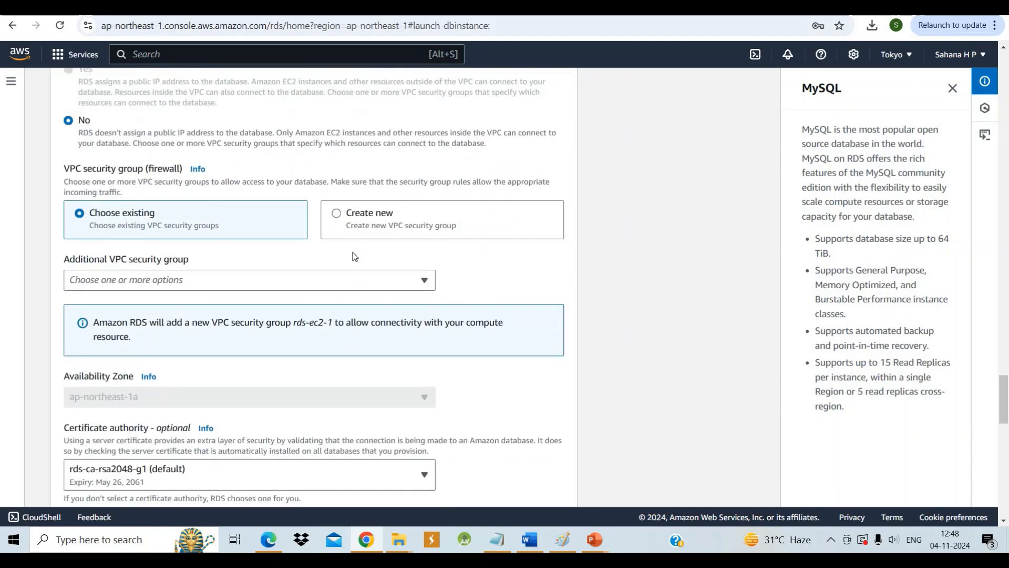
{"action": "left_click", "coordinate": [424, 281]}
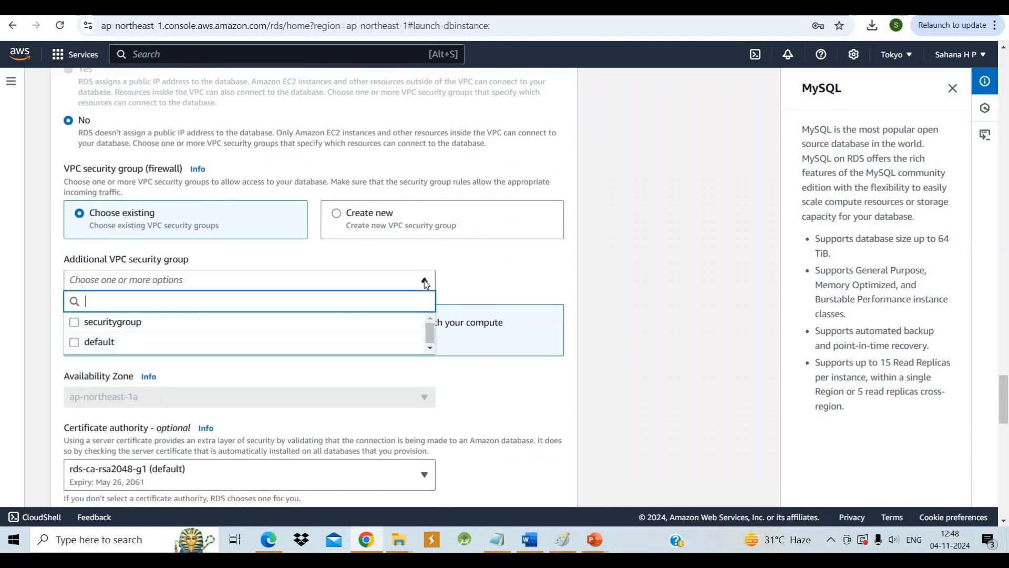
{"action": "left_click", "coordinate": [387, 322]}
{"action": "left_click", "coordinate": [573, 282]}
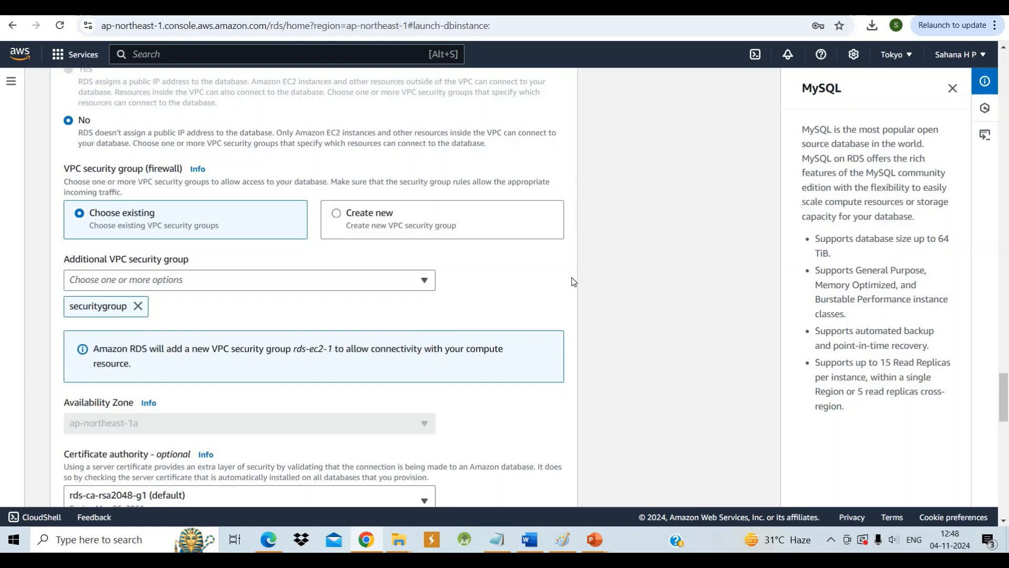
Create the database with the remaining default settings and dismiss the suggested add-ons for db-1
{"action": "scroll", "coordinate": [573, 282], "scroll_direction": "down", "scroll_amount": 5}
{"action": "scroll", "coordinate": [573, 282], "scroll_direction": "down", "scroll_amount": 6}
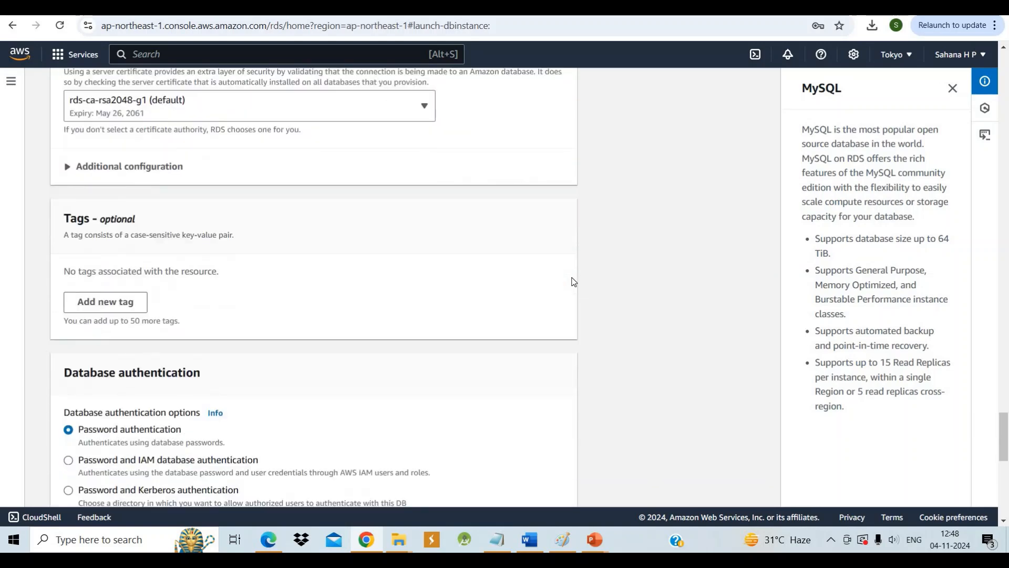
{"action": "scroll", "coordinate": [573, 282], "scroll_direction": "down", "scroll_amount": 2}
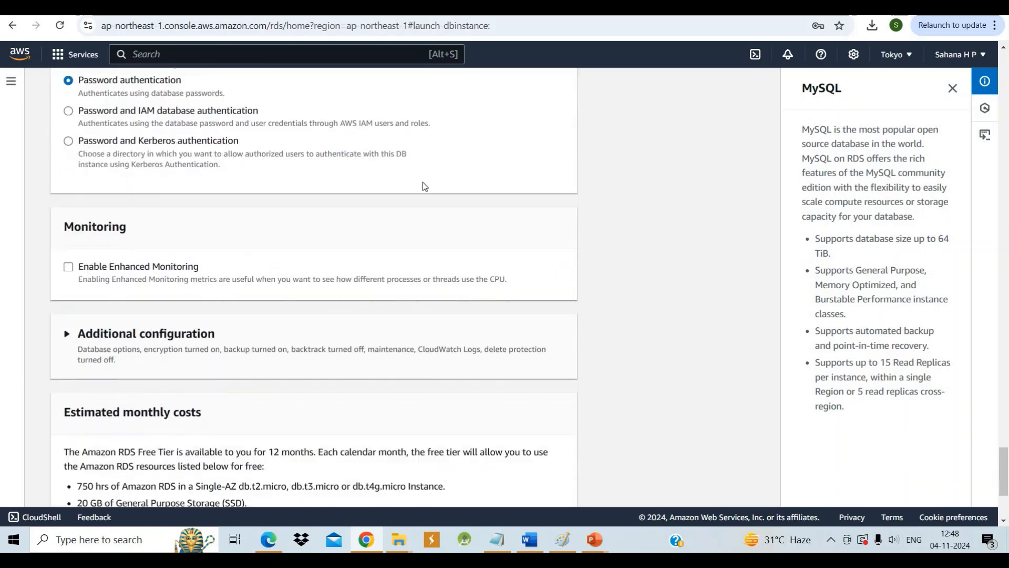
{"action": "scroll", "coordinate": [287, 79], "scroll_direction": "down", "scroll_amount": 4}
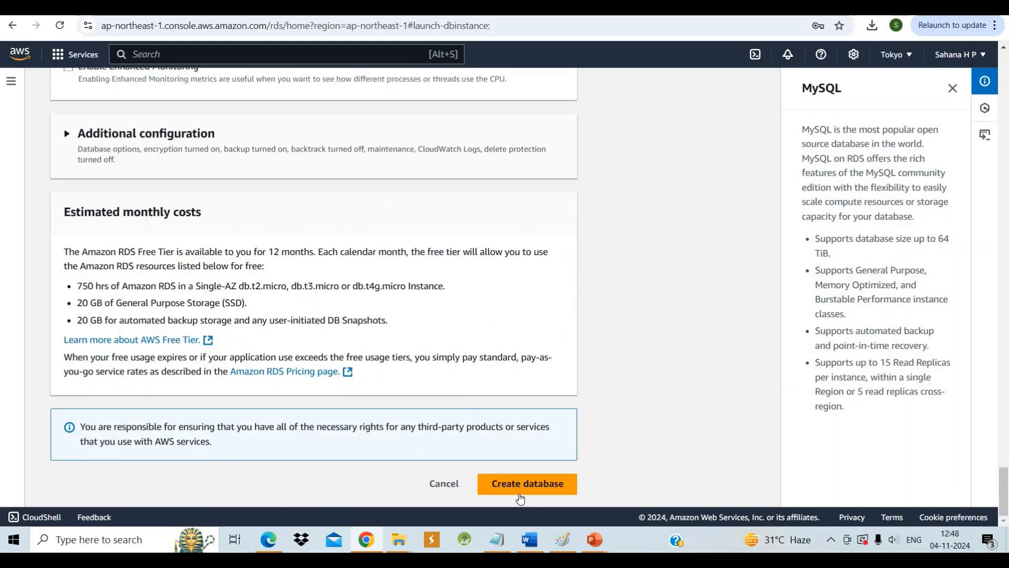
{"action": "left_click", "coordinate": [508, 479]}
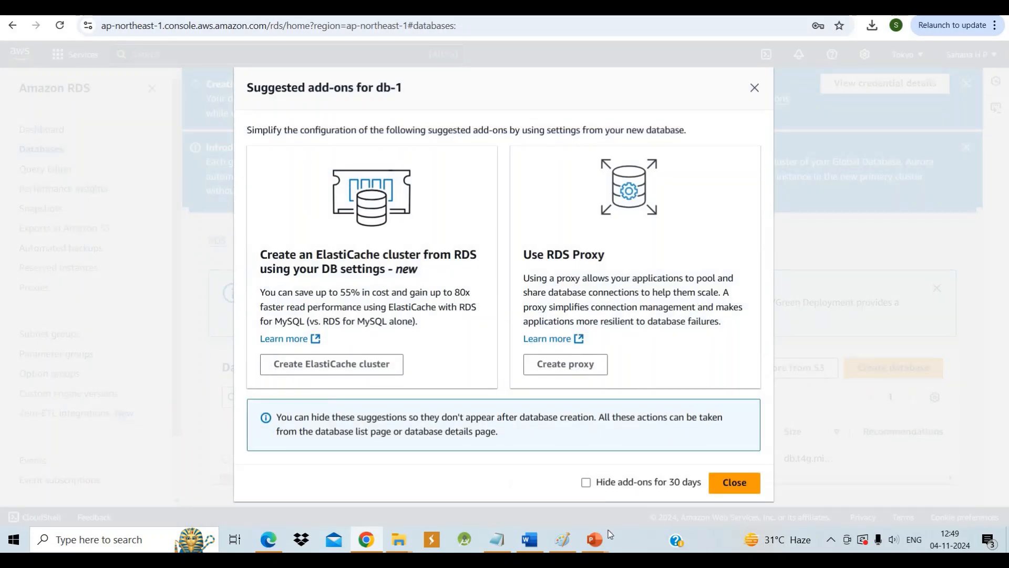
{"action": "left_click", "coordinate": [740, 487]}
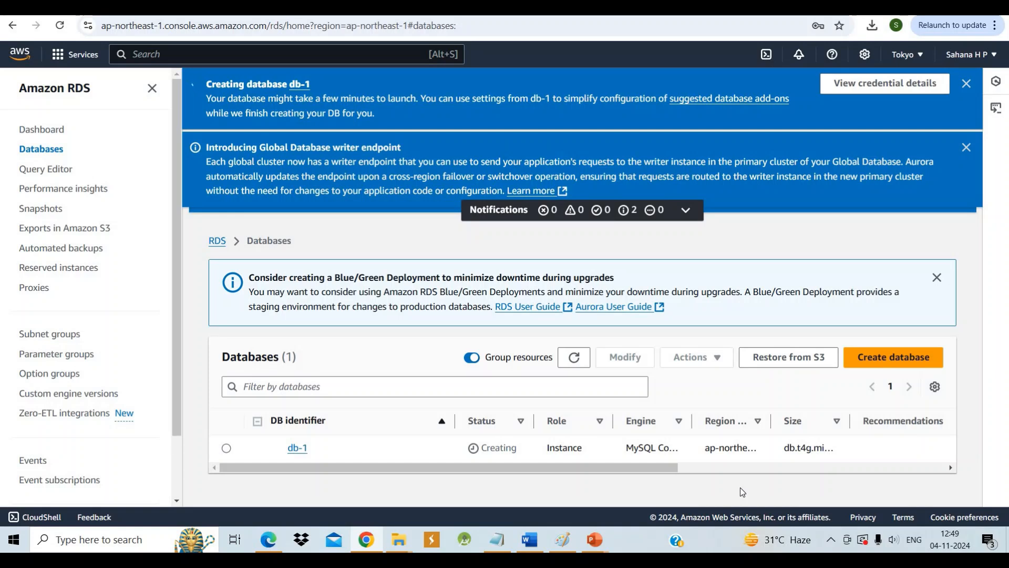
Dismiss the two Aurora and global database announcements and refresh the Databases list to check db-1's status
{"action": "left_click", "coordinate": [966, 148]}
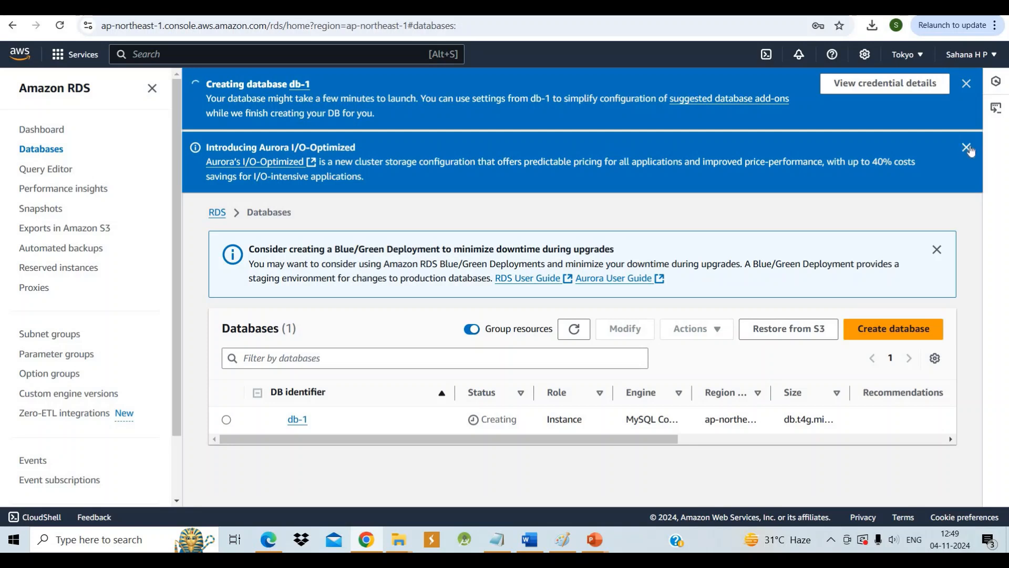
{"action": "left_click", "coordinate": [966, 147]}
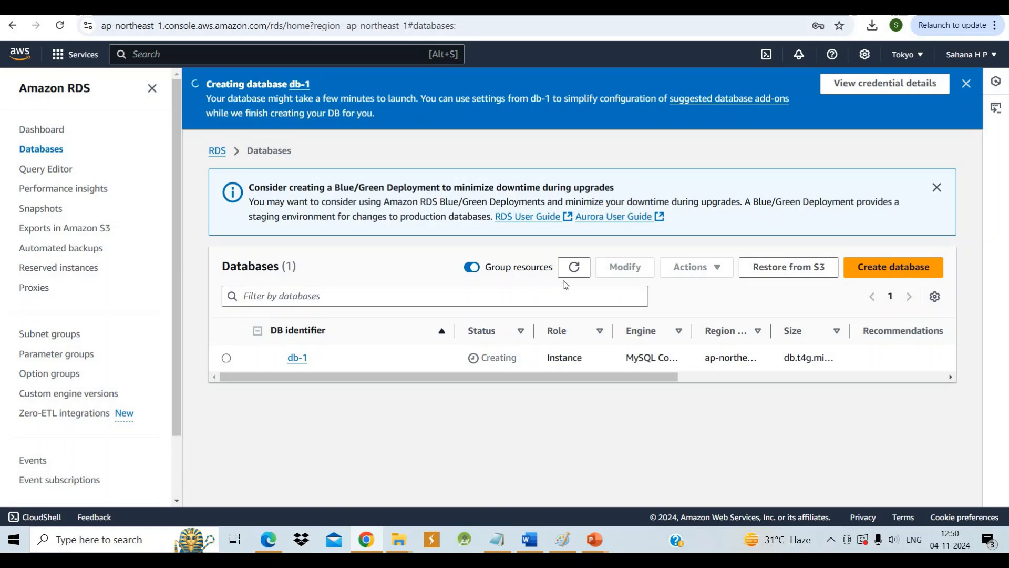
{"action": "left_click", "coordinate": [576, 269]}
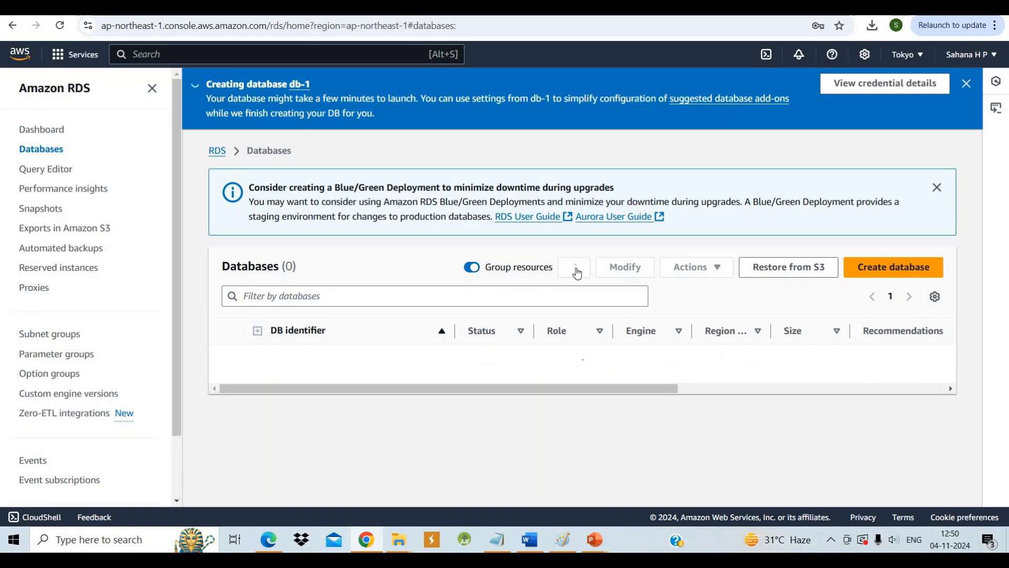
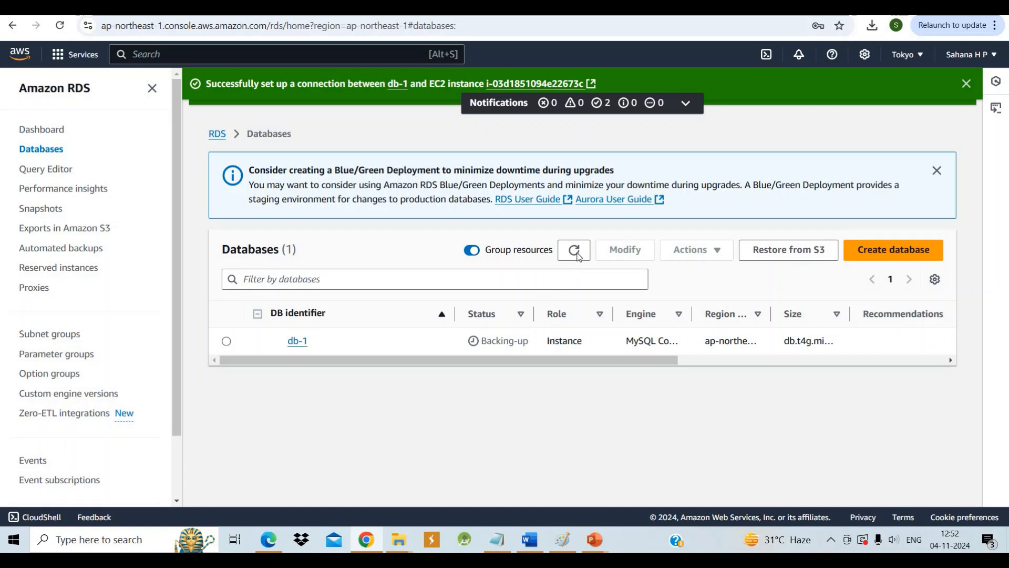
Refresh the Databases list and search the AWS services for ec2
{"action": "left_click", "coordinate": [576, 254]}
{"action": "left_click", "coordinate": [220, 59]}
{"action": "type", "text": "ec2"}
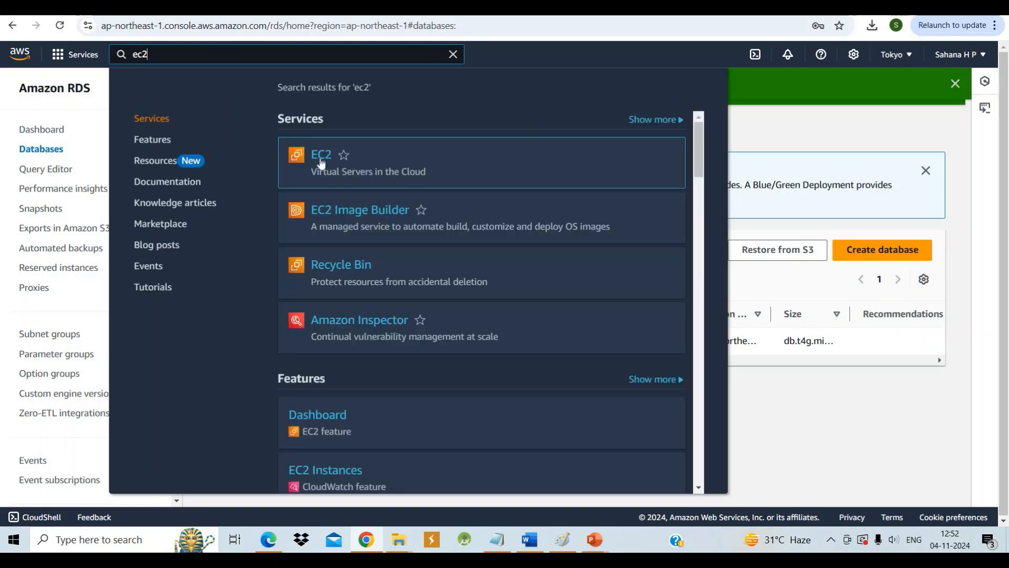
{"action": "right_click", "coordinate": [322, 158]}
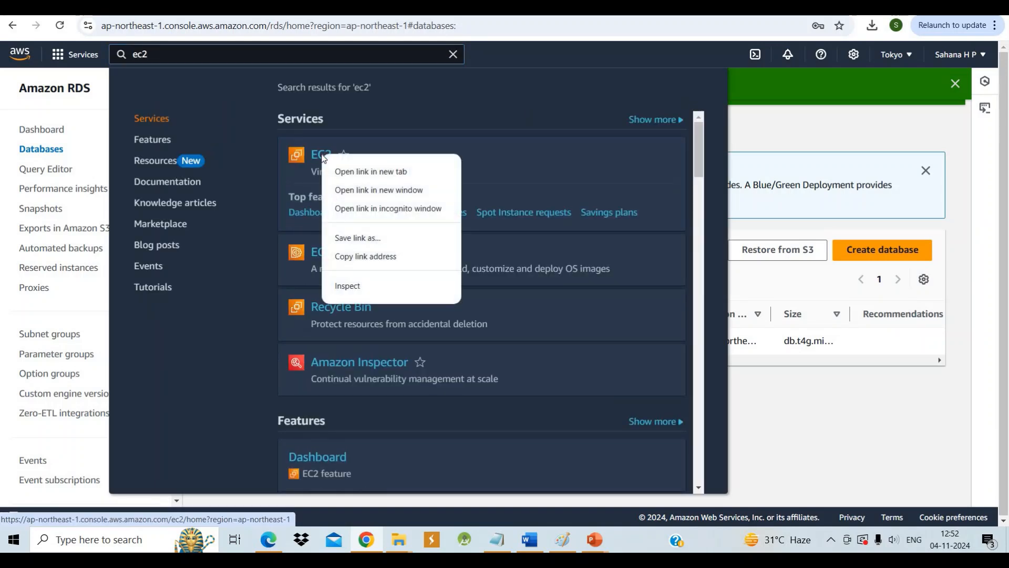
{"action": "left_click", "coordinate": [375, 190]}
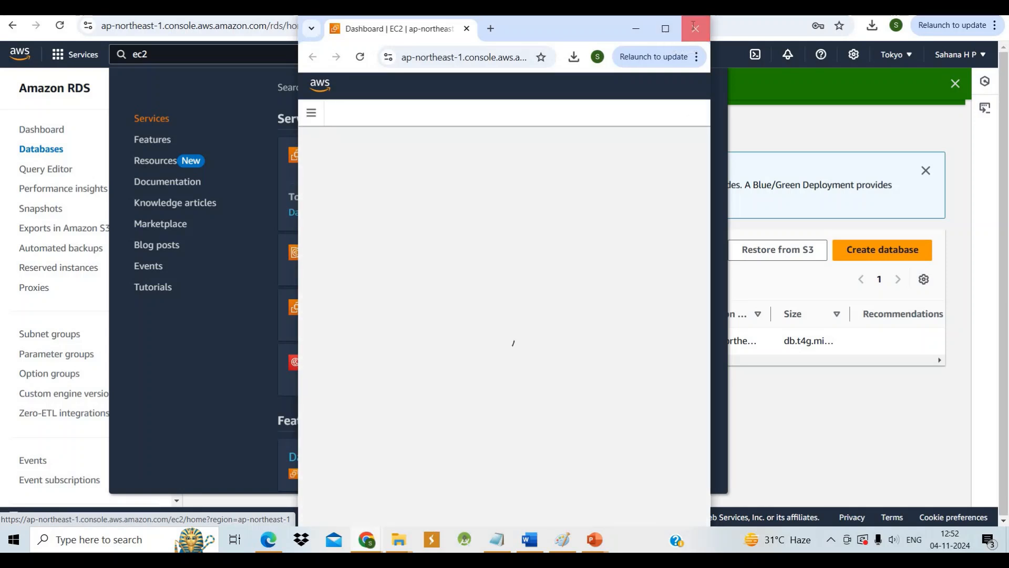
{"action": "left_click", "coordinate": [695, 29]}
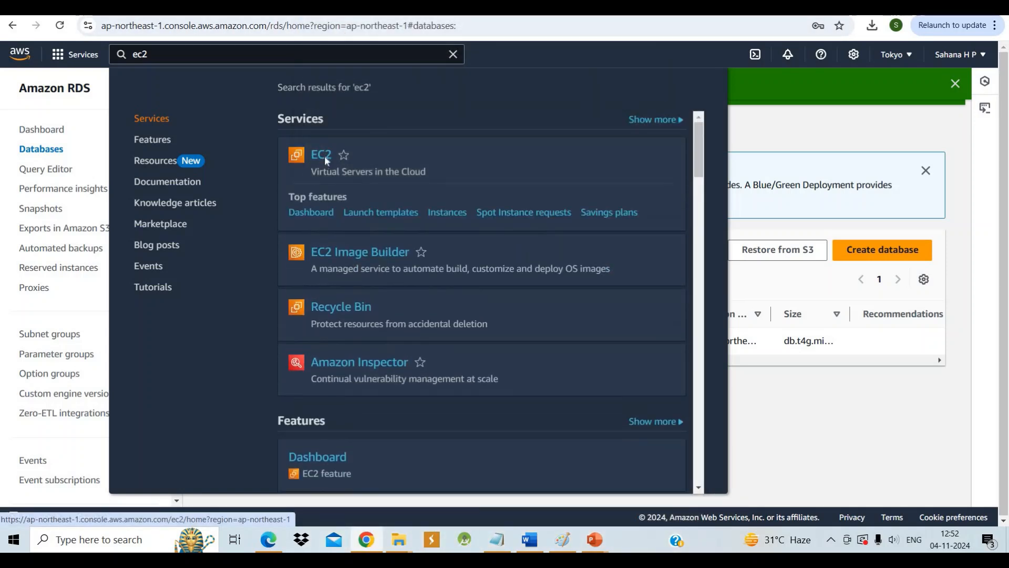
Open EC2 in a new browser tab and go to its Instances list
{"action": "right_click", "coordinate": [324, 155]}
{"action": "left_click", "coordinate": [378, 174]}
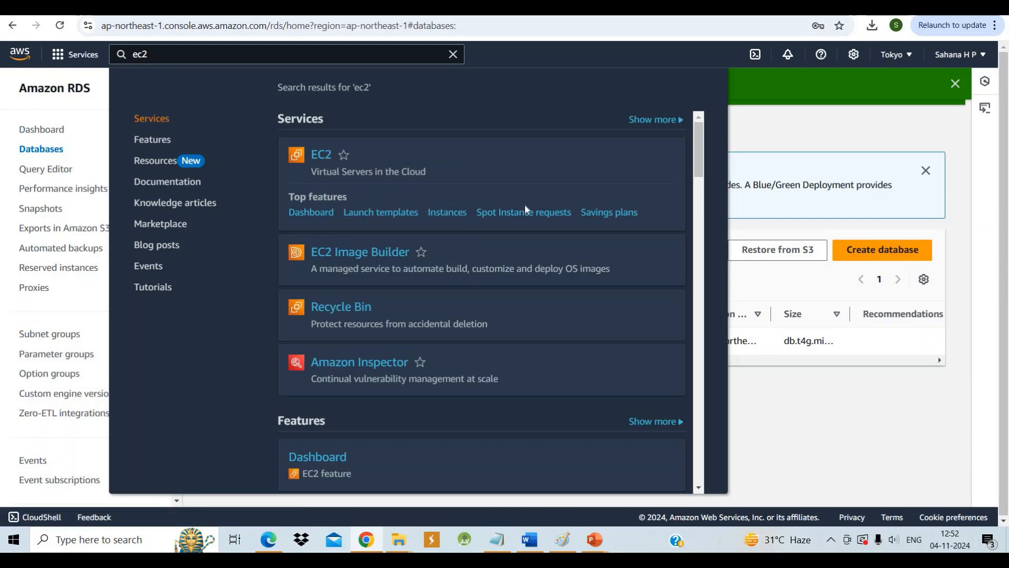
{"action": "left_click", "coordinate": [678, 8]}
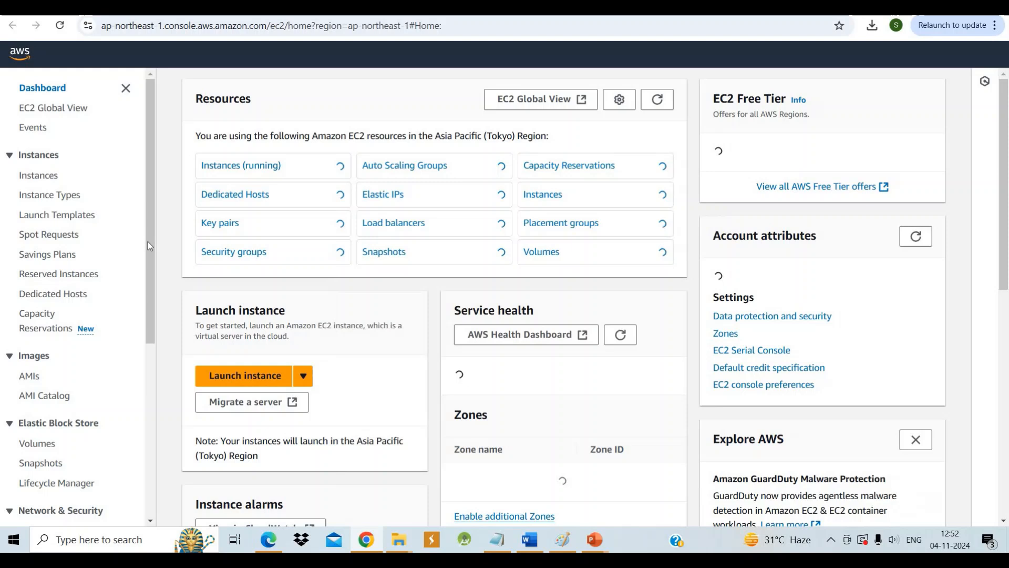
{"action": "left_click", "coordinate": [41, 179]}
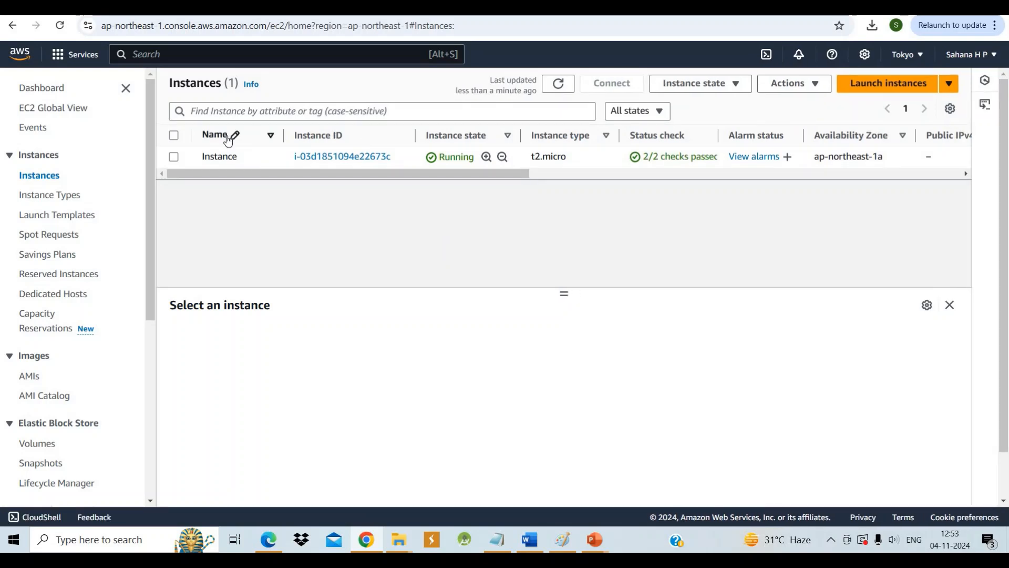
Connect to the running t2.micro instance through EC2 Instance Connect as ec2-user, using its public IPv4 address
{"action": "left_click", "coordinate": [174, 135]}
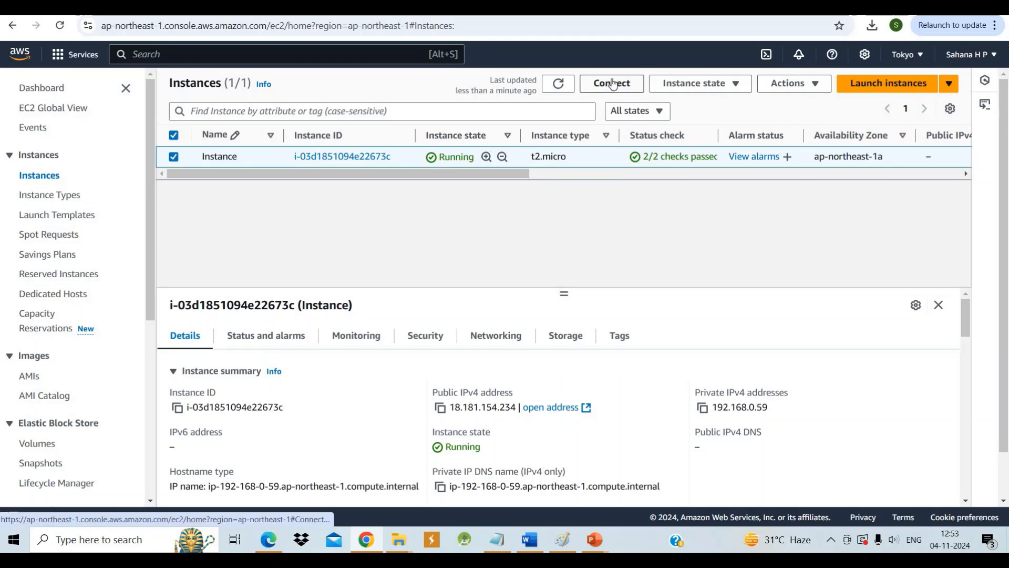
{"action": "left_click", "coordinate": [611, 83]}
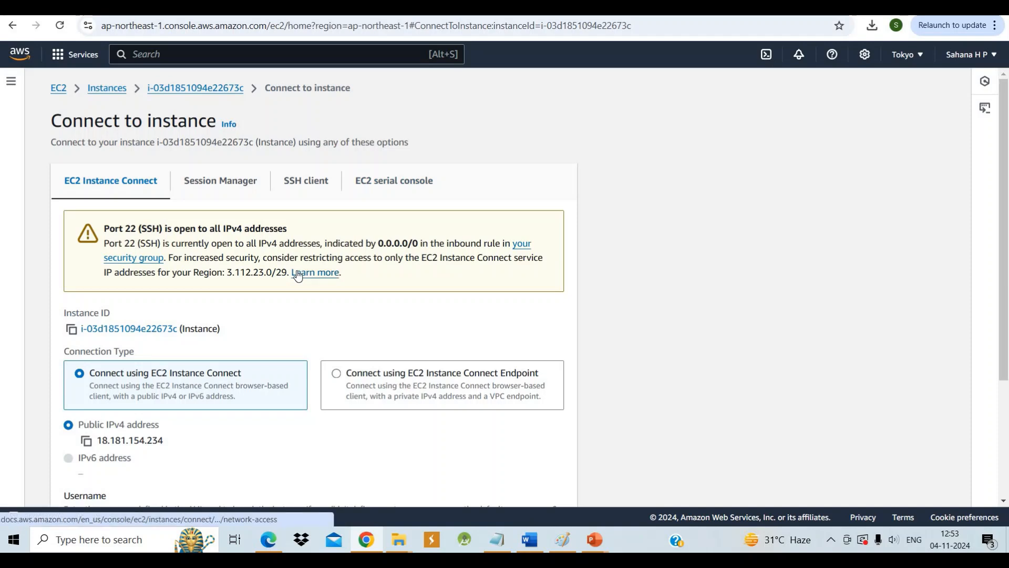
{"action": "scroll", "coordinate": [298, 275], "scroll_direction": "down", "scroll_amount": 3}
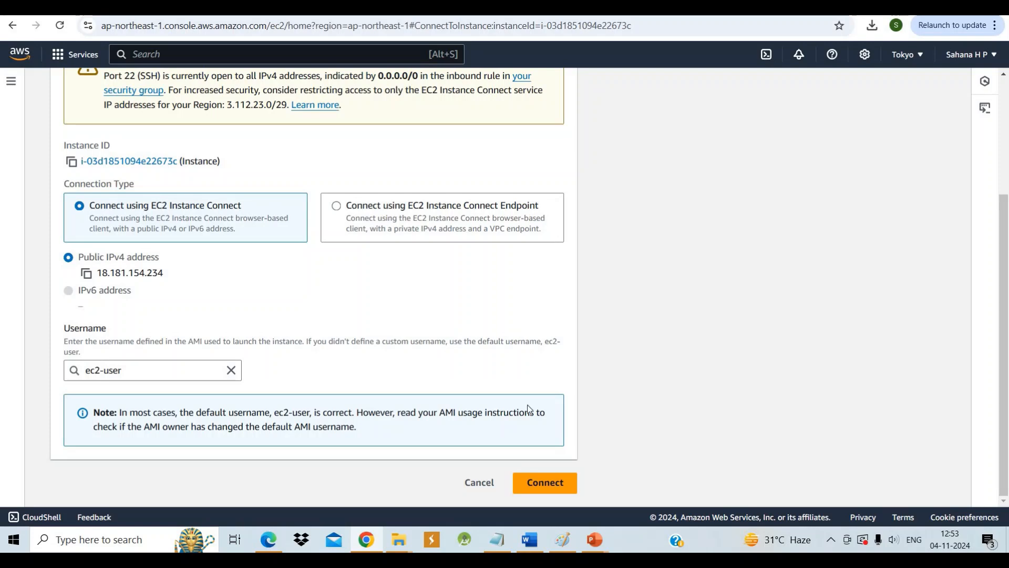
{"action": "left_click", "coordinate": [556, 483]}
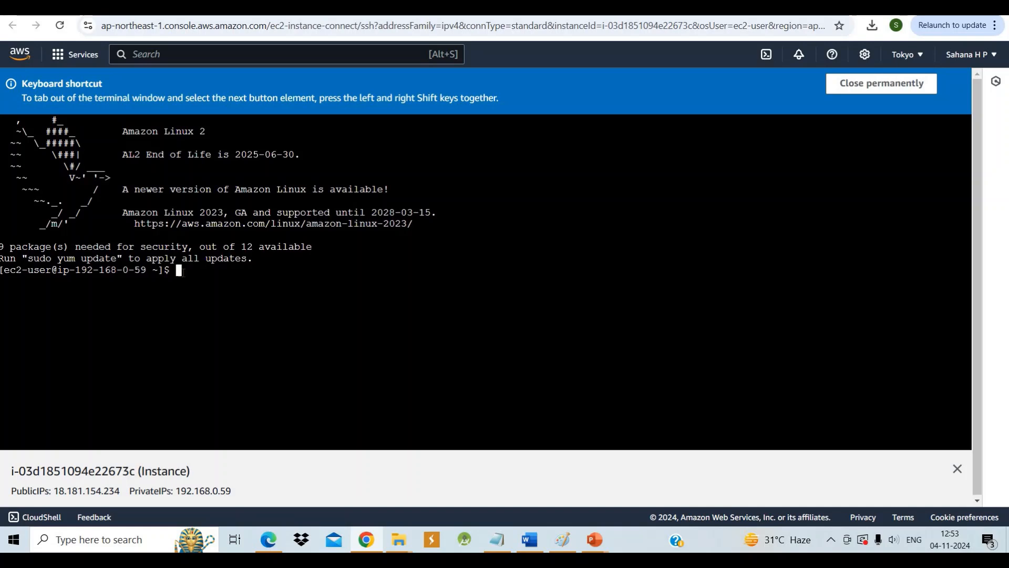
Switch the instance's terminal session to the root user with sudo -i
{"action": "type", "text": "sudo -i"}
{"action": "key", "text": "Return"}
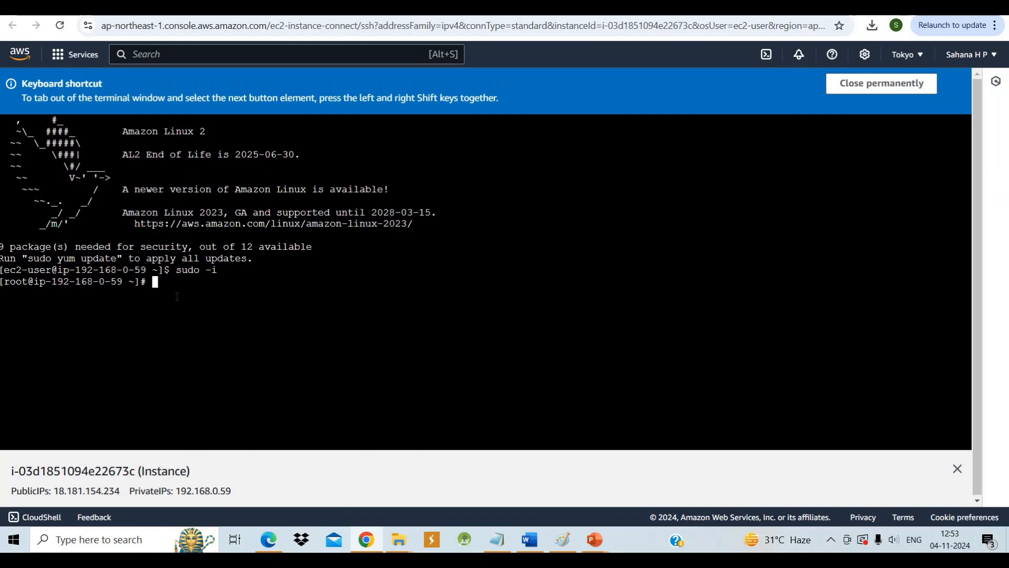
Update all packages on the instance with yum update -y and review the output
{"action": "type", "text": "yum update -"}
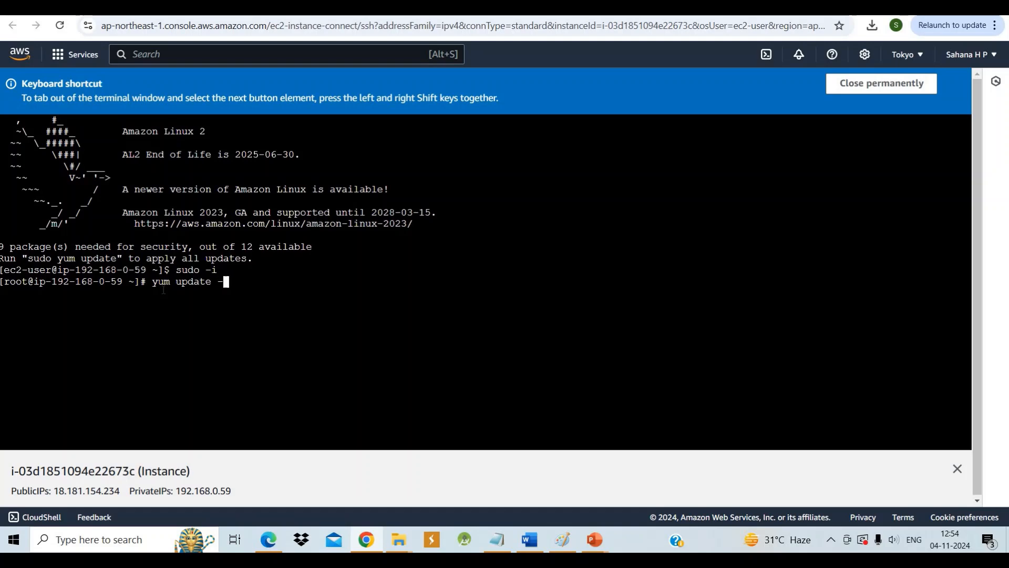
{"action": "type", "text": "y"}
{"action": "key", "text": "Return"}
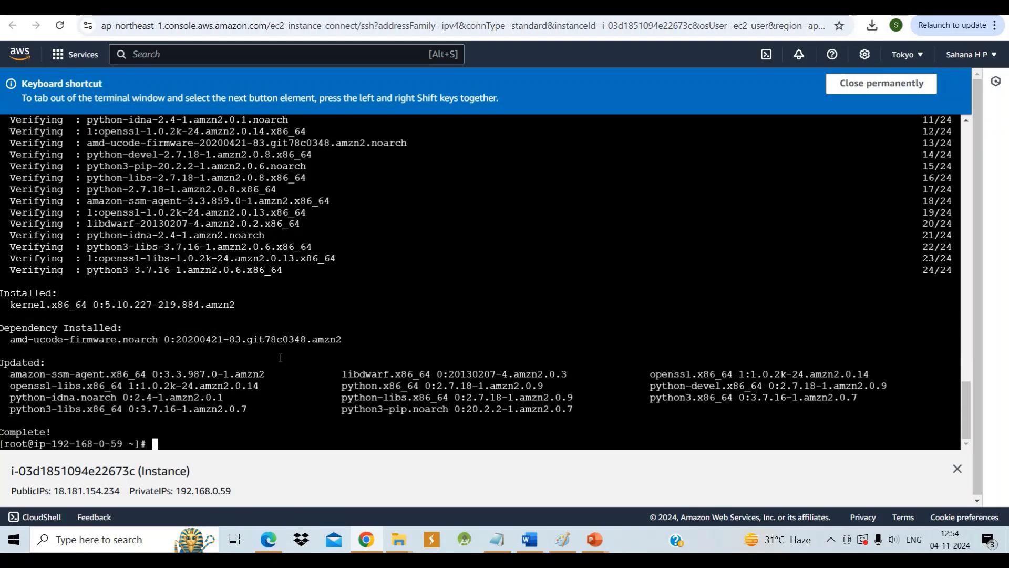
{"action": "scroll", "coordinate": [280, 357], "scroll_direction": "up", "scroll_amount": 3}
{"action": "scroll", "coordinate": [280, 357], "scroll_direction": "down", "scroll_amount": 4}
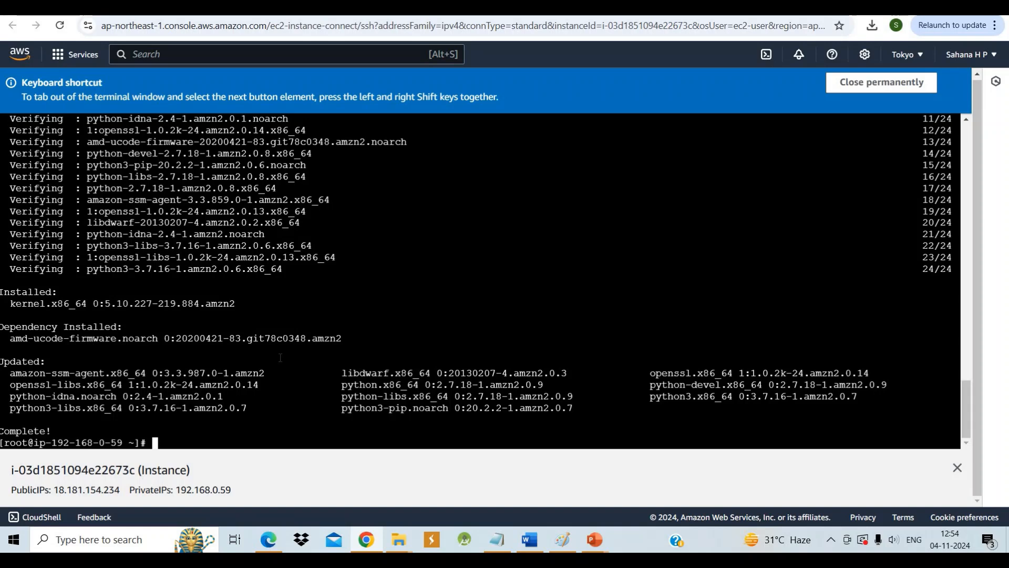
Install the MySQL client on the instance with yum install mysql -y
{"action": "type", "text": "yum install "}
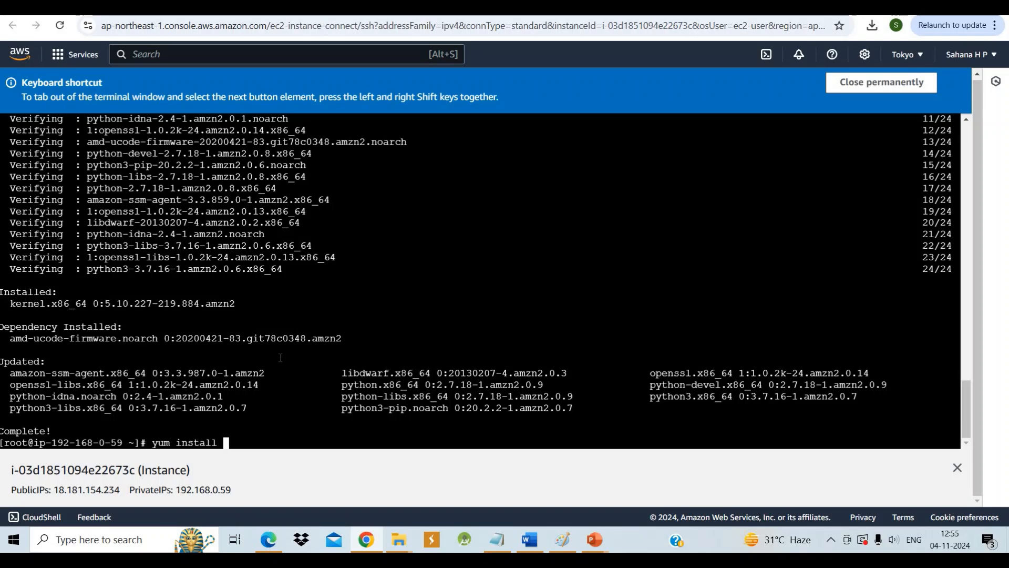
{"action": "type", "text": "mysql -y"}
{"action": "key", "text": "Return"}
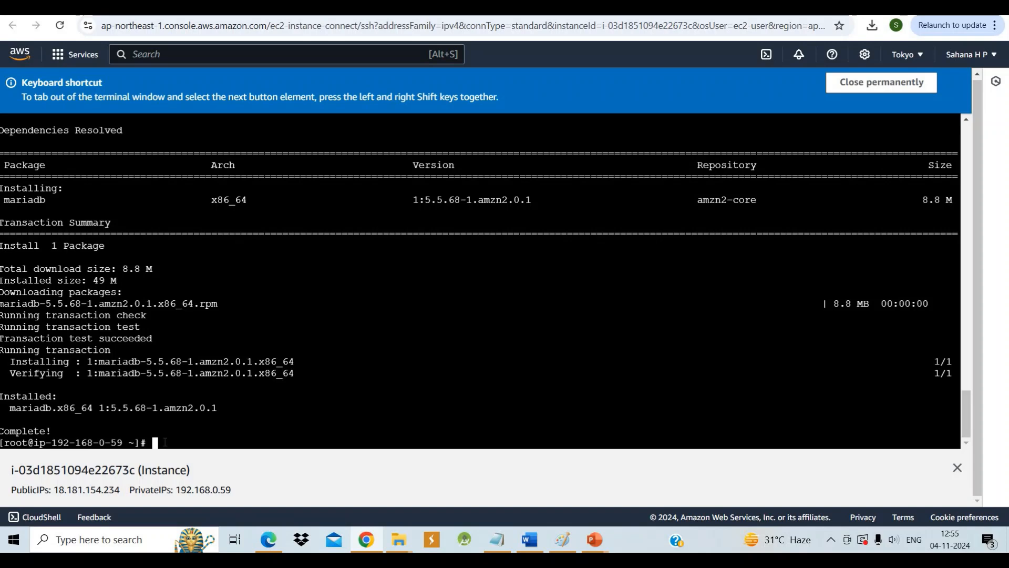
Begin a mysql -h command at the root prompt, leaving the host name open
{"action": "type", "text": "mysql -h"}
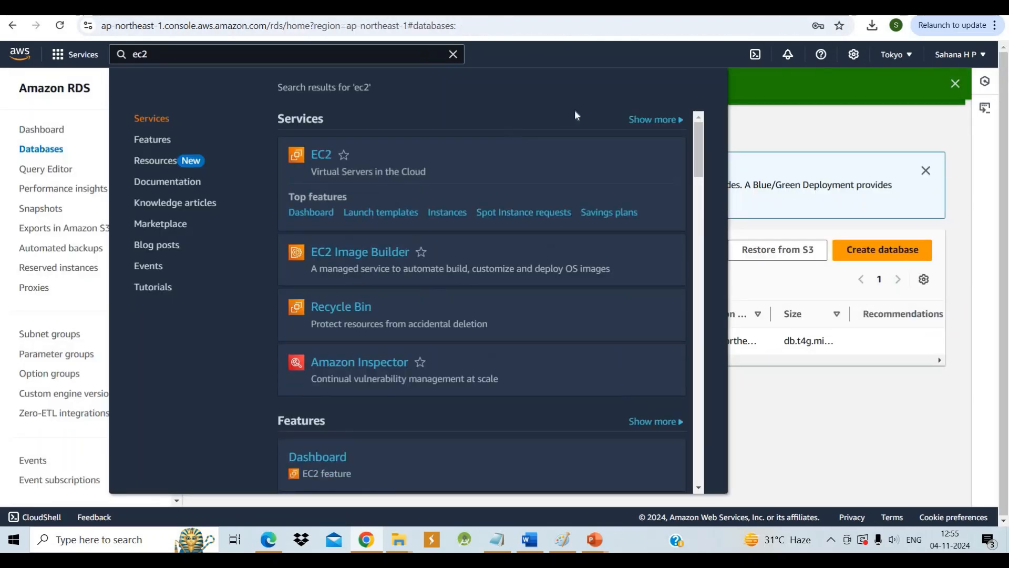
Clear the service search in the RDS console and copy the endpoint from db-1's connectivity details
{"action": "left_click", "coordinate": [453, 54]}
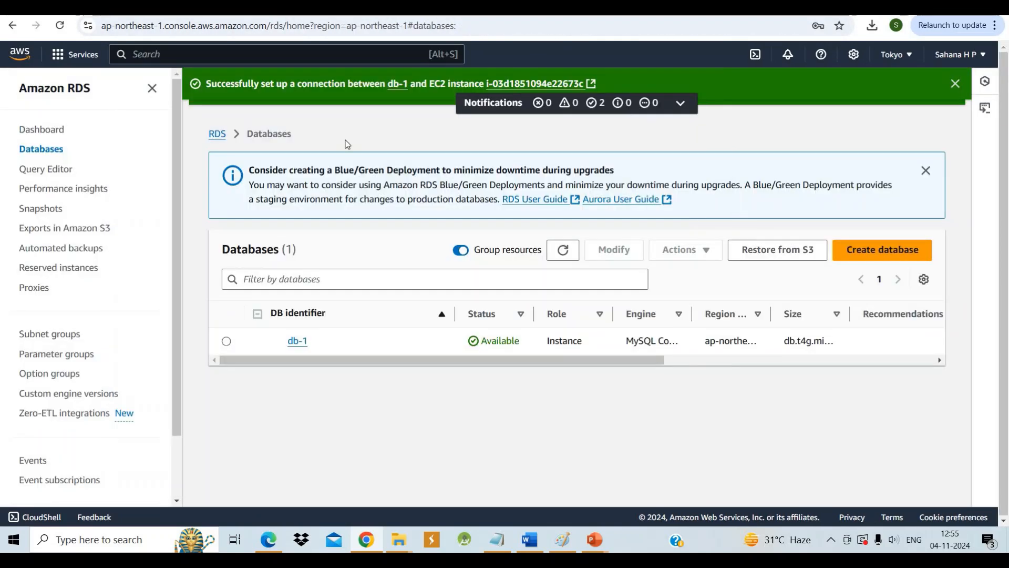
{"action": "left_click", "coordinate": [297, 342]}
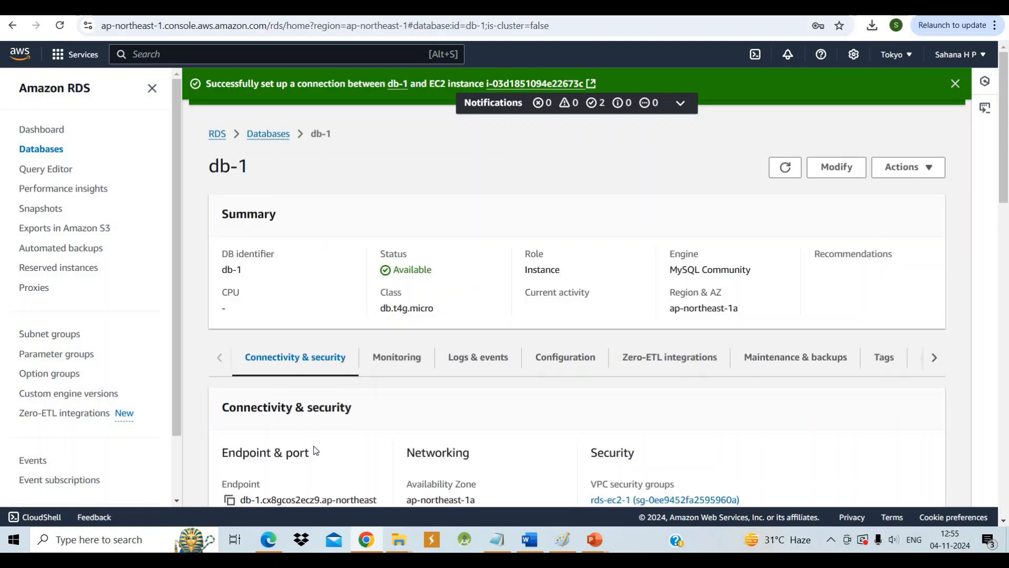
{"action": "scroll", "coordinate": [312, 377], "scroll_direction": "down", "scroll_amount": 2}
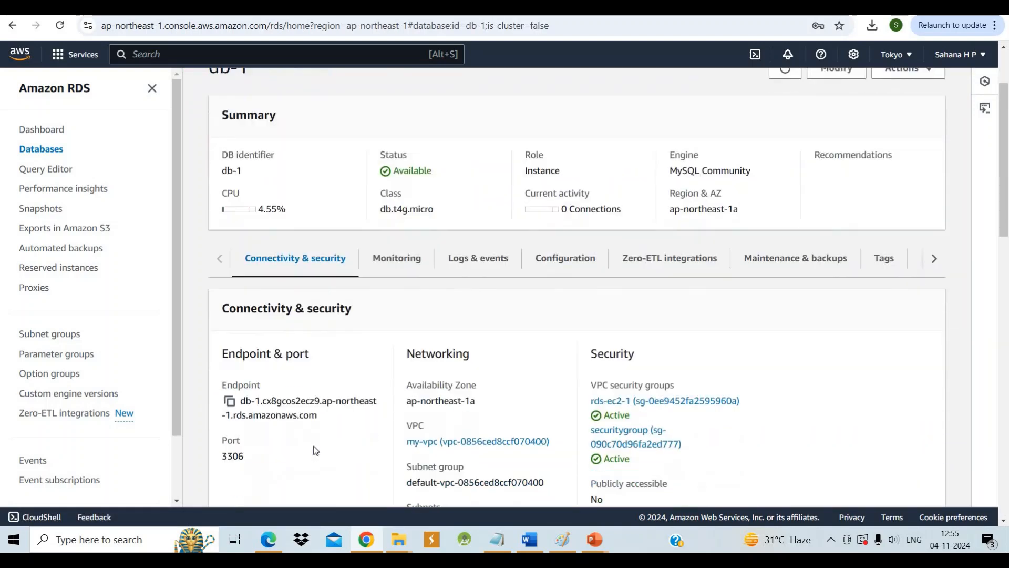
{"action": "left_click", "coordinate": [229, 395]}
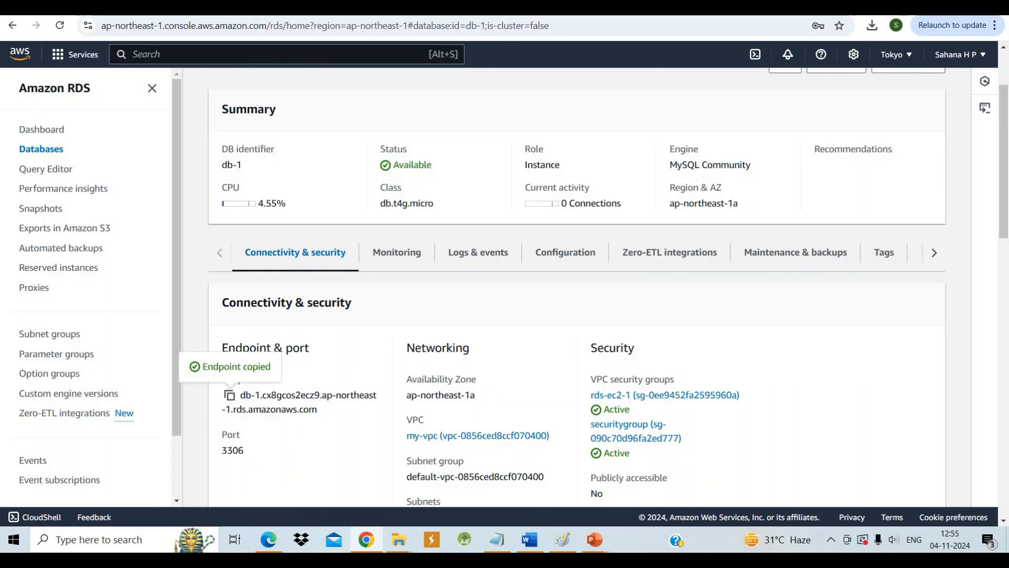
Return to the instance terminal, complete the mysql command with the copied endpoint and -P 3306 -u admin -p, and run it
{"action": "left_click", "coordinate": [473, 8]}
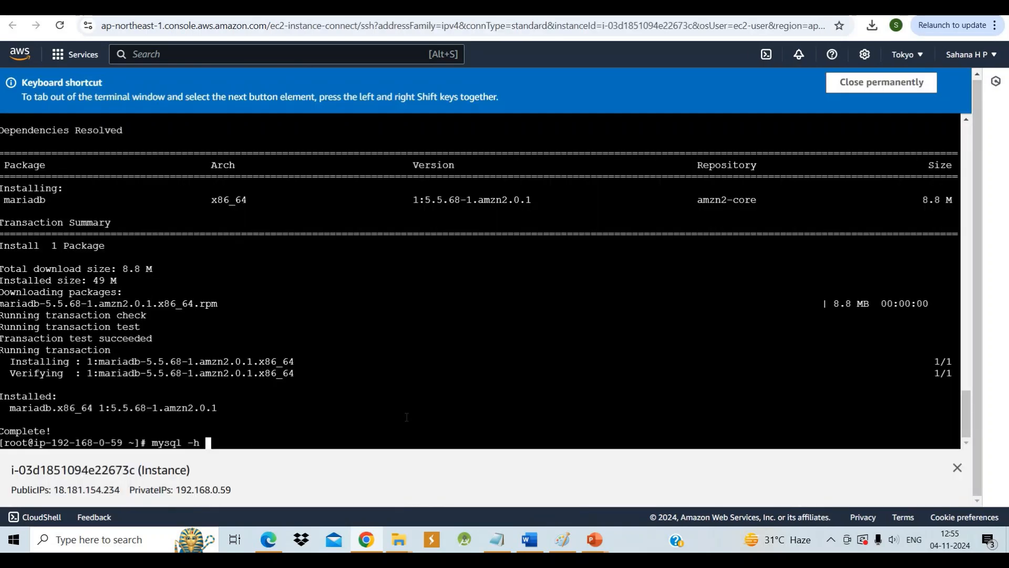
{"action": "right_click", "coordinate": [207, 442]}
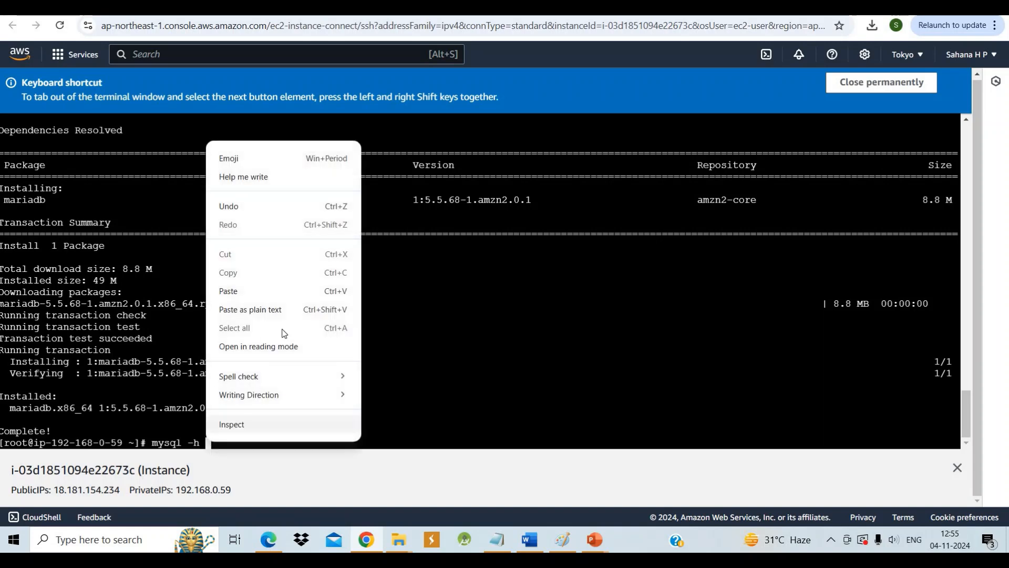
{"action": "left_click", "coordinate": [271, 292]}
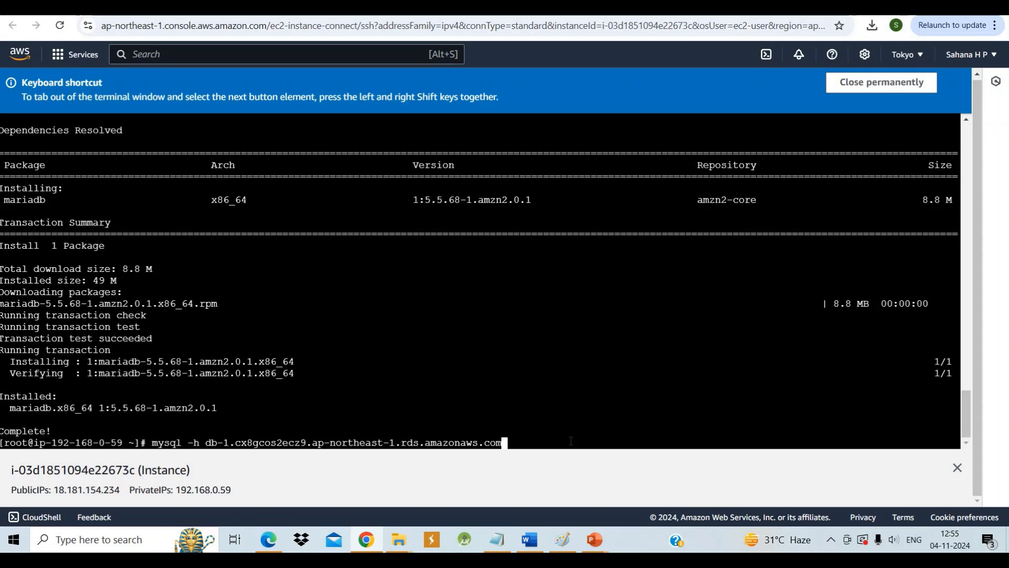
{"action": "type", "text": "-P 3306 -u admin -p"}
{"action": "key", "text": "Return"}
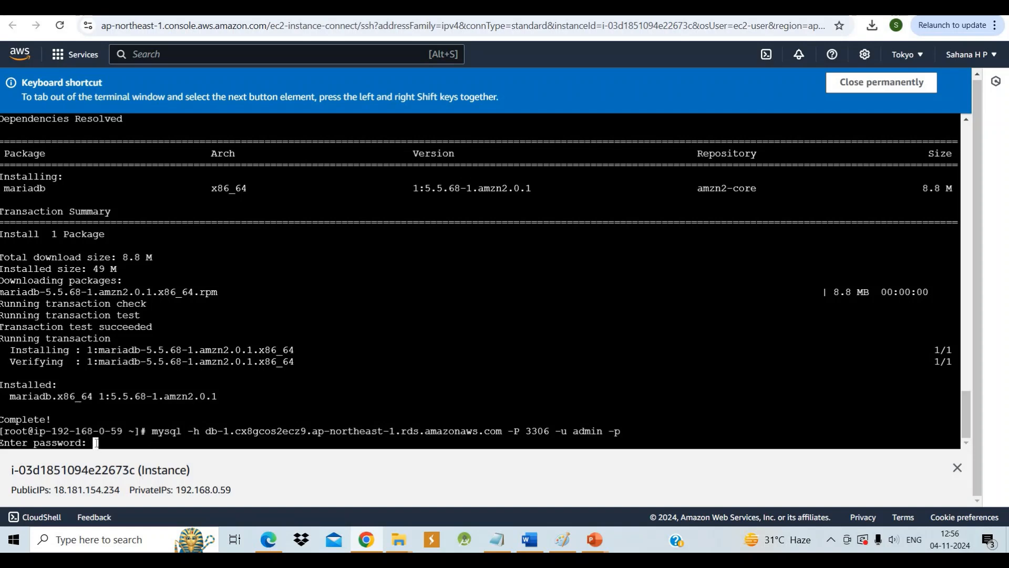
Dismiss the keyboard shortcut notice and enter the database admin password to log in to MySQL
{"action": "key", "text": "Shift_L+Shift_R"}
{"action": "key", "text": "Return"}
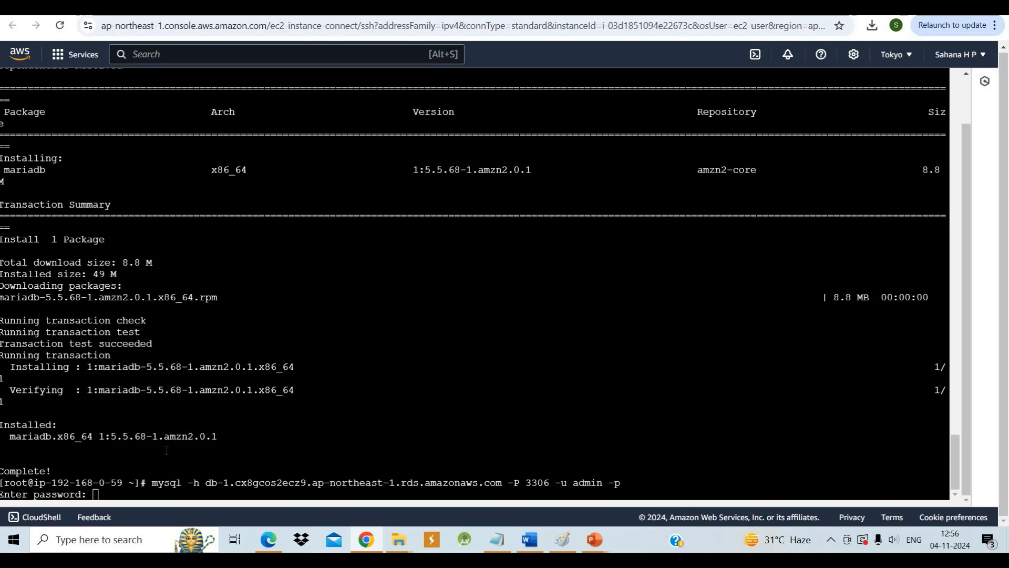
{"action": "left_click", "coordinate": [96, 494]}
{"action": "key", "text": "Return"}
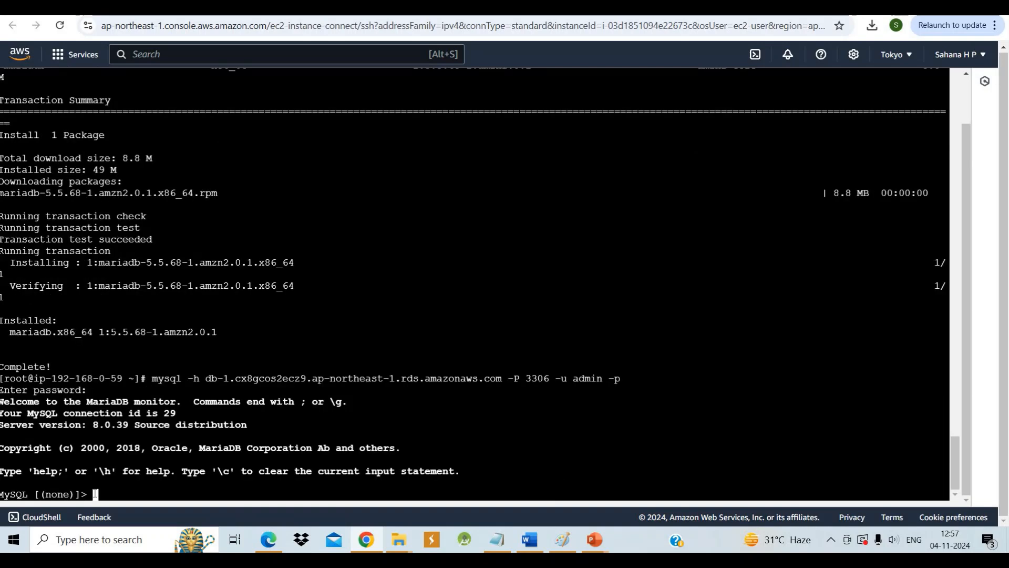